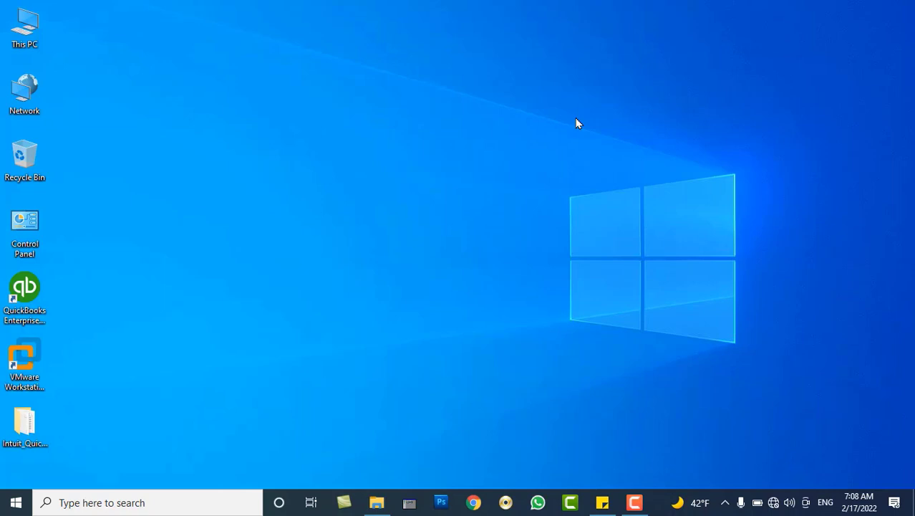
# Refresh the desktop and launch QuickBooks Enterprise Solutions 21.0 from its desktop shortcut.
pyautogui.rightClick(384, 56)
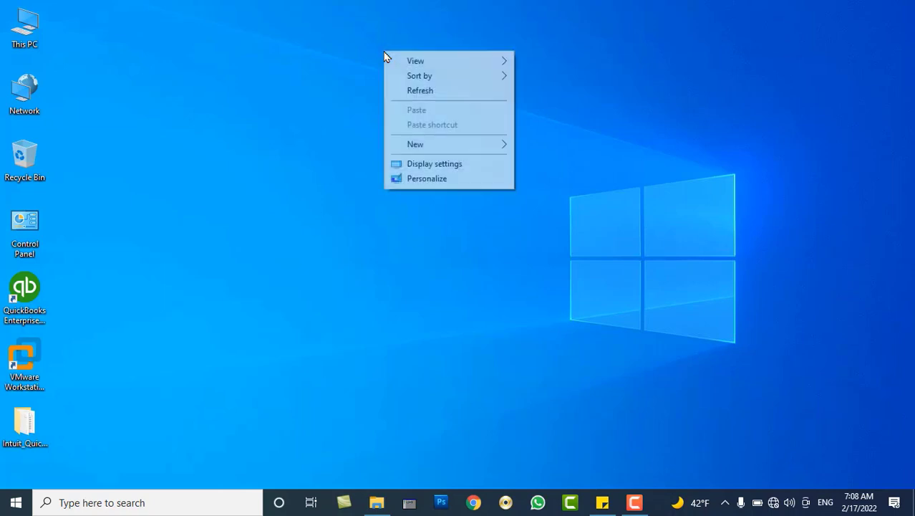
pyautogui.click(420, 91)
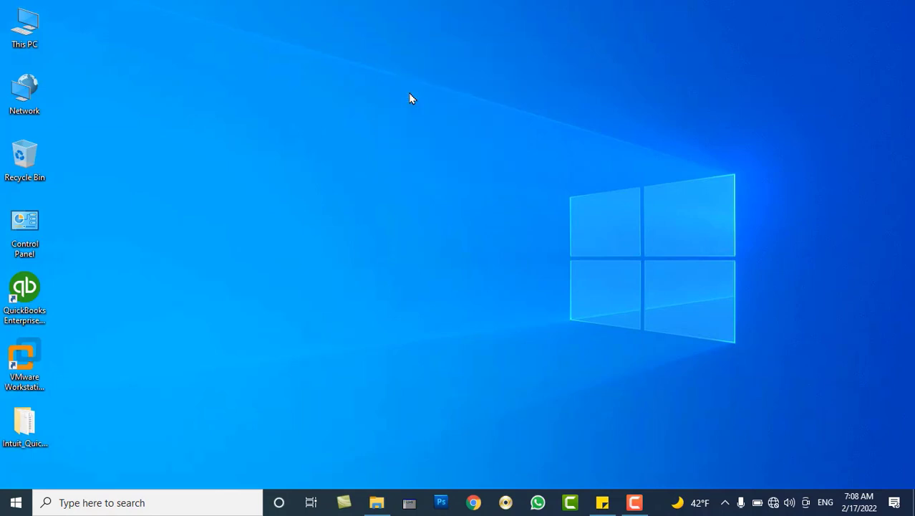
pyautogui.rightClick(410, 96)
pyautogui.click(435, 135)
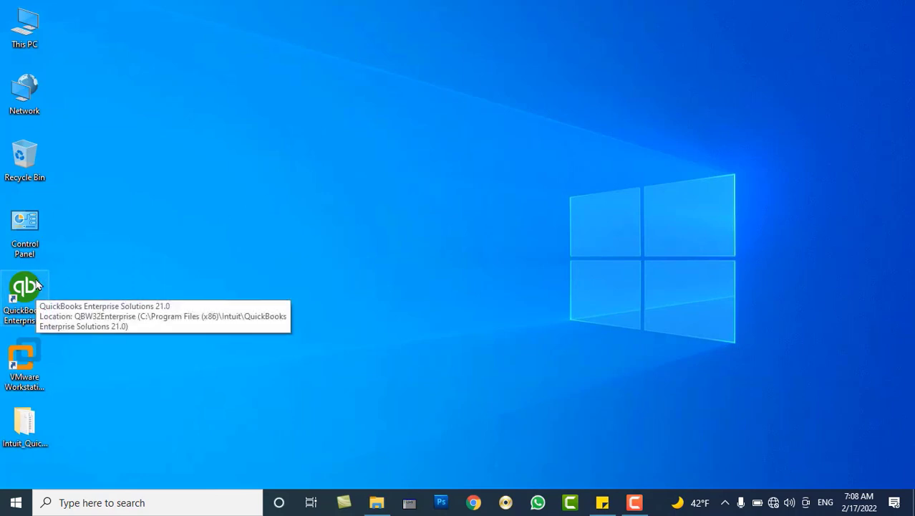
pyautogui.click(37, 286)
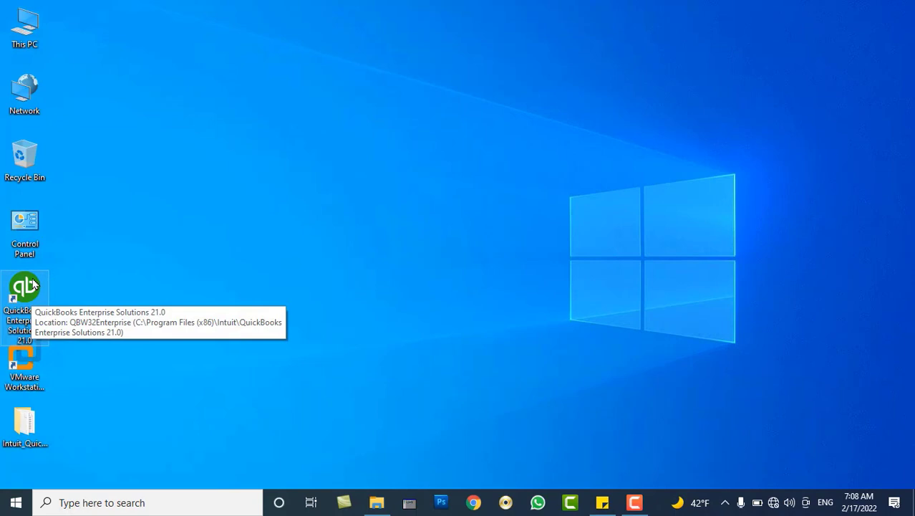
pyautogui.doubleClick(33, 286)
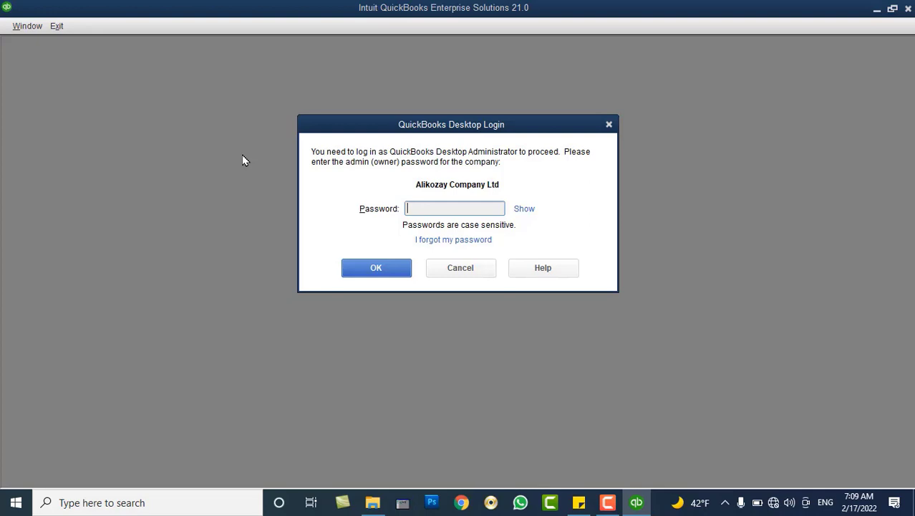
# Cancel the admin login prompt without signing in.
pyautogui.click(446, 271)
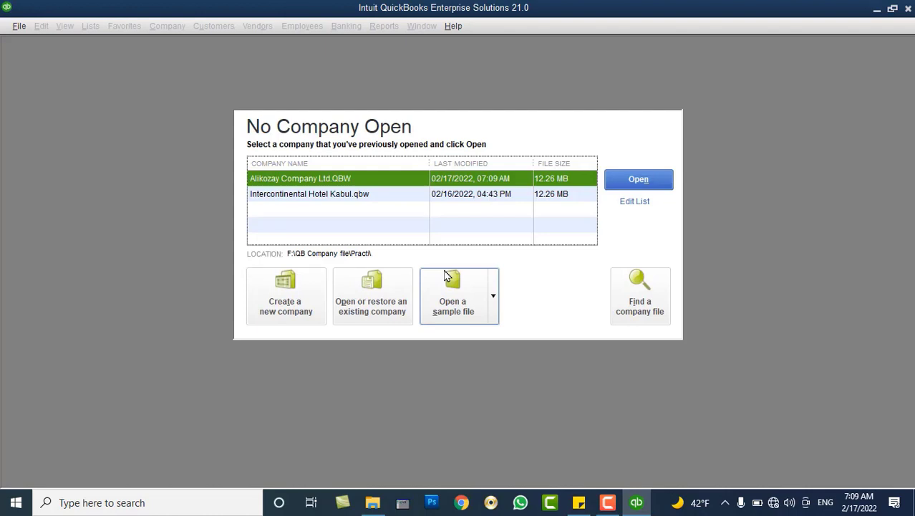
# Look over the recent company files and sample list, then start a new company file.
pyautogui.click(377, 198)
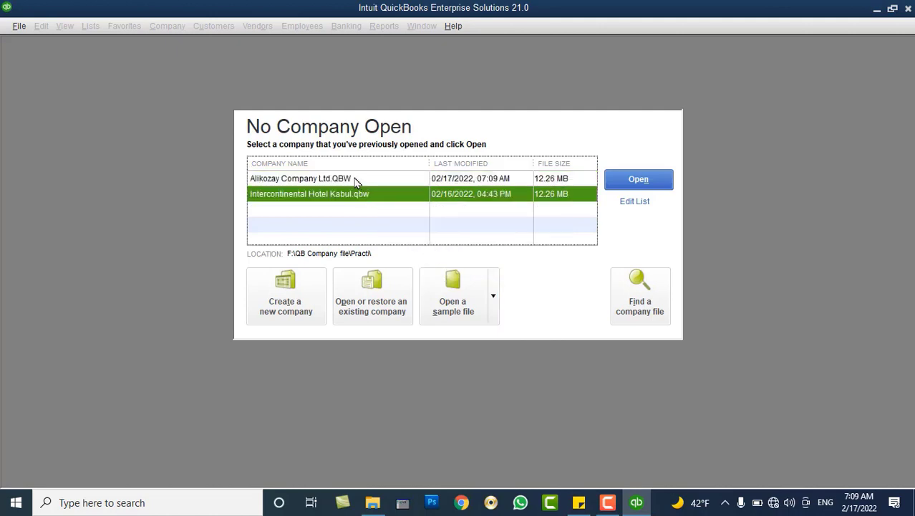
pyautogui.click(355, 181)
pyautogui.click(353, 199)
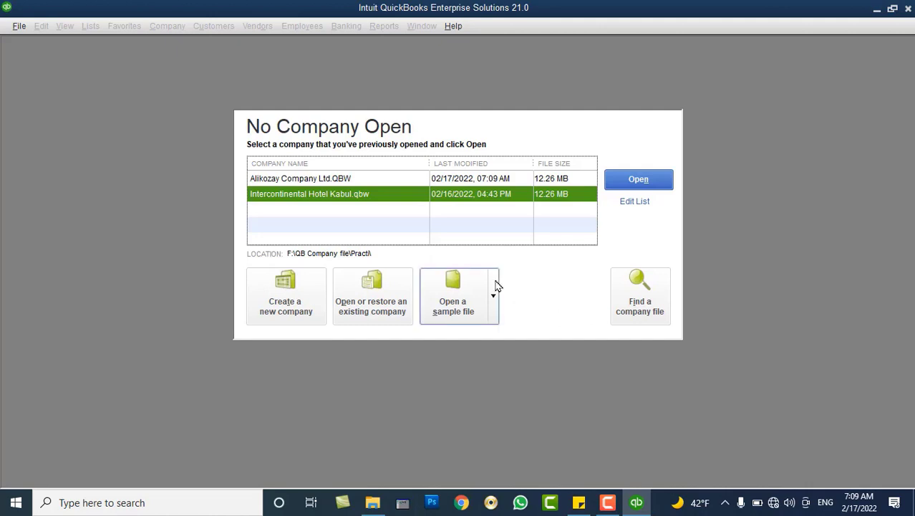
pyautogui.click(494, 287)
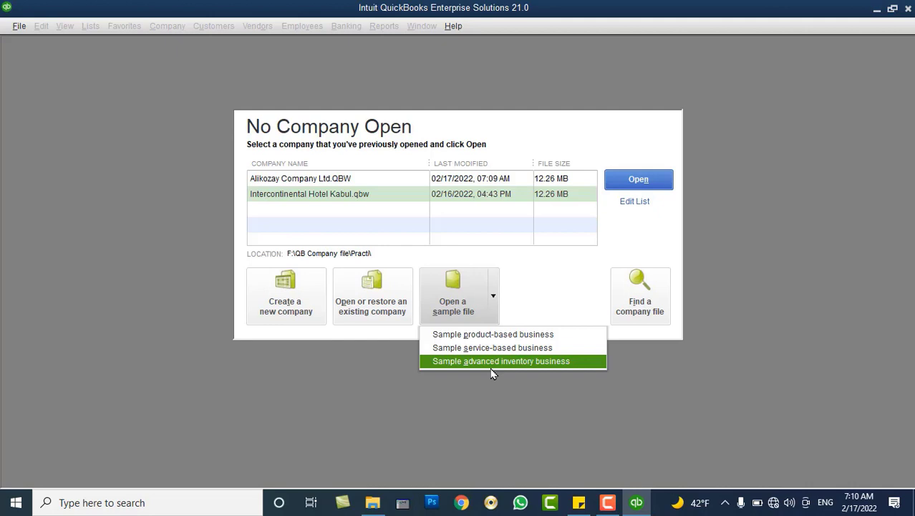
pyautogui.click(567, 288)
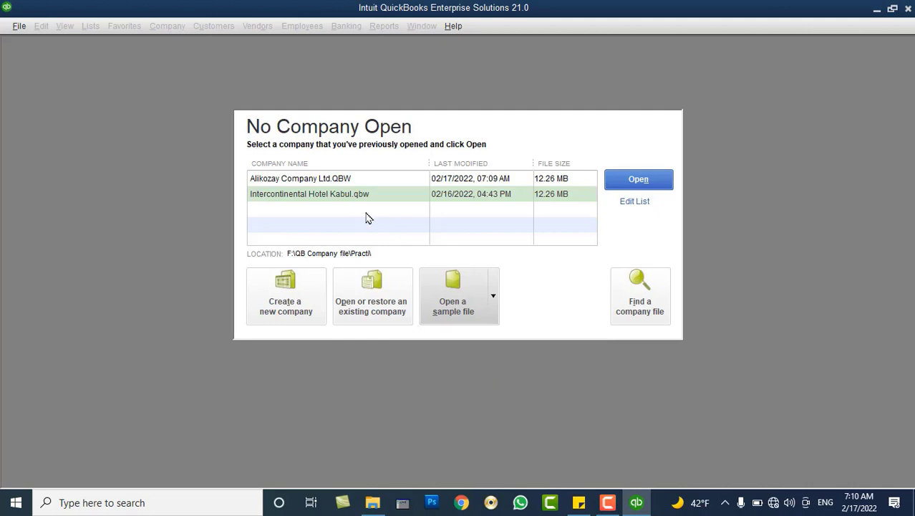
pyautogui.click(348, 198)
pyautogui.click(340, 185)
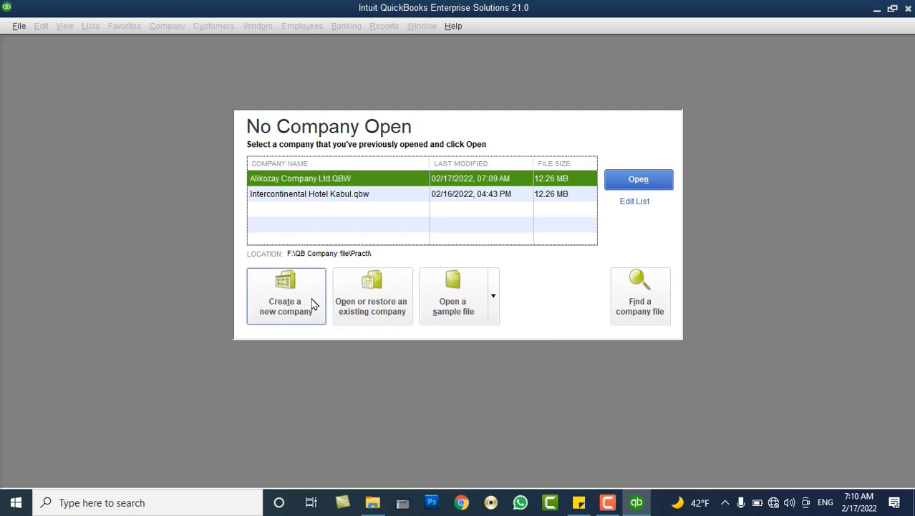
pyautogui.click(312, 303)
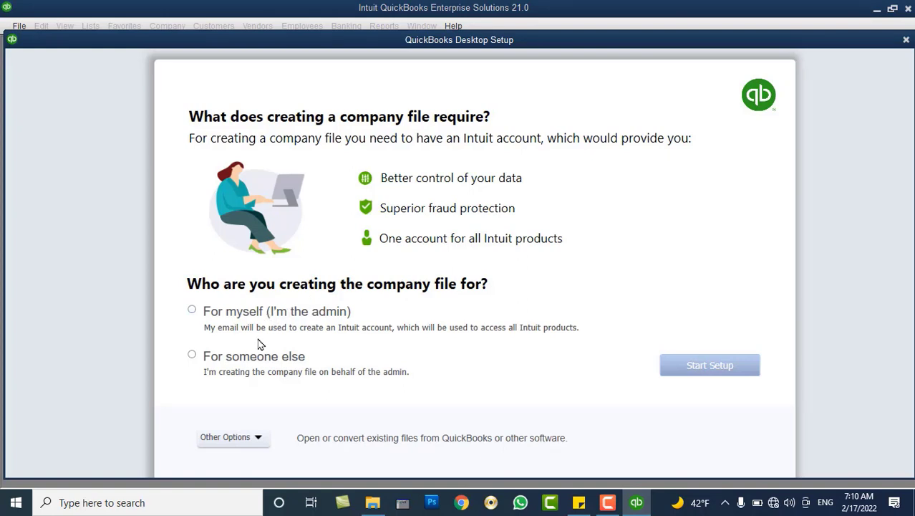
# Mark the new company file as being created 'For someone else' rather than for yourself.
pyautogui.click(250, 357)
pyautogui.click(244, 320)
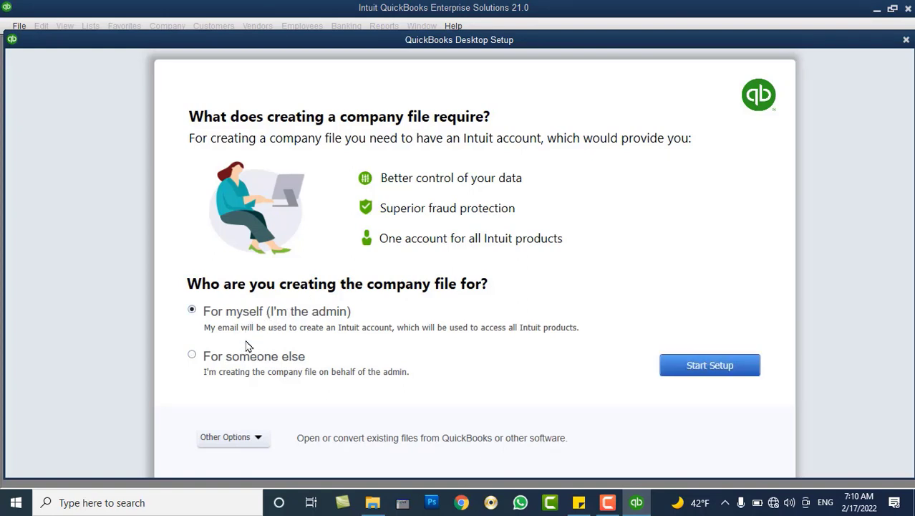
pyautogui.click(252, 361)
pyautogui.click(260, 311)
pyautogui.click(244, 360)
pyautogui.click(246, 320)
pyautogui.click(244, 360)
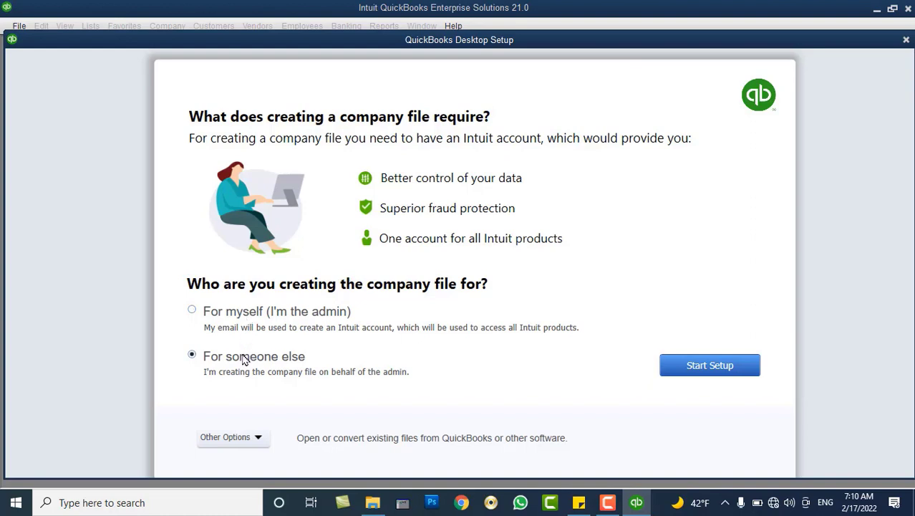
pyautogui.click(242, 318)
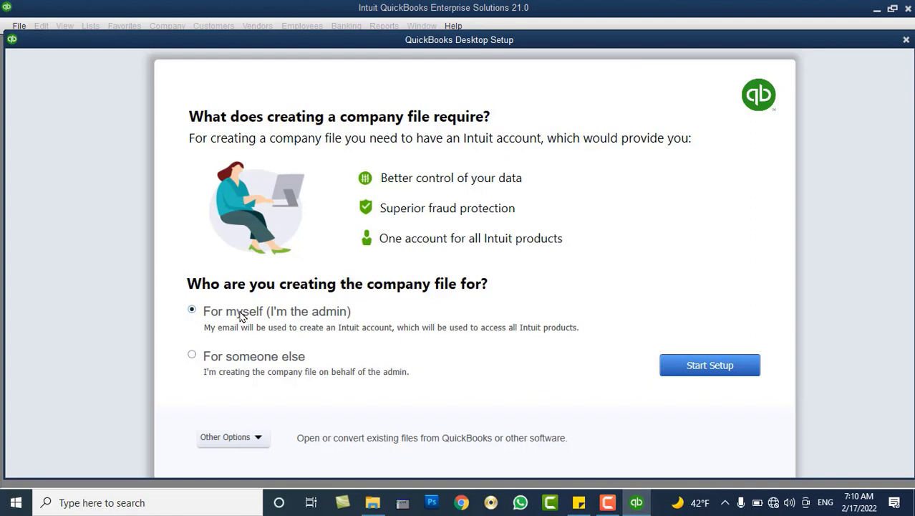
pyautogui.click(241, 364)
pyautogui.click(237, 318)
pyautogui.click(233, 361)
pyautogui.click(234, 316)
pyautogui.click(267, 361)
pyautogui.click(271, 315)
pyautogui.click(263, 364)
pyautogui.click(255, 437)
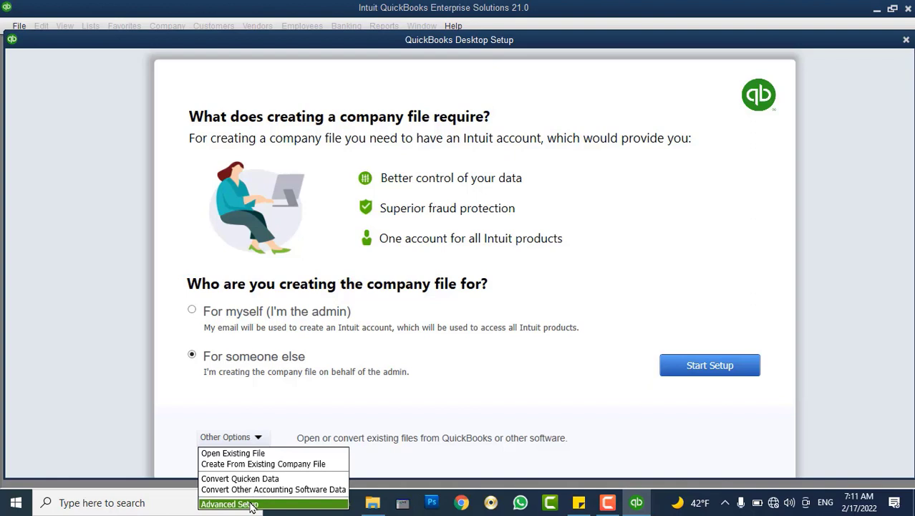
pyautogui.press('Down')
pyautogui.press('Up')
pyautogui.press('Up')
pyautogui.press('Up')
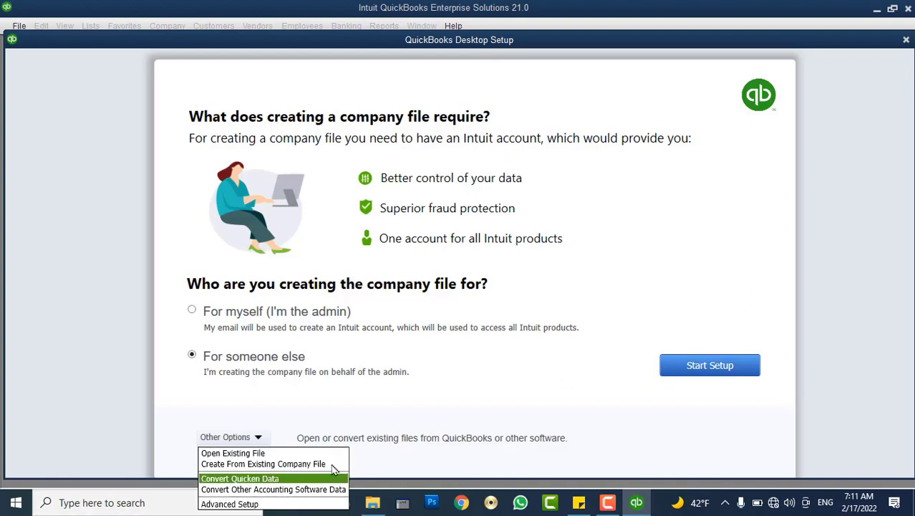
pyautogui.press('Up')
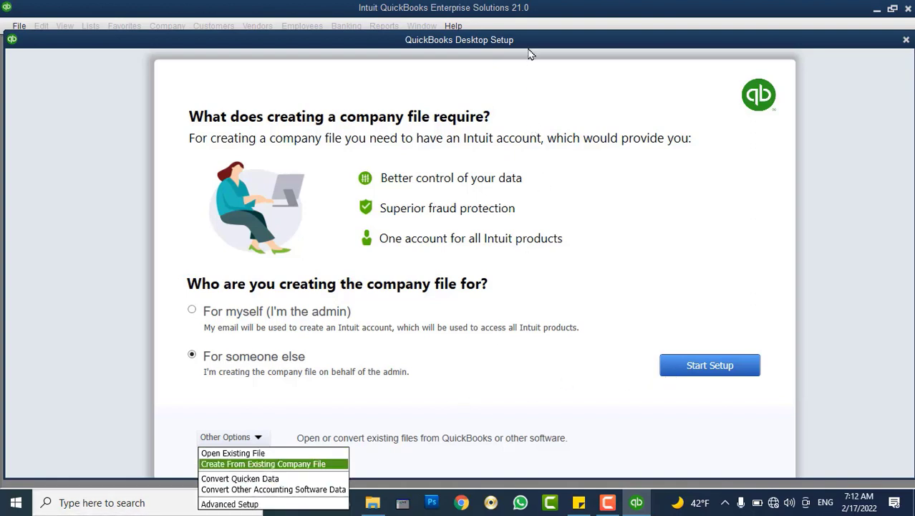
pyautogui.click(521, 42)
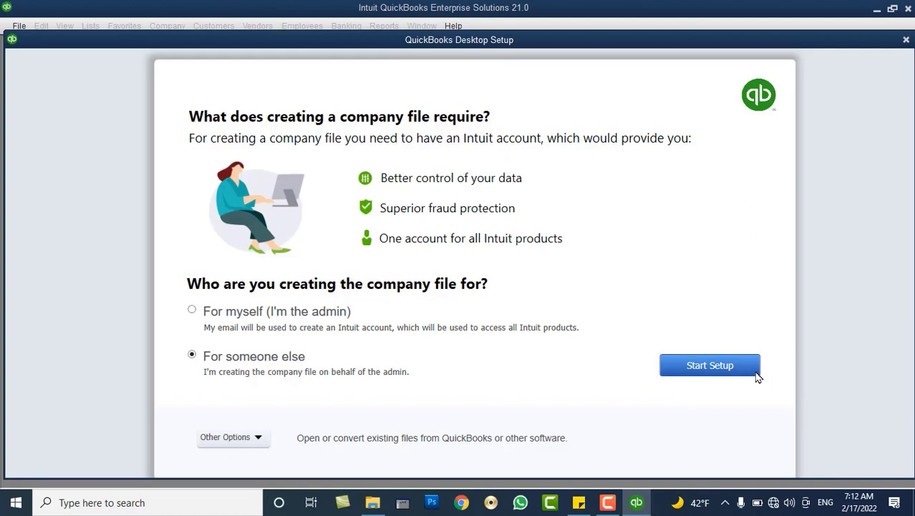
# Show the Other Options list of opening, converting and advanced setup choices.
pyautogui.click(257, 439)
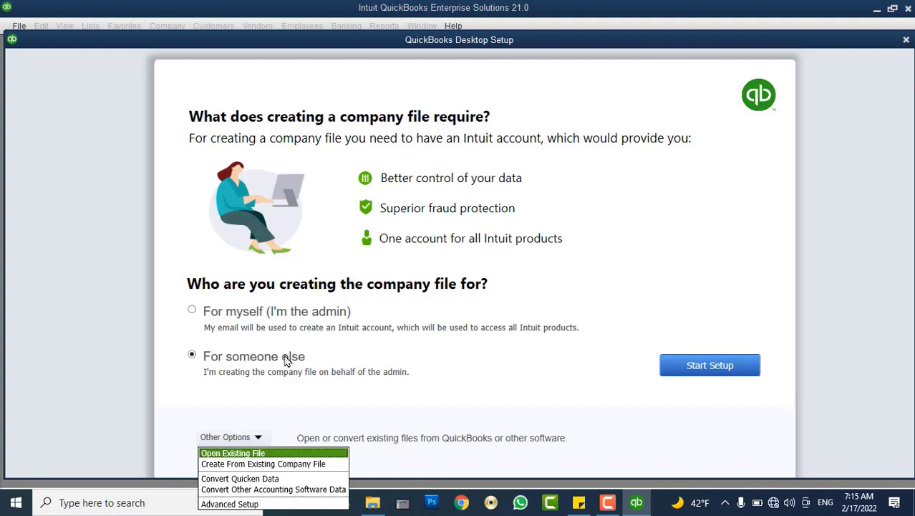
# Dismiss the Other Options list and start setup to reach the business details form.
pyautogui.click(285, 360)
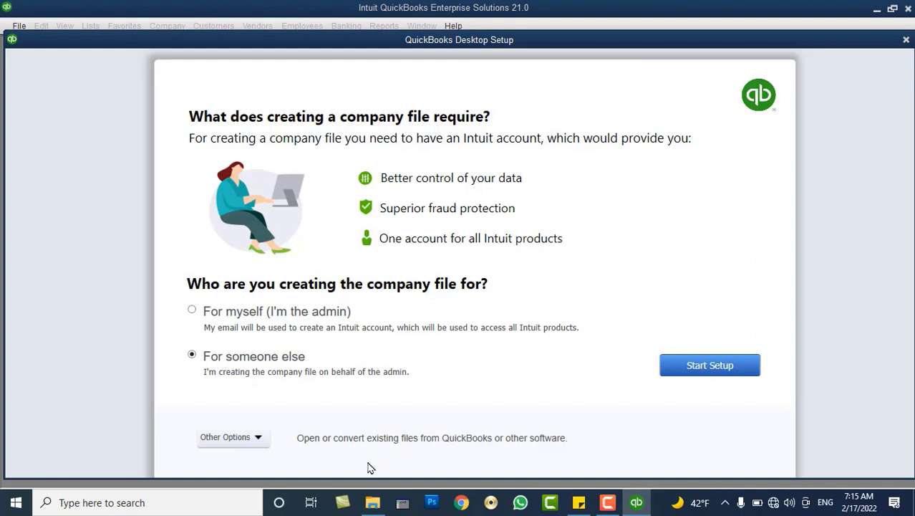
pyautogui.click(257, 438)
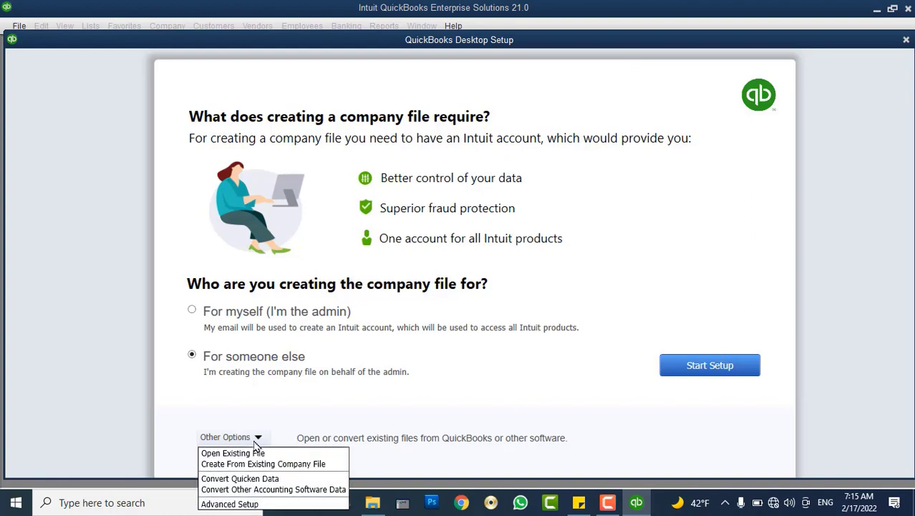
pyautogui.click(713, 366)
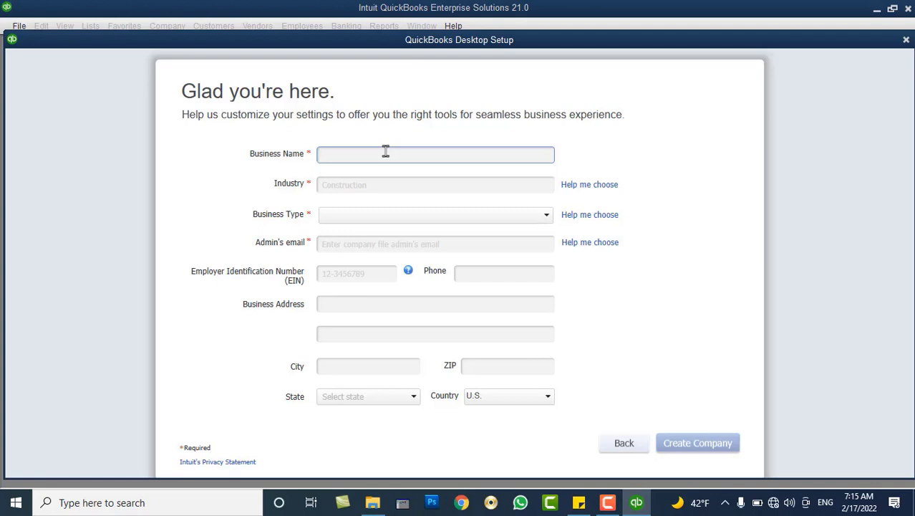
# Enter 'Kabul English Language and Computer Institute' as the business name, correcting the typo.
pyautogui.write('Kabul English Language and Comp')
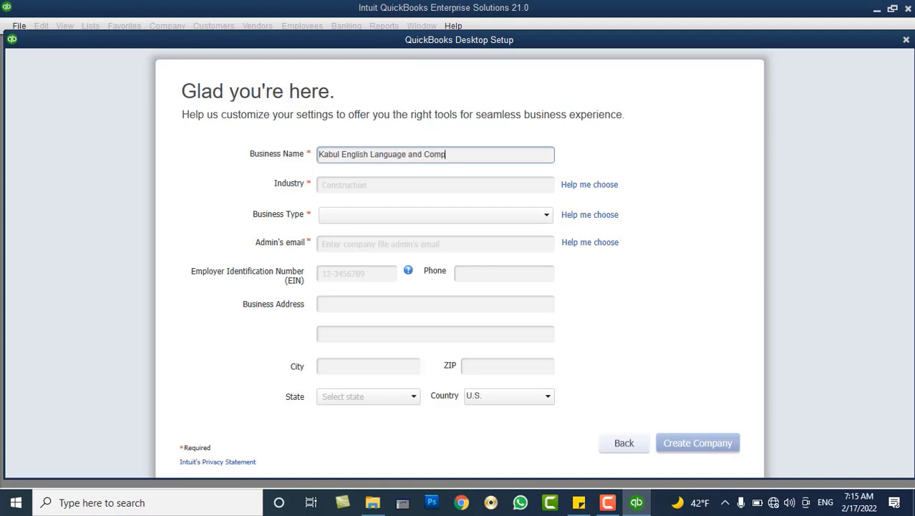
pyautogui.write('uter Institute')
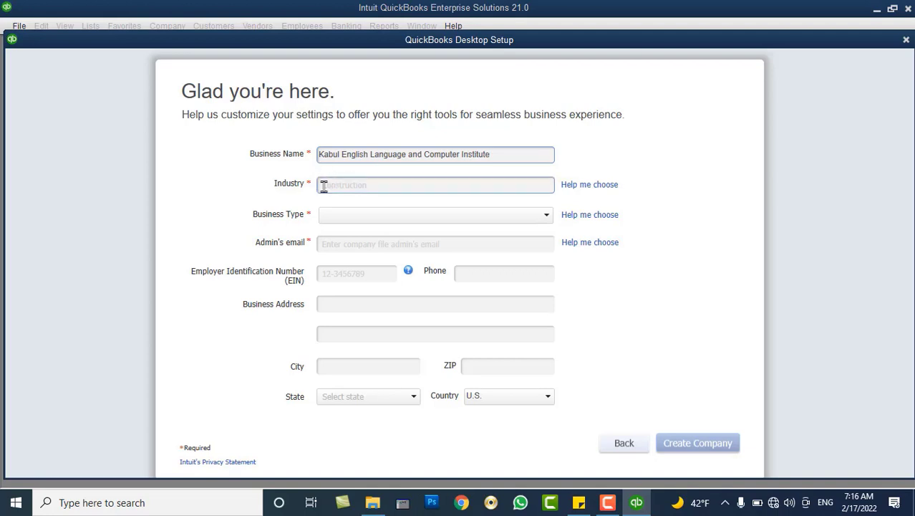
# Type 'a' into the Industry field to bring up suggested industries.
pyautogui.click(324, 186)
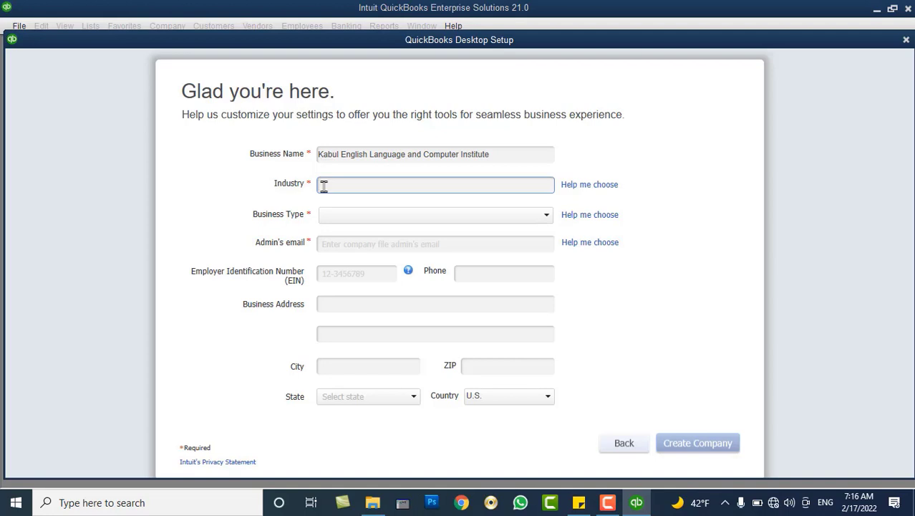
pyautogui.write('a')
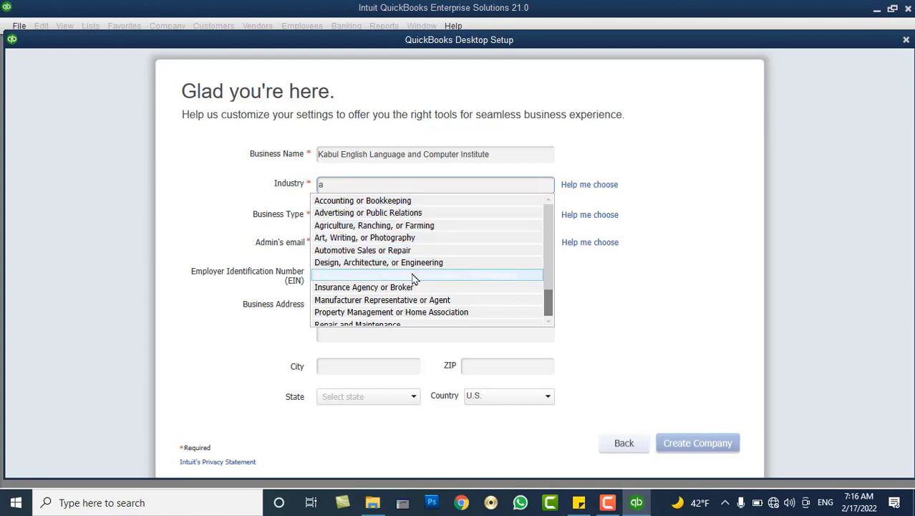
# Choose Wholesale Distribution and Sales from the Industry suggestions.
pyautogui.moveTo(549, 254); pyautogui.dragTo(549, 299)
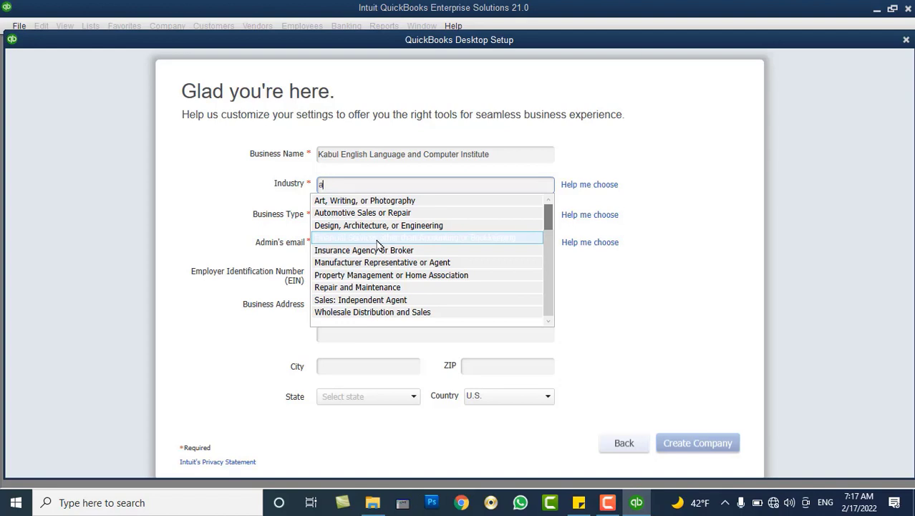
pyautogui.click(373, 310)
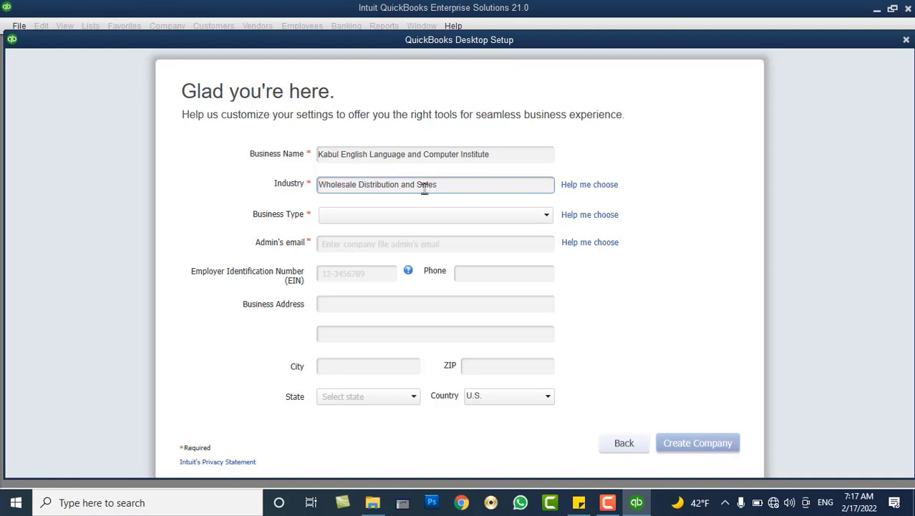
# Select Sole Proprietorship from the Business Type dropdown.
pyautogui.click(387, 218)
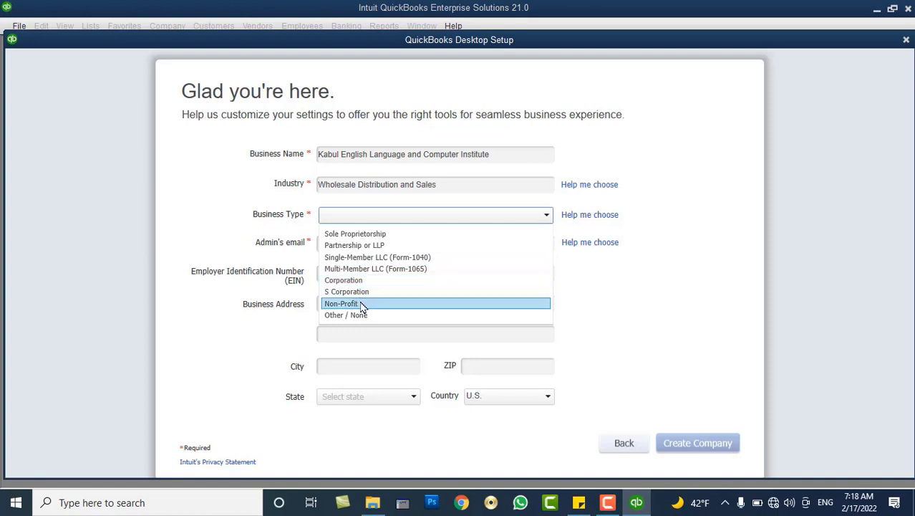
pyautogui.click(359, 235)
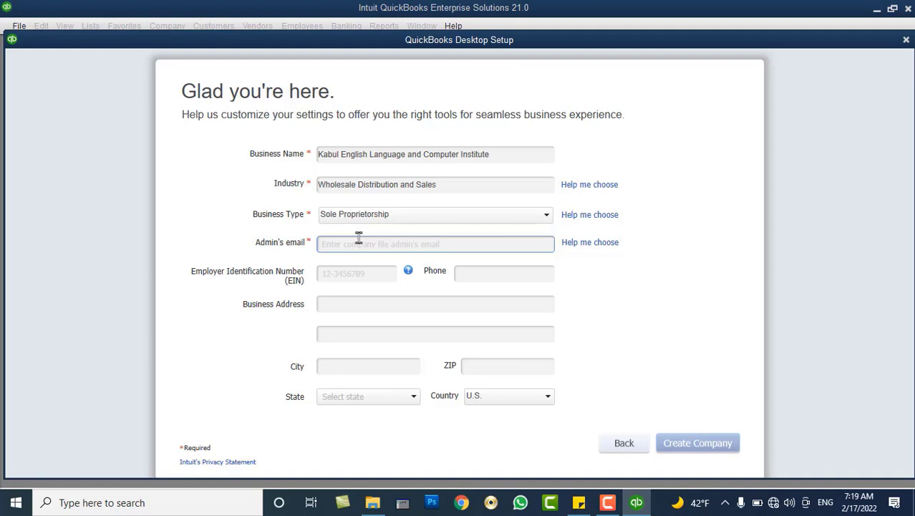
pyautogui.click(359, 239)
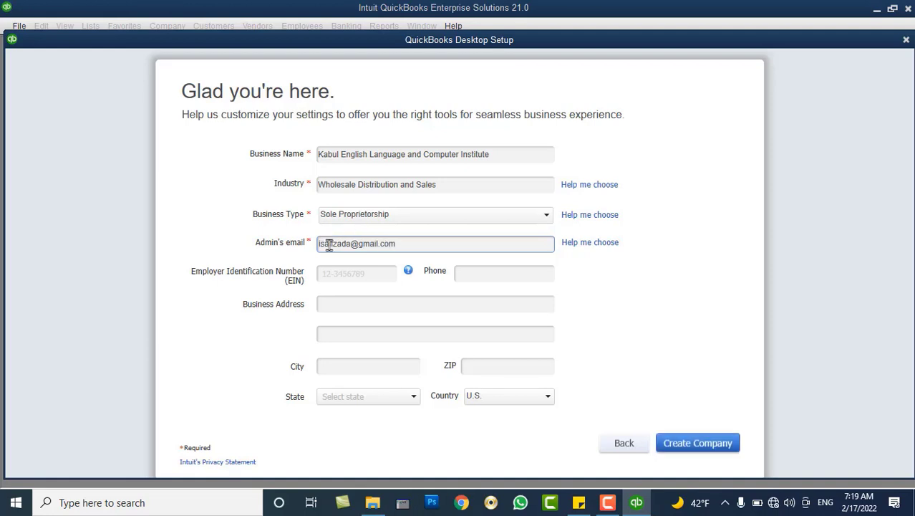
pyautogui.click(343, 271)
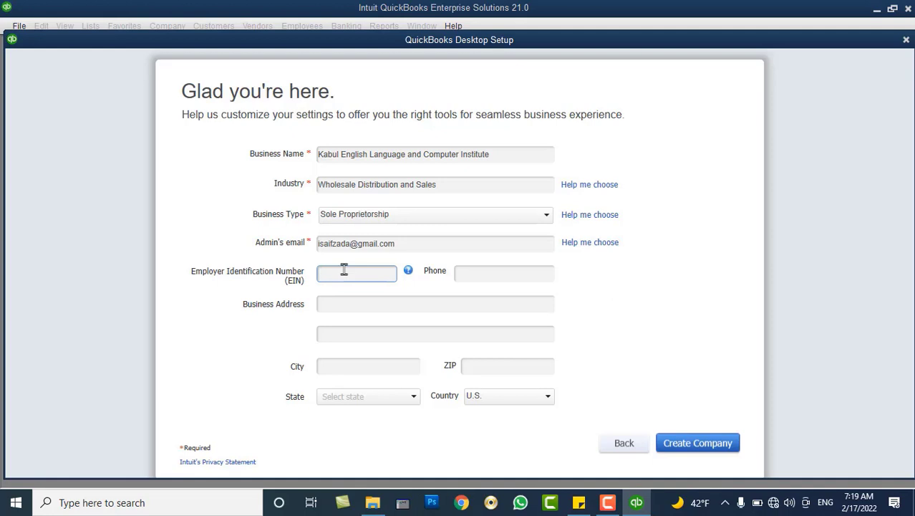
# Enter the EIN, the business phone number and the first street address line.
pyautogui.write('123456789')
pyautogui.click(466, 276)
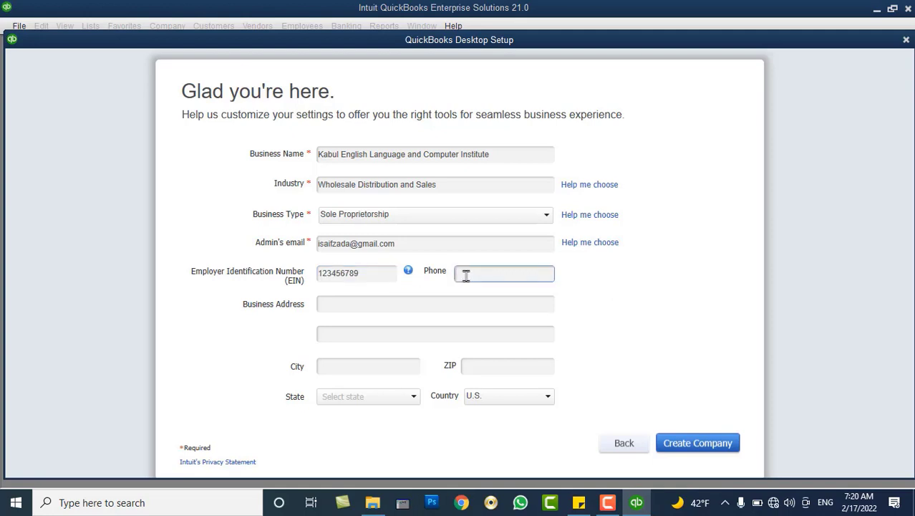
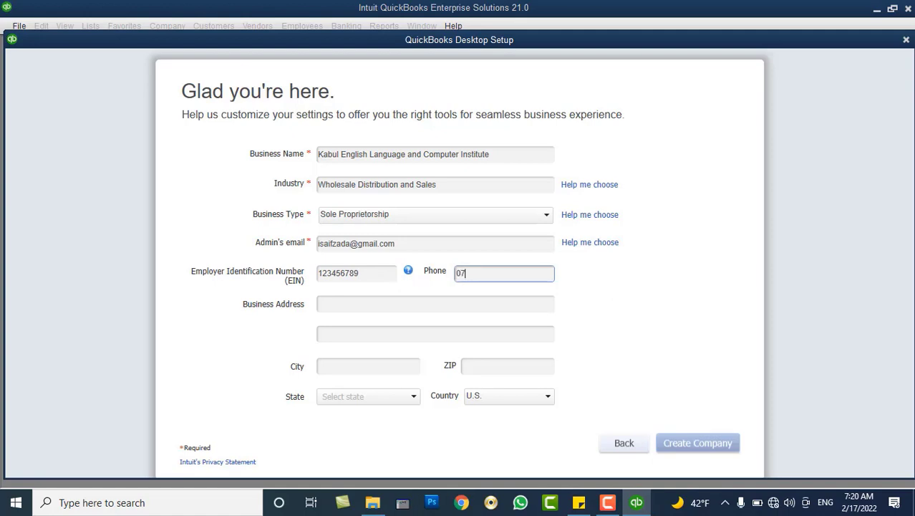
pyautogui.press('Tab')
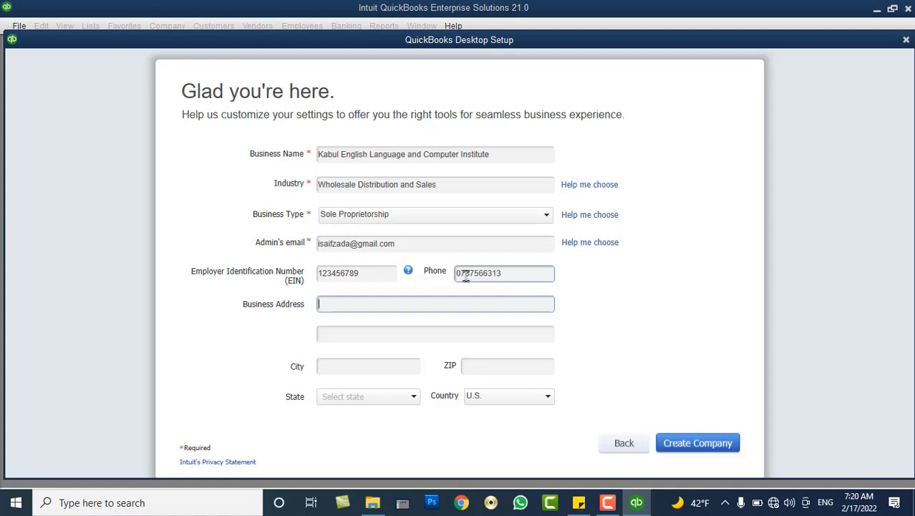
pyautogui.write('Koti-e-Sangi, District#3')
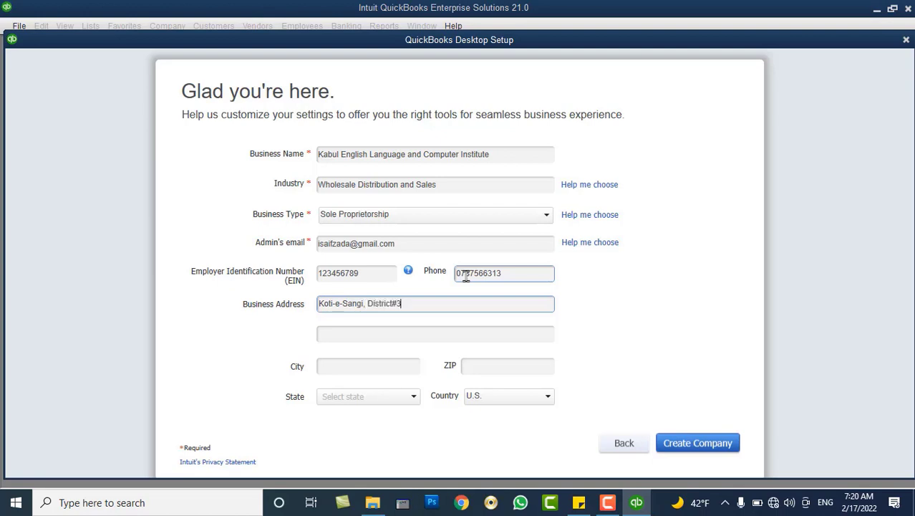
# Fill in city Kabul and the ZIP code, set Country to Other, and create the company.
pyautogui.press('Tab')
pyautogui.press('Tab')
pyautogui.write('Kabul')
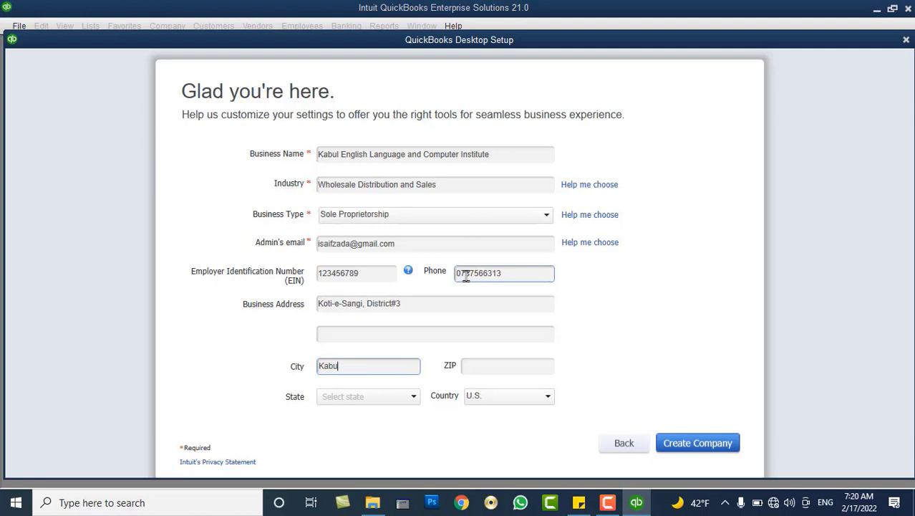
pyautogui.press('Tab')
pyautogui.write('1006')
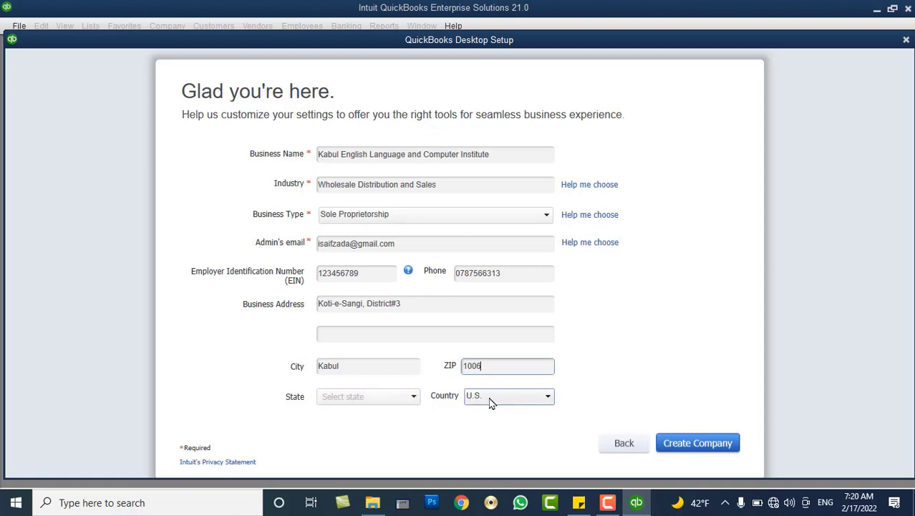
pyautogui.click(492, 403)
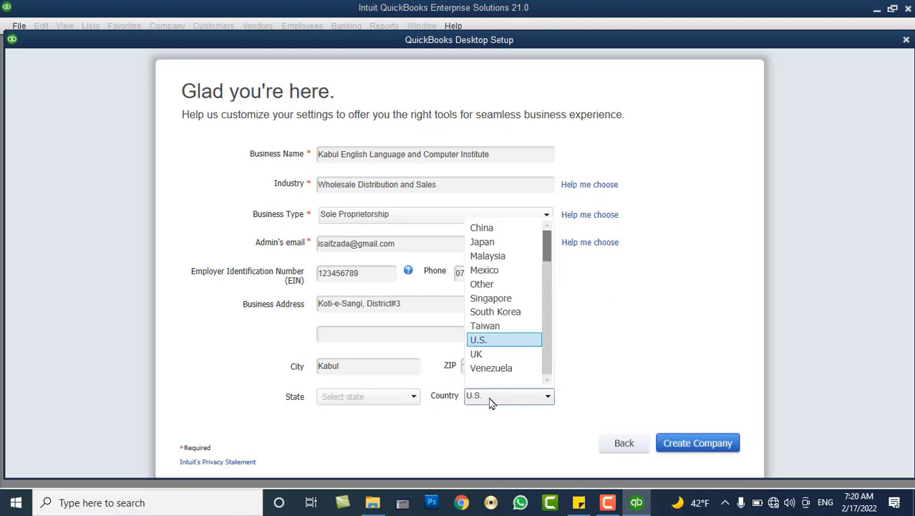
pyautogui.click(494, 287)
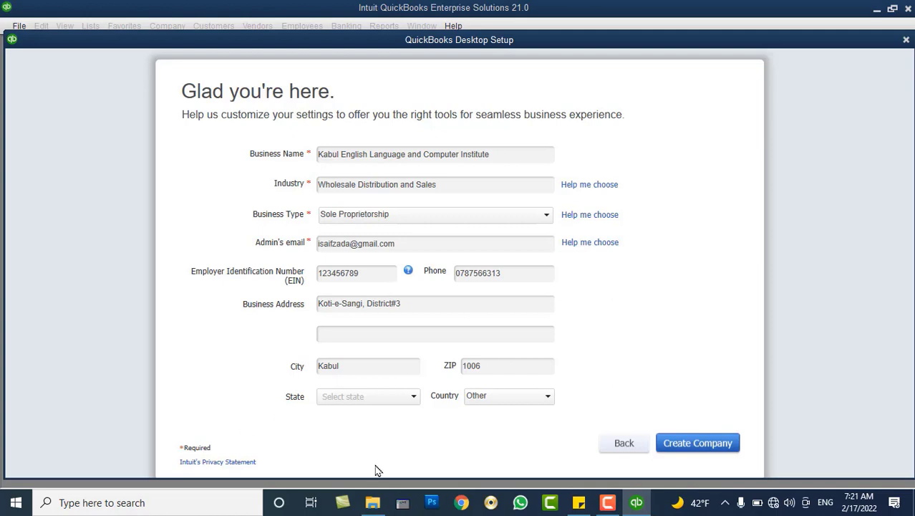
pyautogui.click(706, 441)
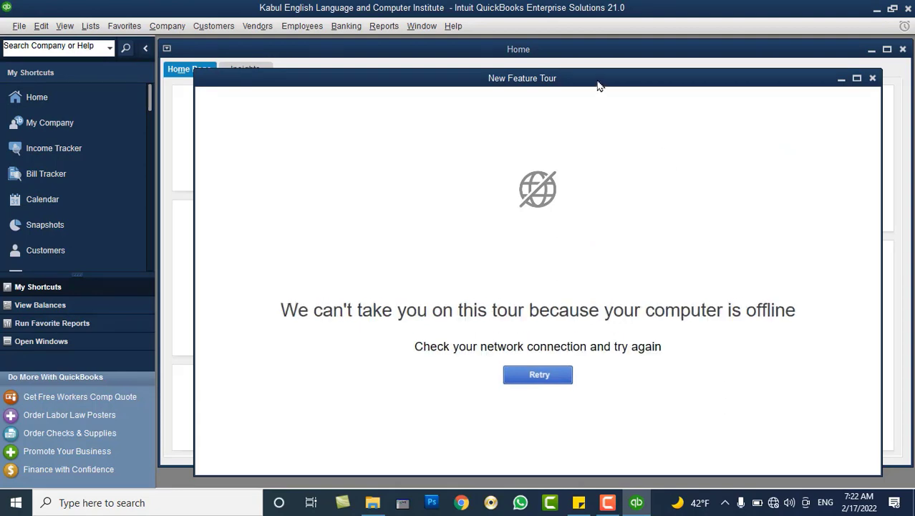
# Move the offline New Feature Tour window aside and close it.
pyautogui.moveTo(596, 82); pyautogui.dragTo(588, 106)
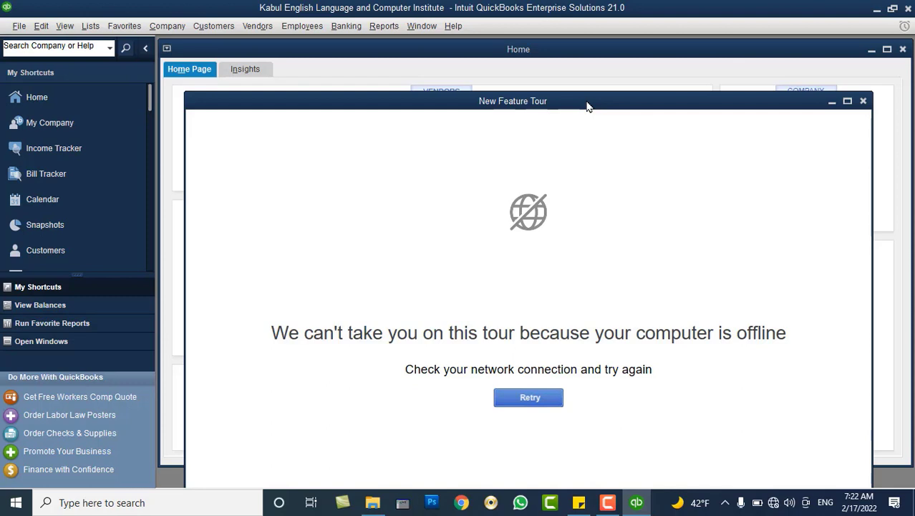
pyautogui.click(863, 102)
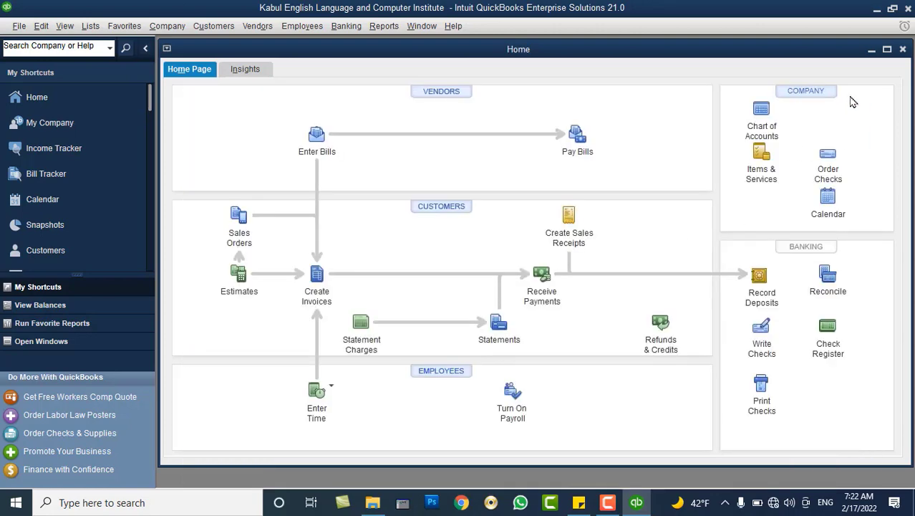
# Maximize the new institute company's Home window to fill the workspace.
pyautogui.doubleClick(637, 52)
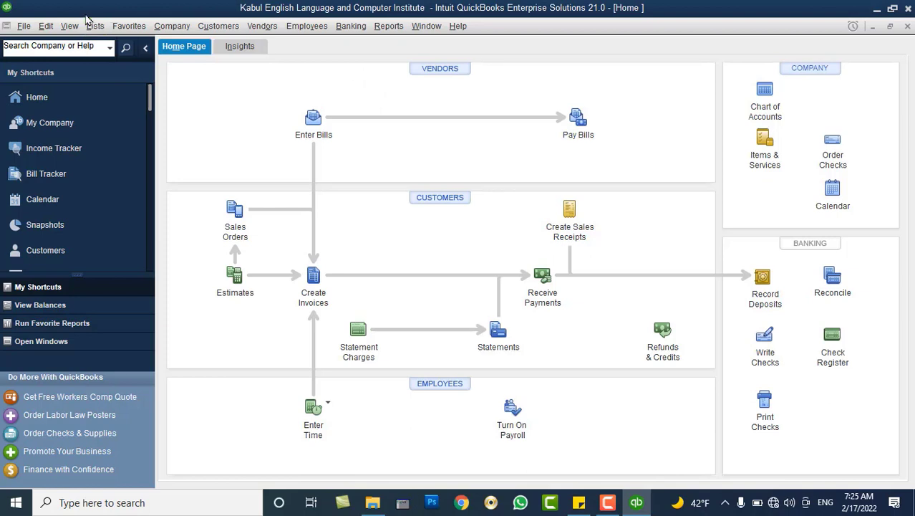
# Close the institute company file and browse the recent files in the No Company Open list.
pyautogui.click(25, 26)
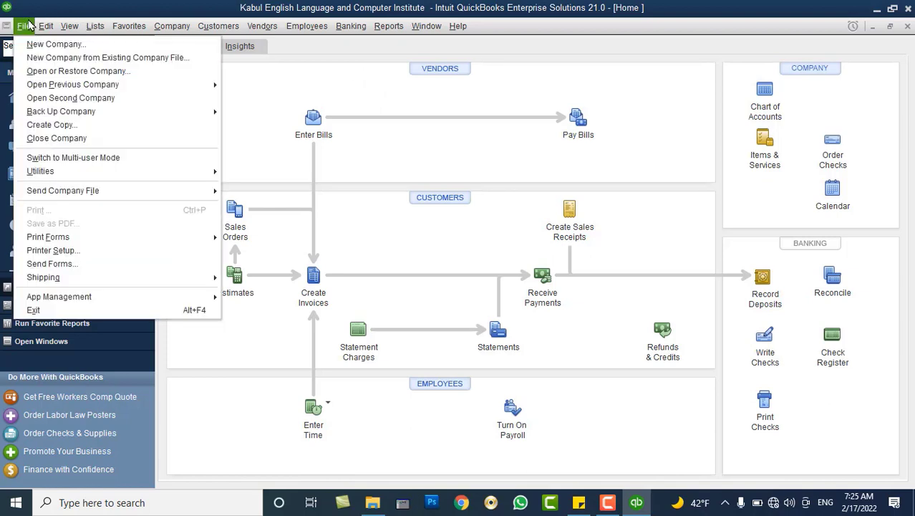
pyautogui.click(58, 139)
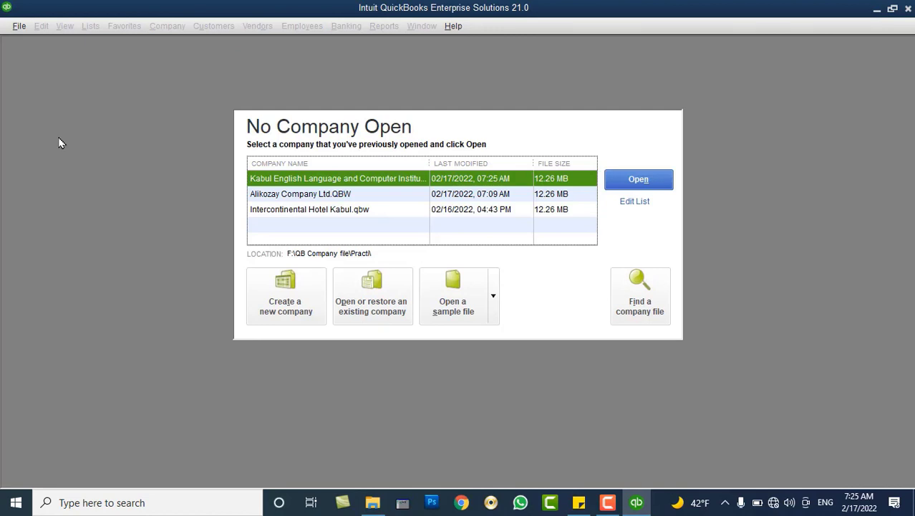
pyautogui.click(308, 195)
pyautogui.click(309, 182)
pyautogui.click(301, 199)
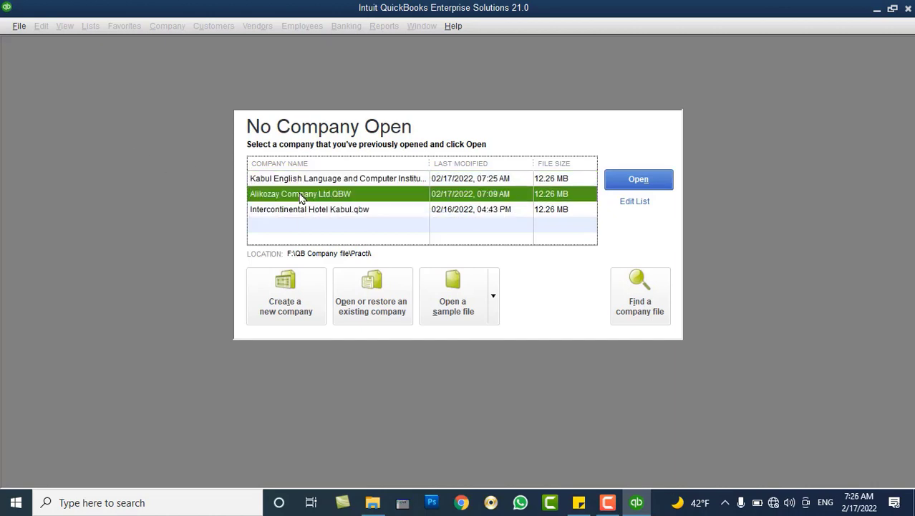
pyautogui.click(297, 183)
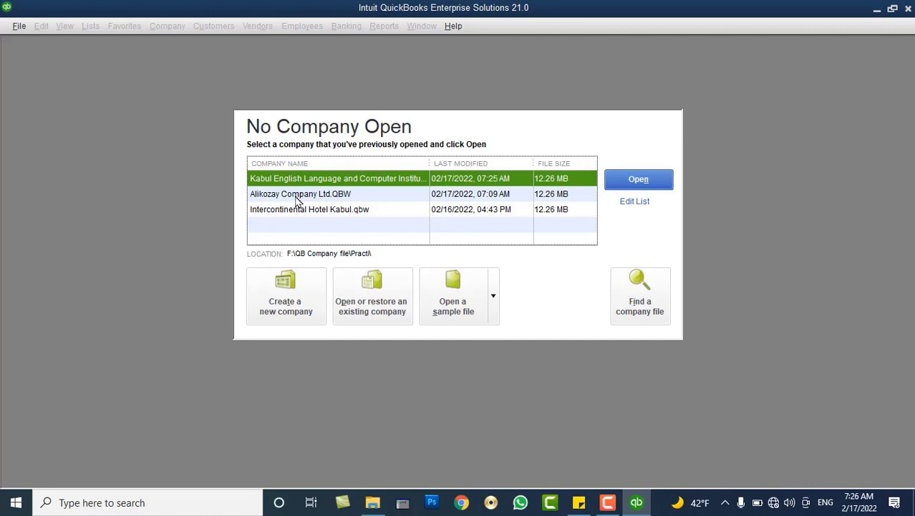
pyautogui.click(298, 209)
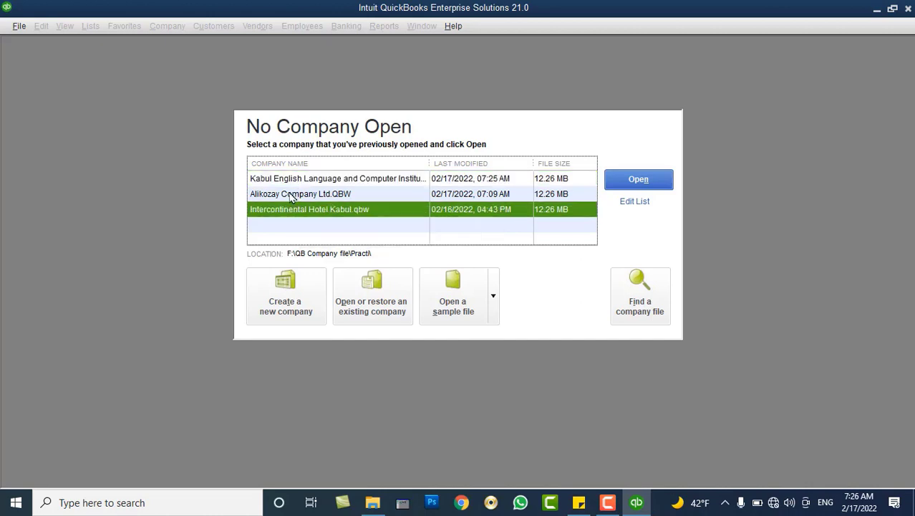
pyautogui.click(290, 195)
pyautogui.click(289, 183)
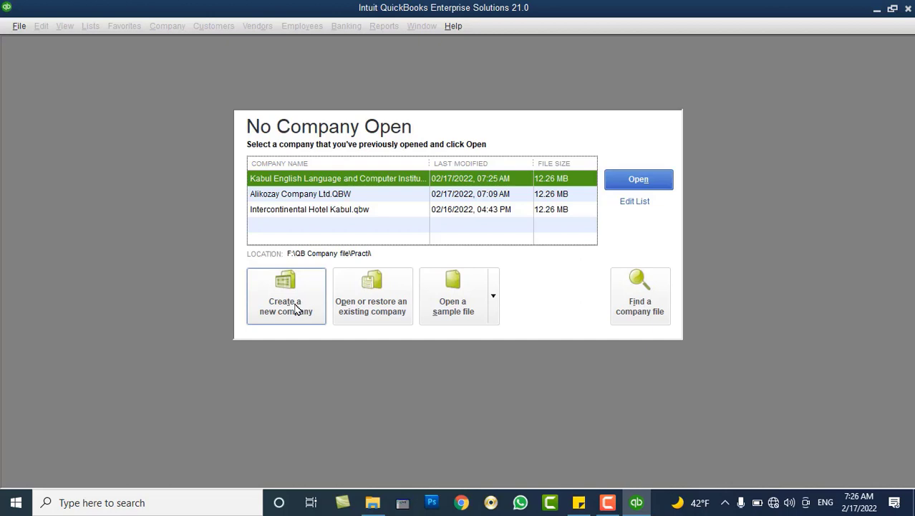
# Start a new company for myself as admin using Advanced Setup under Other Options.
pyautogui.click(297, 308)
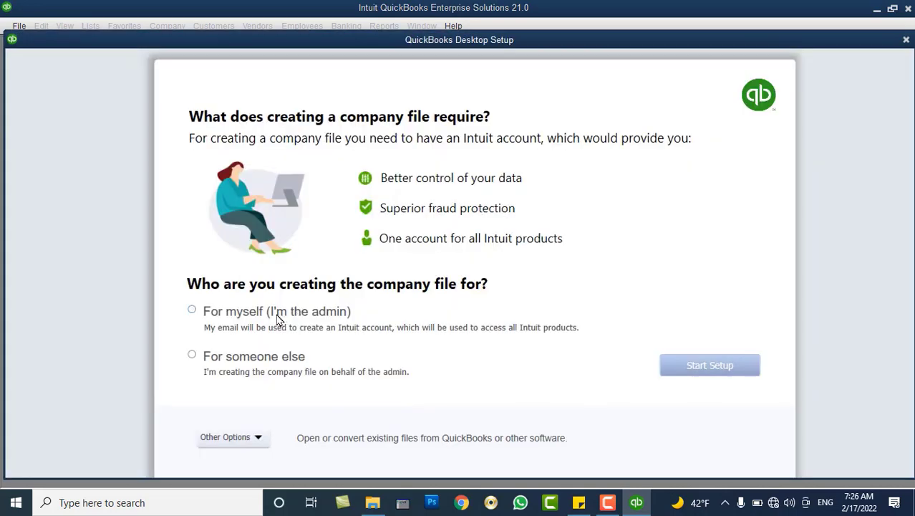
pyautogui.click(280, 319)
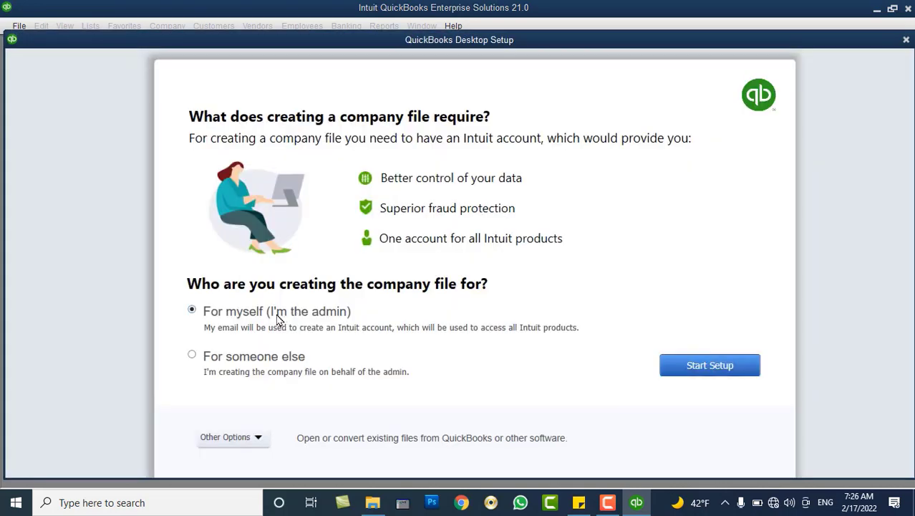
pyautogui.click(257, 437)
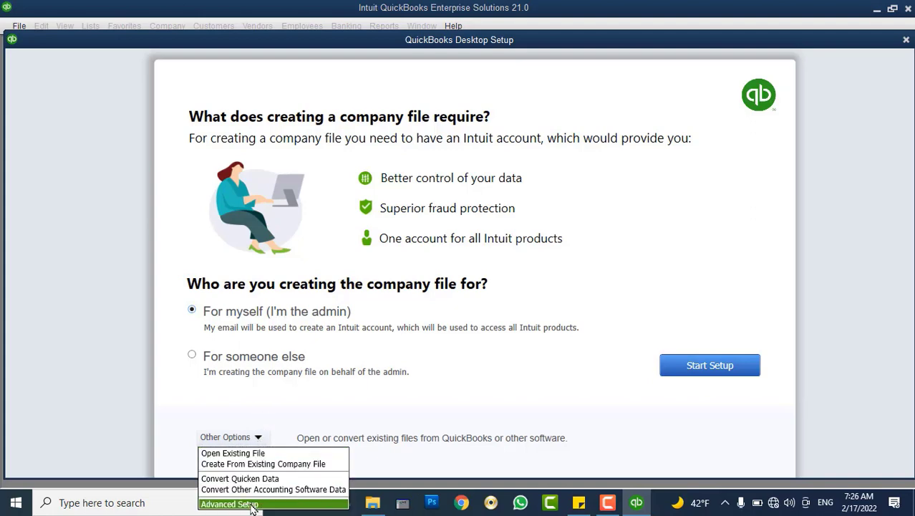
pyautogui.click(229, 505)
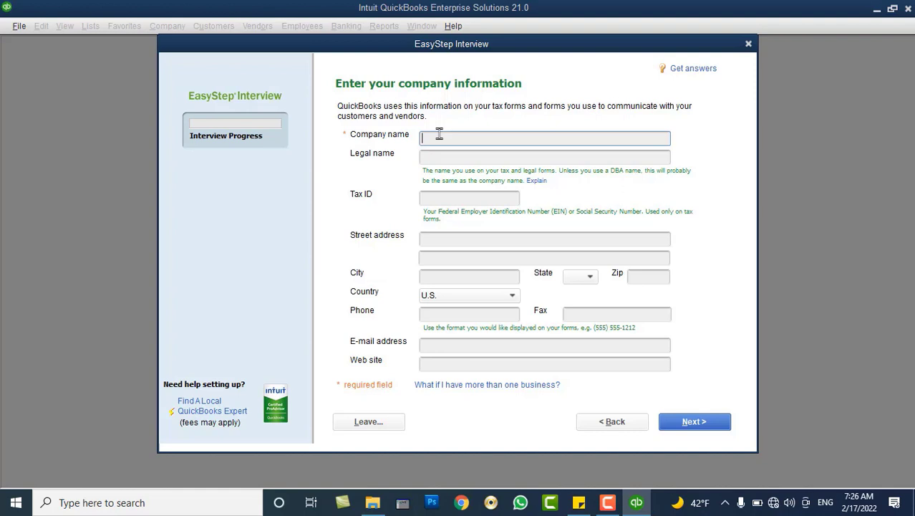
# Enter company name PowerTech Ltd, check the legal name, and fill in the Tax ID.
pyautogui.write('PowerTech')
pyautogui.write('Ltd')
pyautogui.click(467, 156)
pyautogui.click(492, 138)
pyautogui.press('Tab')
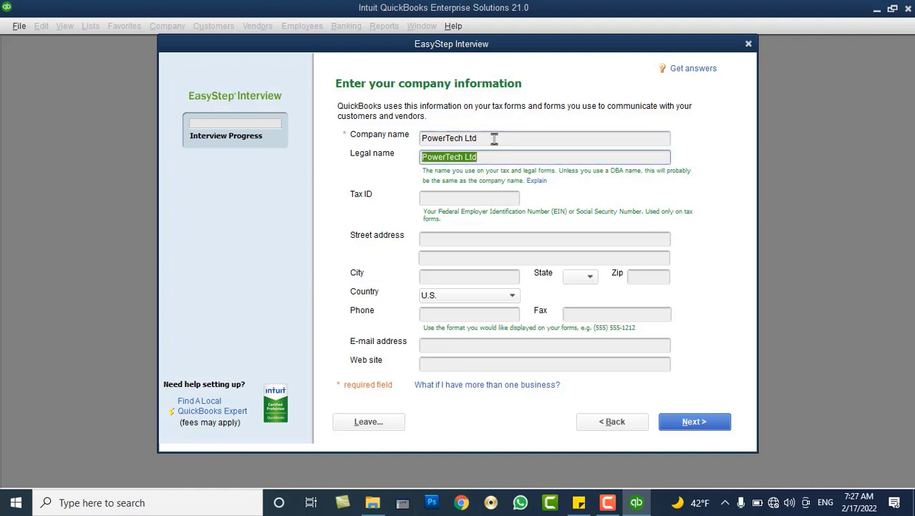
pyautogui.click(494, 138)
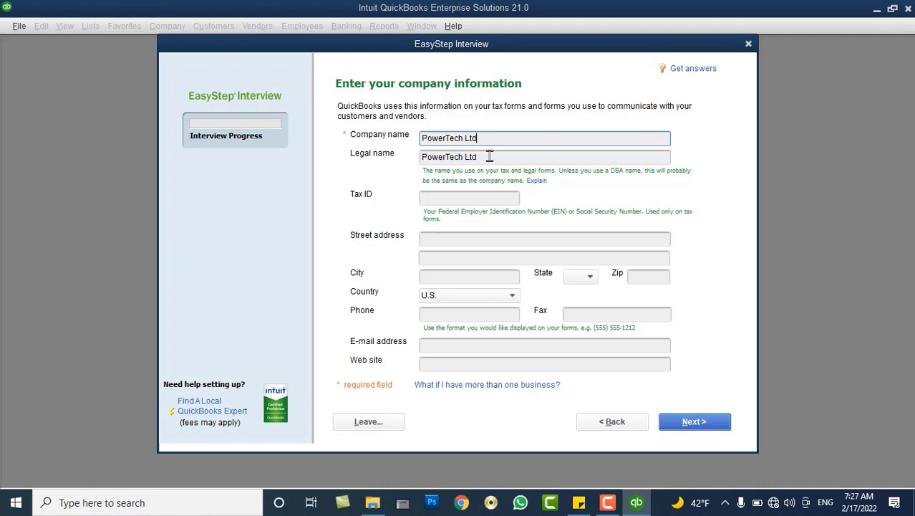
pyautogui.moveTo(489, 156); pyautogui.dragTo(421, 160)
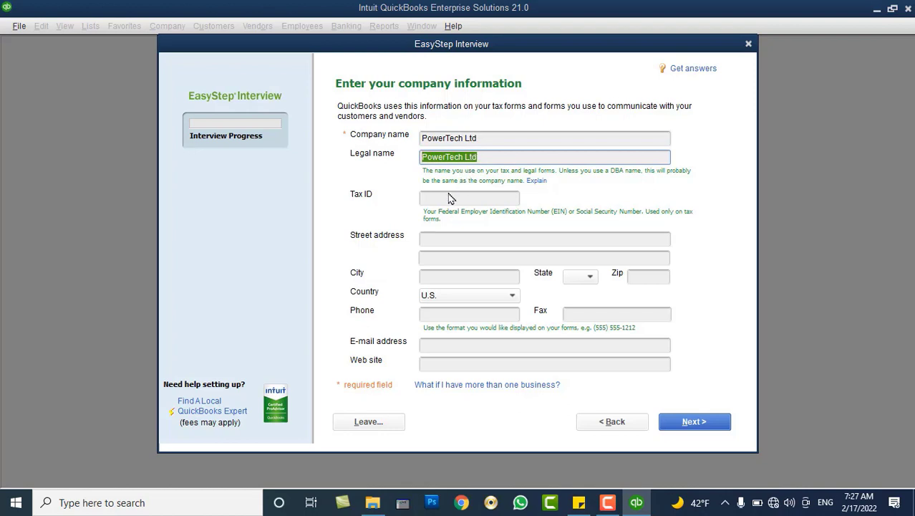
pyautogui.click(450, 197)
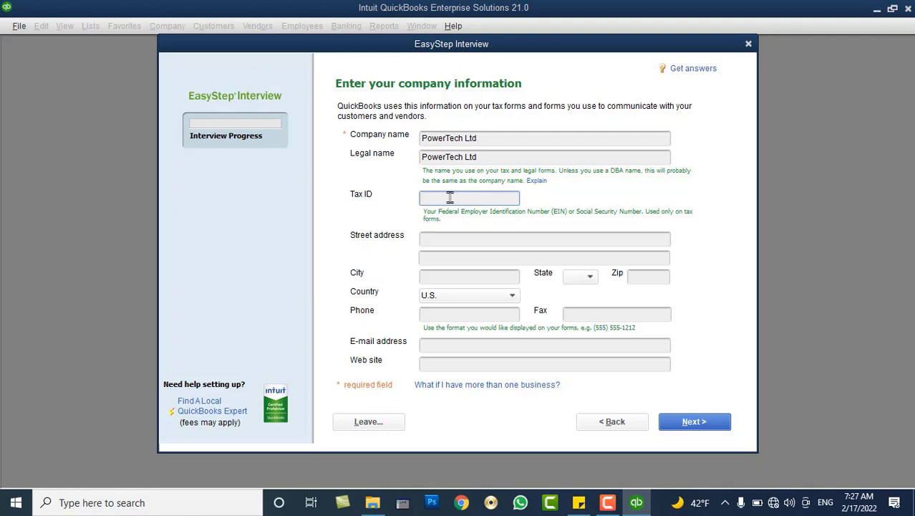
# Fill in the street address, city Kabul and the ZIP code, and set Country to Other.
pyautogui.click(424, 242)
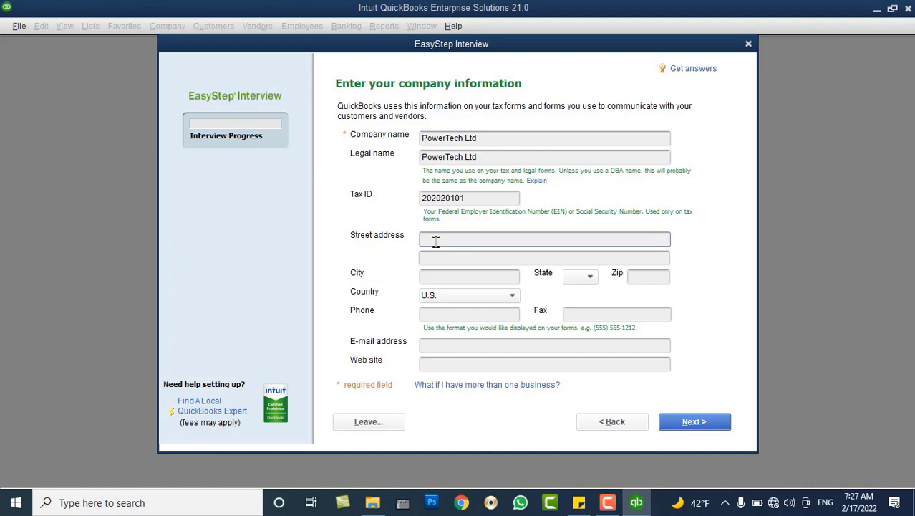
pyautogui.write('Karti-e-Char, District#3')
pyautogui.press('Tab')
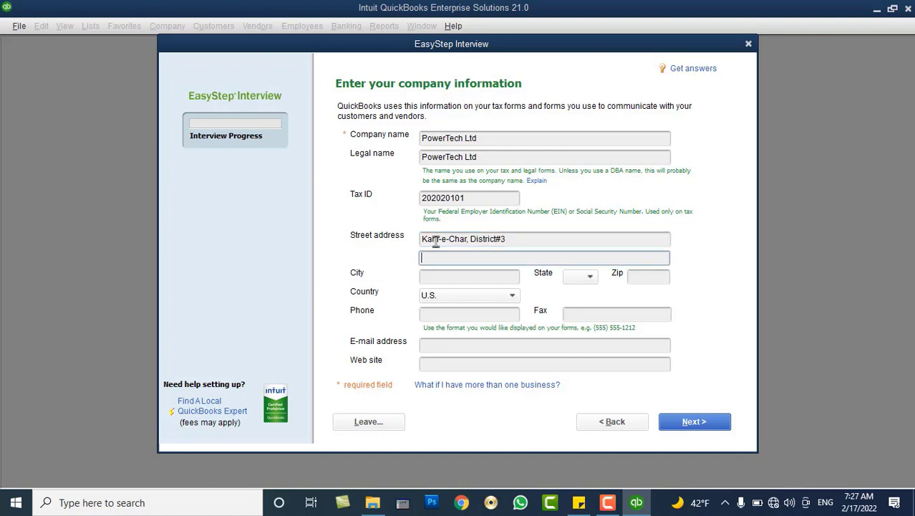
pyautogui.press('Tab')
pyautogui.write('Kabul')
pyautogui.press('Tab')
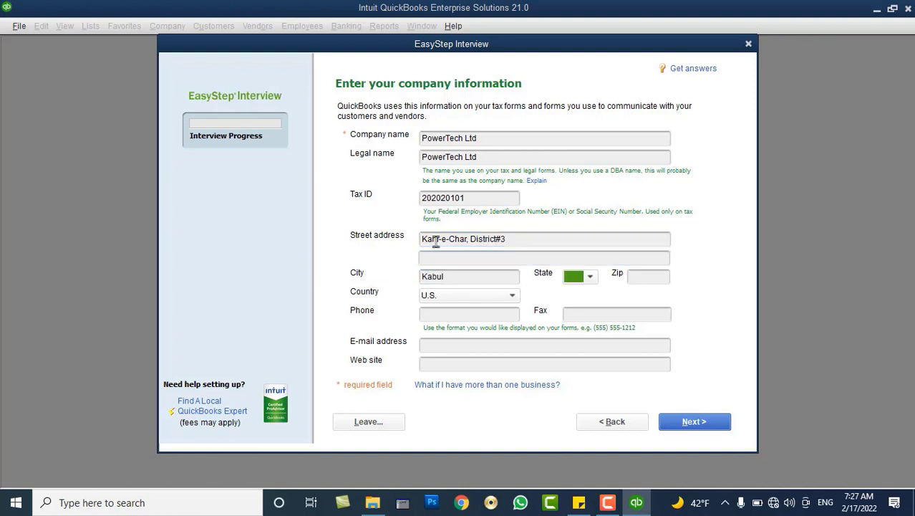
pyautogui.press('Tab')
pyautogui.write('1006')
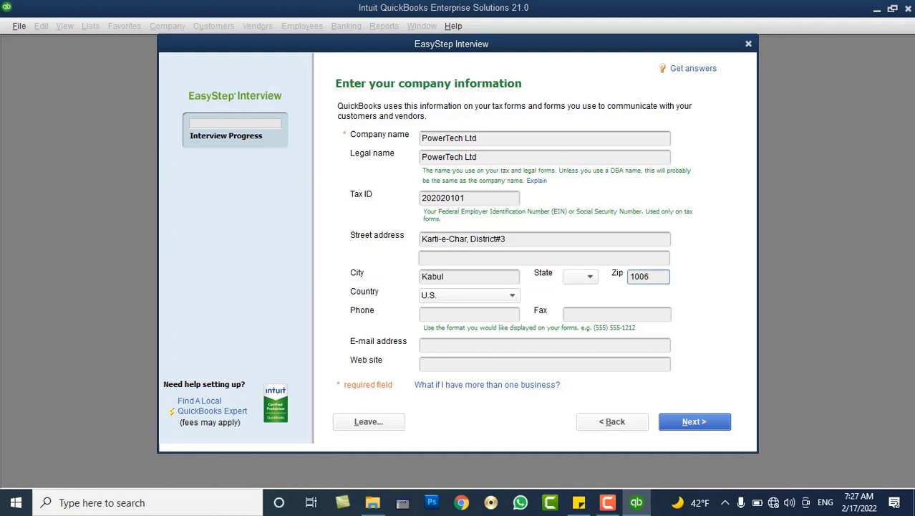
pyautogui.press('Tab')
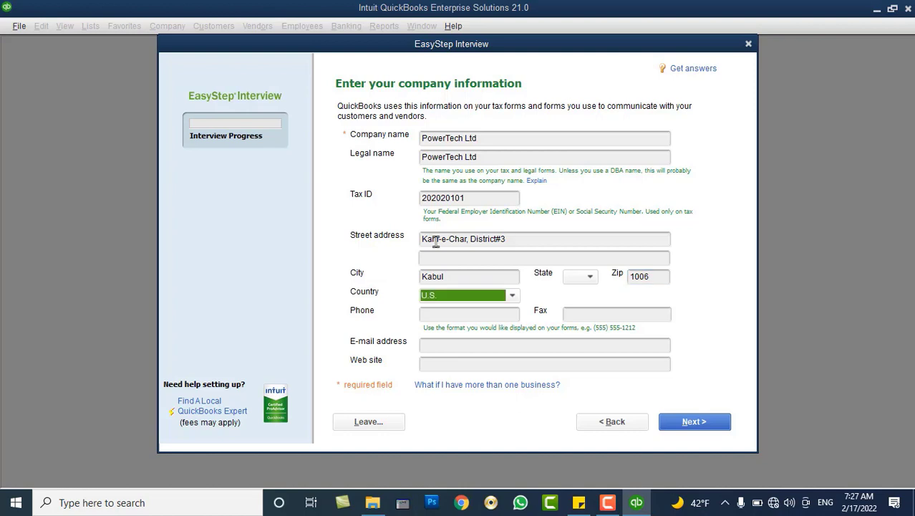
pyautogui.press('o')
pyautogui.press('Tab')
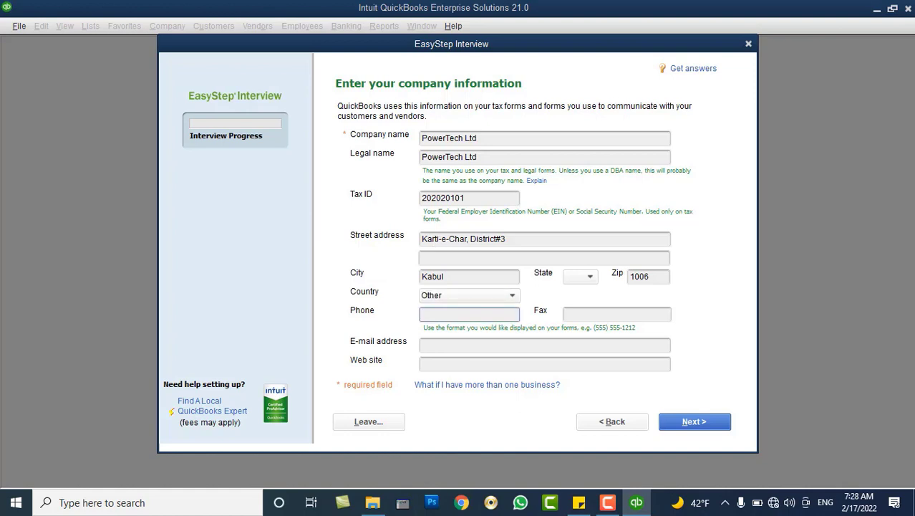
pyautogui.press('Tab')
pyautogui.press('Tab')
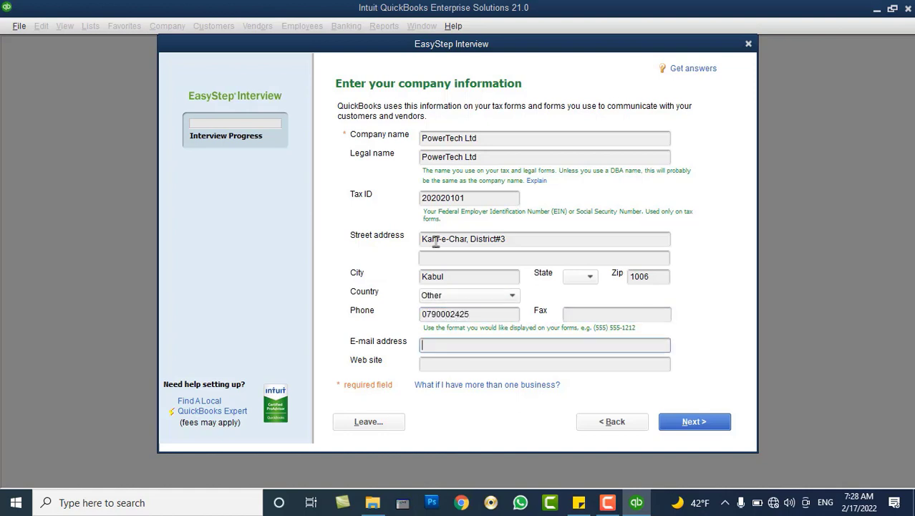
pyautogui.press('Tab')
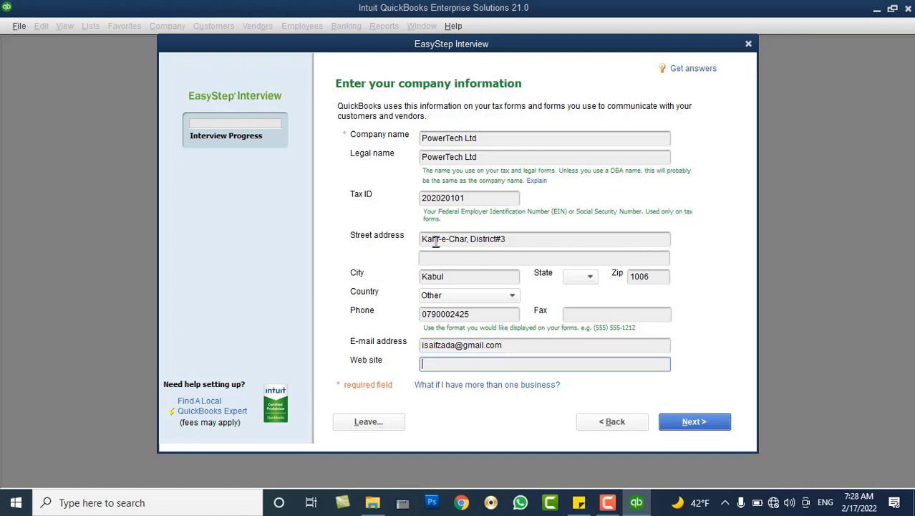
pyautogui.write('www.Powertech.af')
# Choose Information Technology (Computers, Software) as the industry and continue.
pyautogui.click(691, 425)
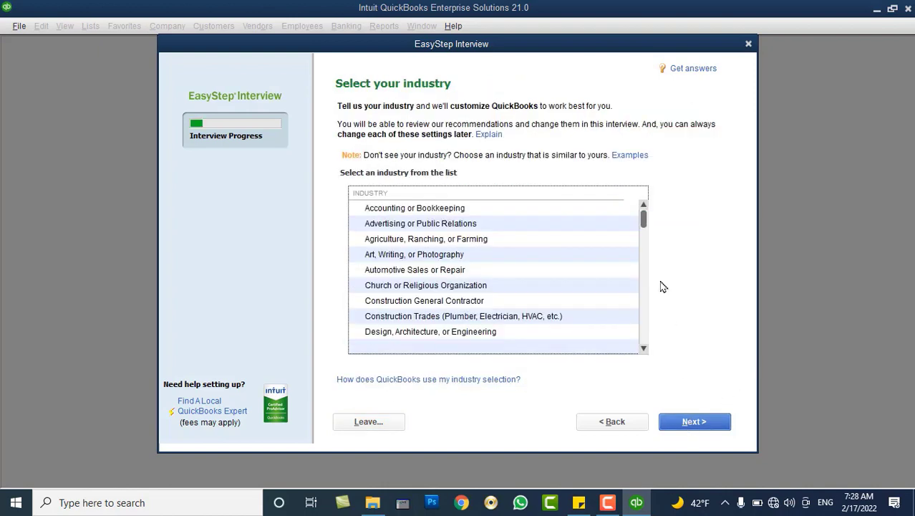
pyautogui.moveTo(644, 217); pyautogui.dragTo(641, 258)
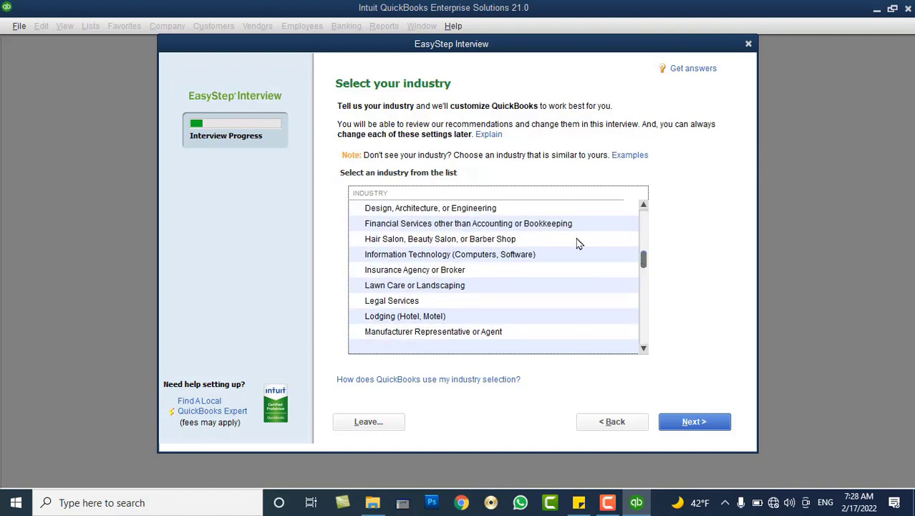
pyautogui.click(548, 227)
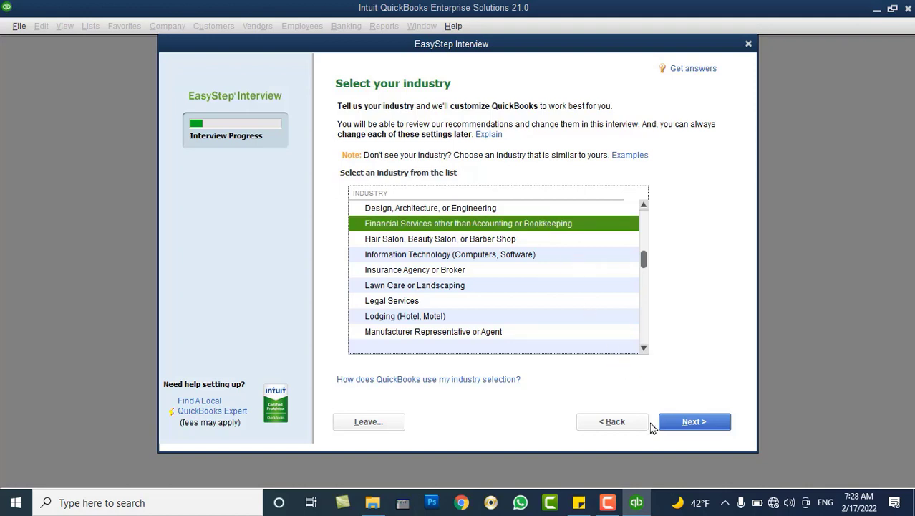
pyautogui.click(511, 260)
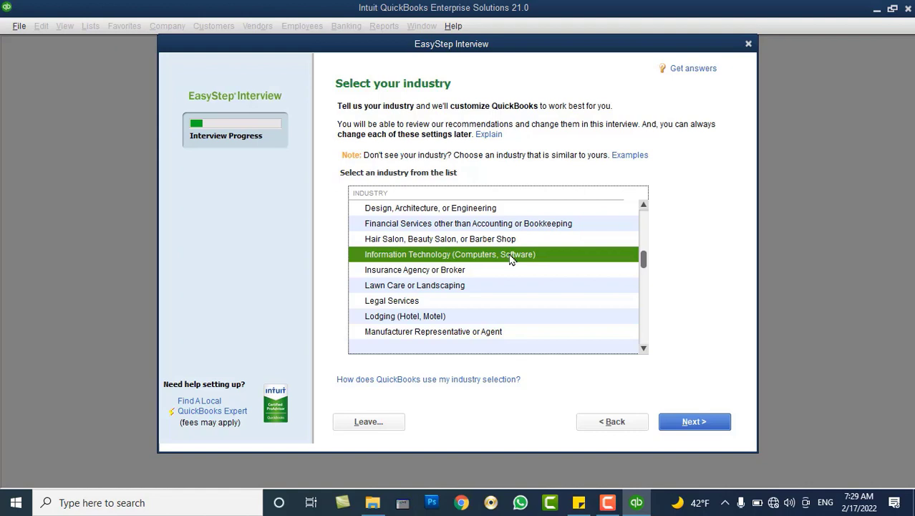
pyautogui.scroll(-2, 523, 262)
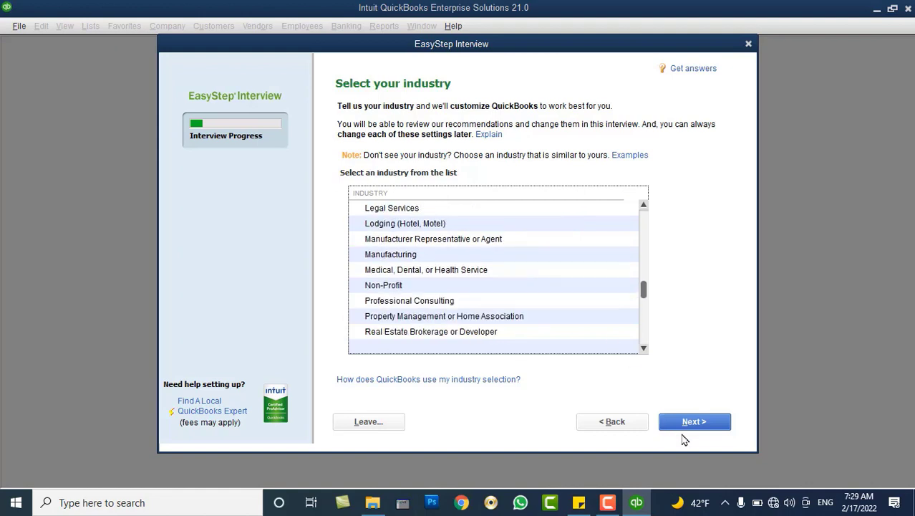
pyautogui.moveTo(647, 294); pyautogui.dragTo(645, 259)
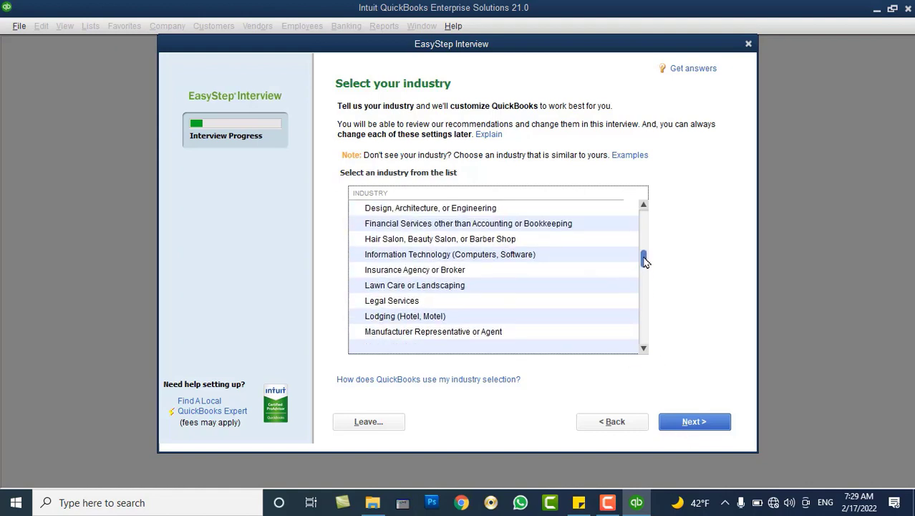
pyautogui.click(549, 258)
pyautogui.click(709, 425)
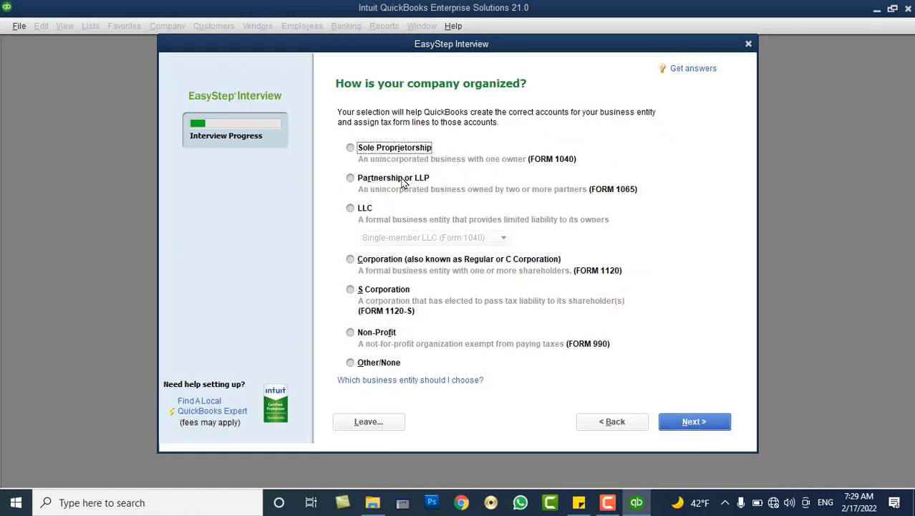
# Select Partnership or LLP as the company type and continue.
pyautogui.click(403, 183)
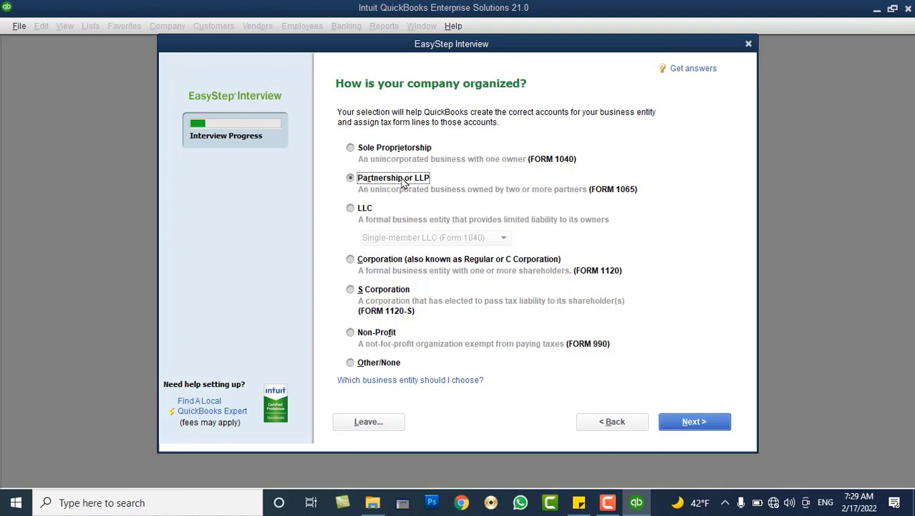
pyautogui.click(681, 426)
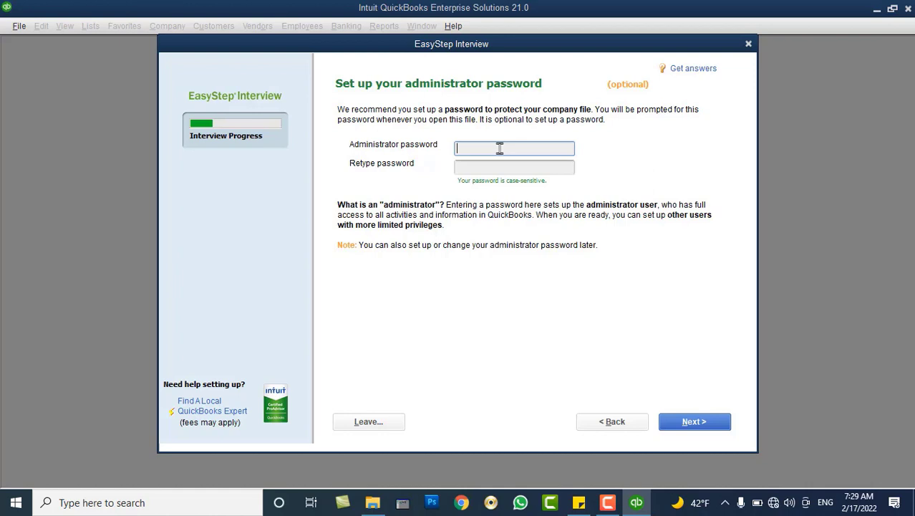
# Enter and confirm a matching eight-character administrator password, correcting the mistyped confirmation.
pyautogui.write('1234567')
pyautogui.press('Tab')
pyautogui.write('12345')
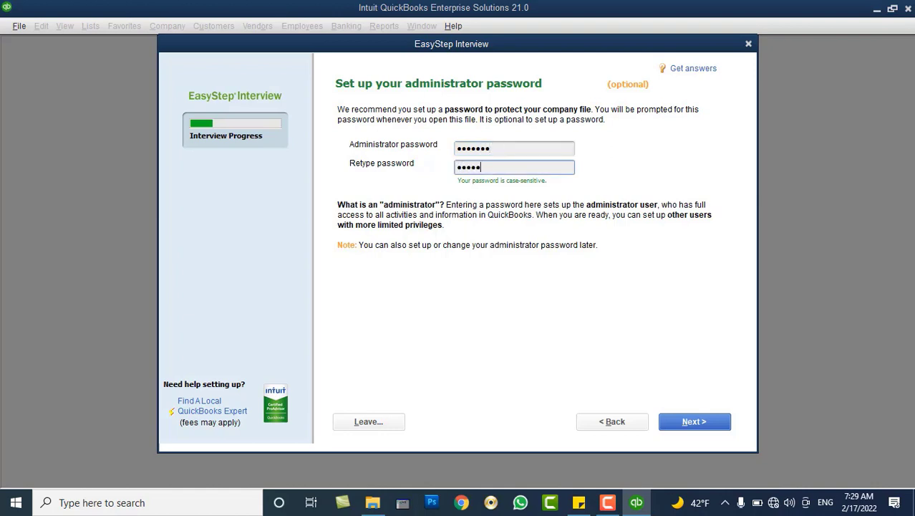
pyautogui.write('67')
pyautogui.press('BackSpace')
pyautogui.press('BackSpace')
pyautogui.press('BackSpace')
pyautogui.press('BackSpace')
pyautogui.press('BackSpace')
pyautogui.press('BackSpace')
pyautogui.press('BackSpace')
pyautogui.write('12345678')
pyautogui.hotkey('shift', 'Tab')
pyautogui.write('1')
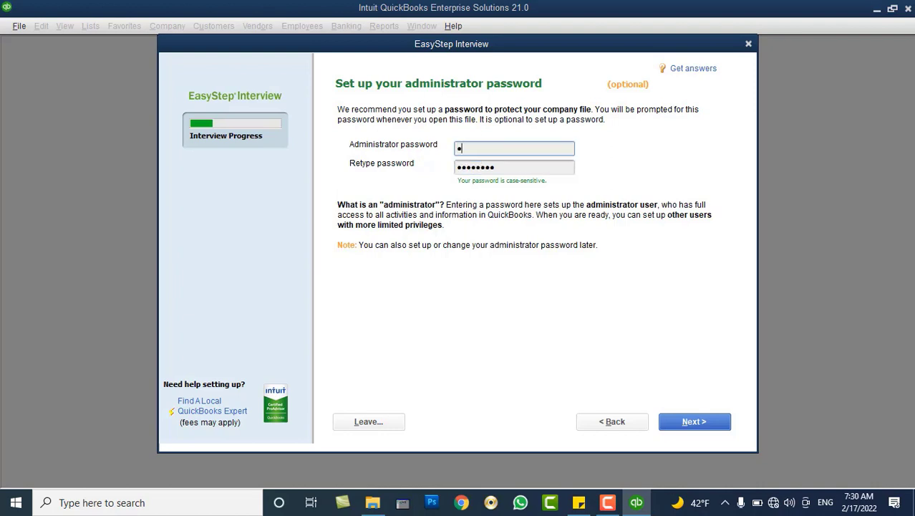
pyautogui.write('2345678')
pyautogui.click(674, 422)
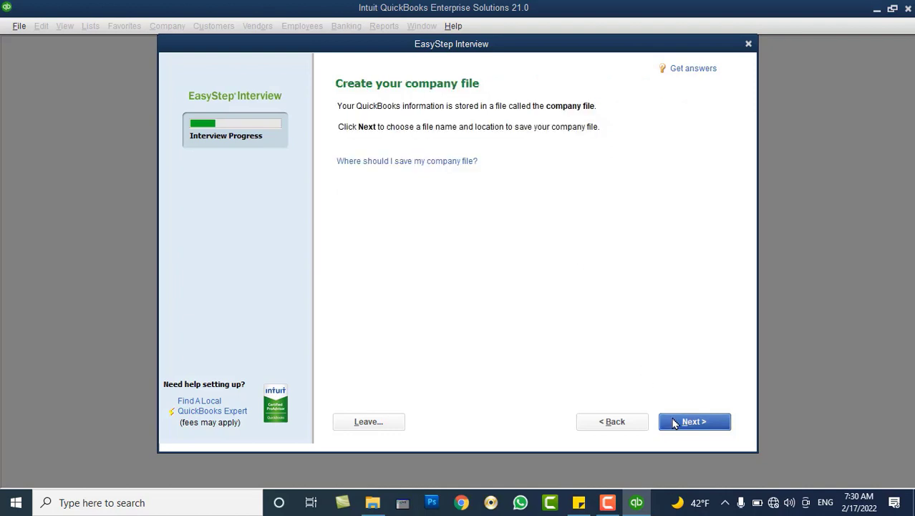
# Move on to the save dialog proposing PowerTech Ltd.QBW as the company file name.
pyautogui.click(674, 423)
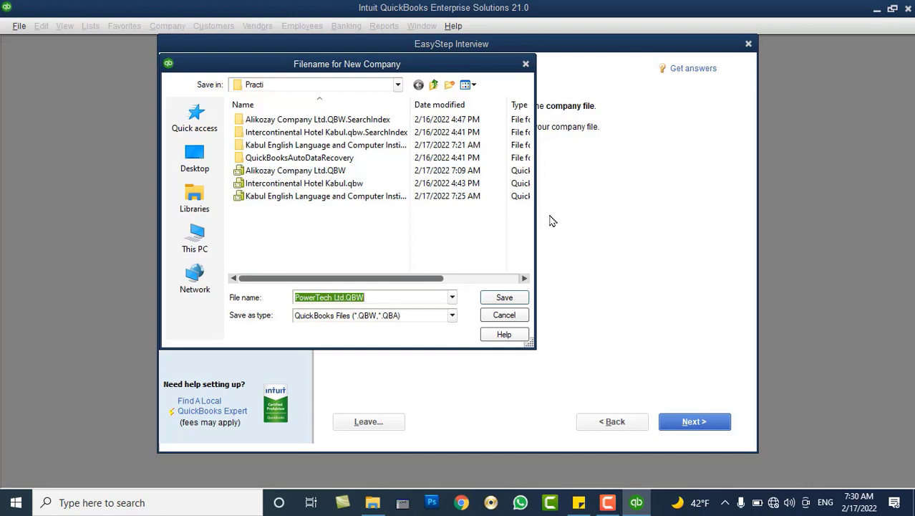
# Save the new company file as PowerTech Ltd.QBW.
pyautogui.click(505, 297)
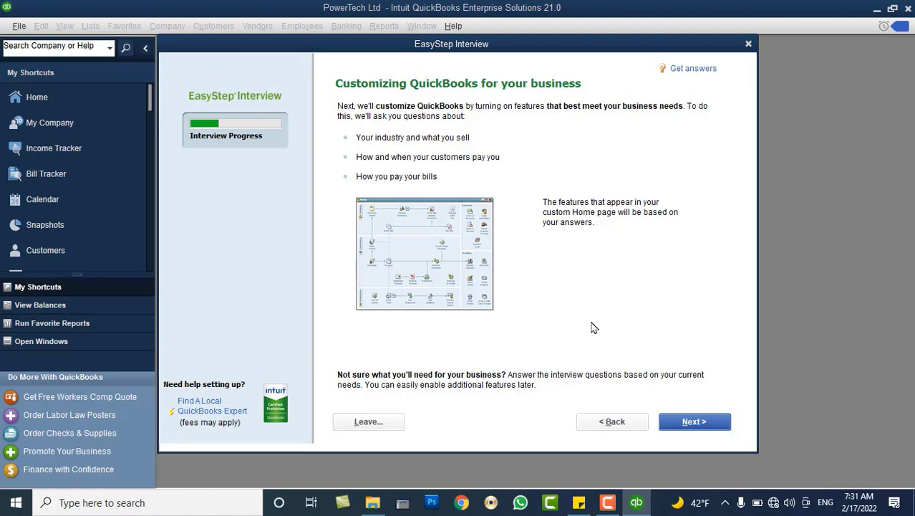
# Continue past the customization overview to the What do you sell? question.
pyautogui.click(677, 421)
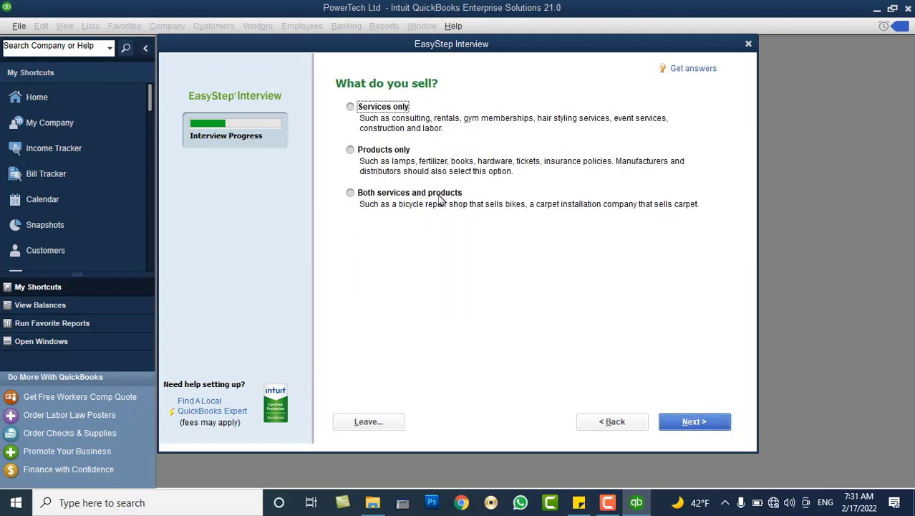
# Answer 'Both services and products' for what the business sells and continue to sales tax.
pyautogui.moveTo(412, 48); pyautogui.dragTo(458, 72)
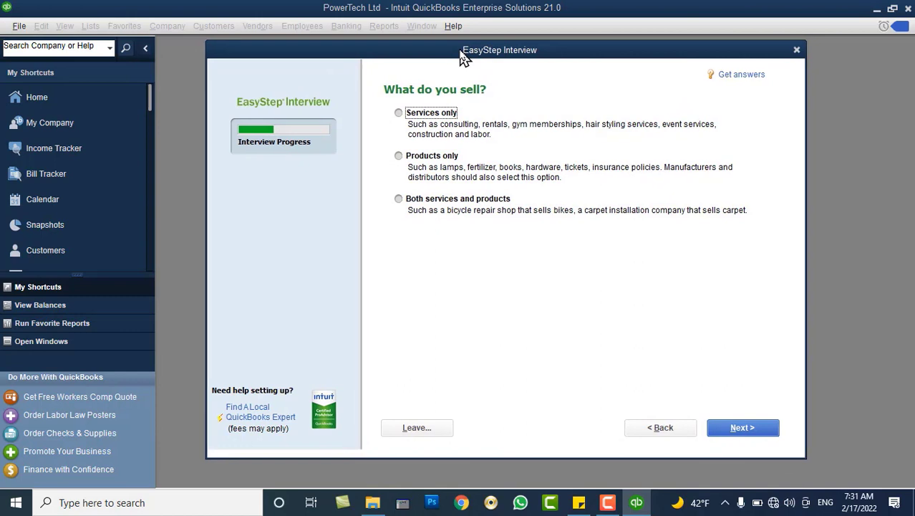
pyautogui.click(433, 115)
pyautogui.click(424, 160)
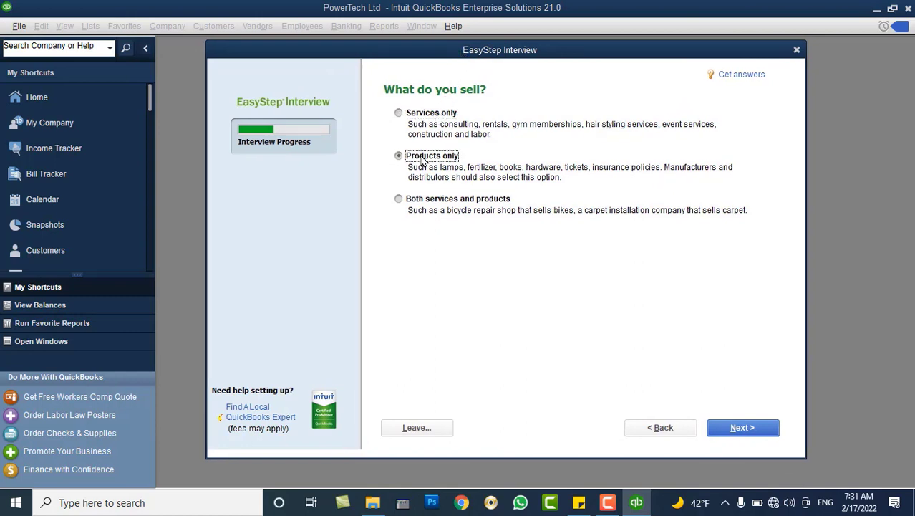
pyautogui.click(425, 117)
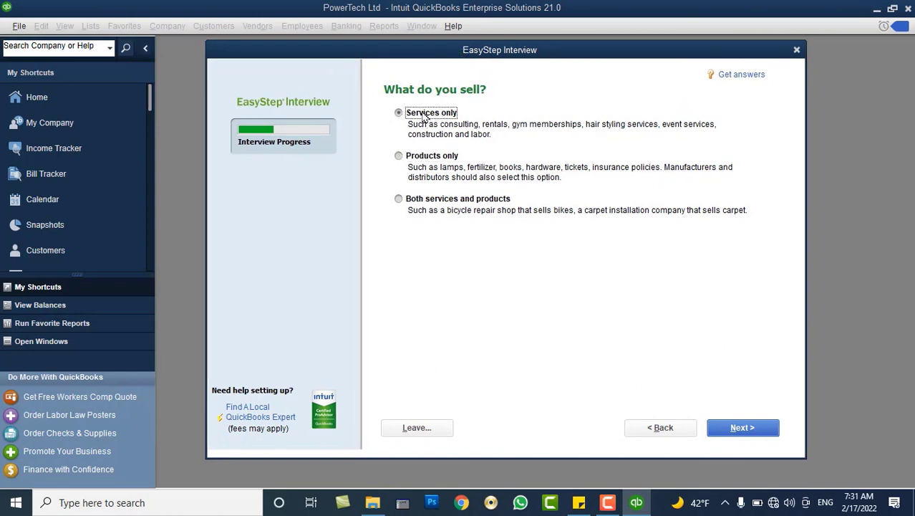
pyautogui.click(419, 163)
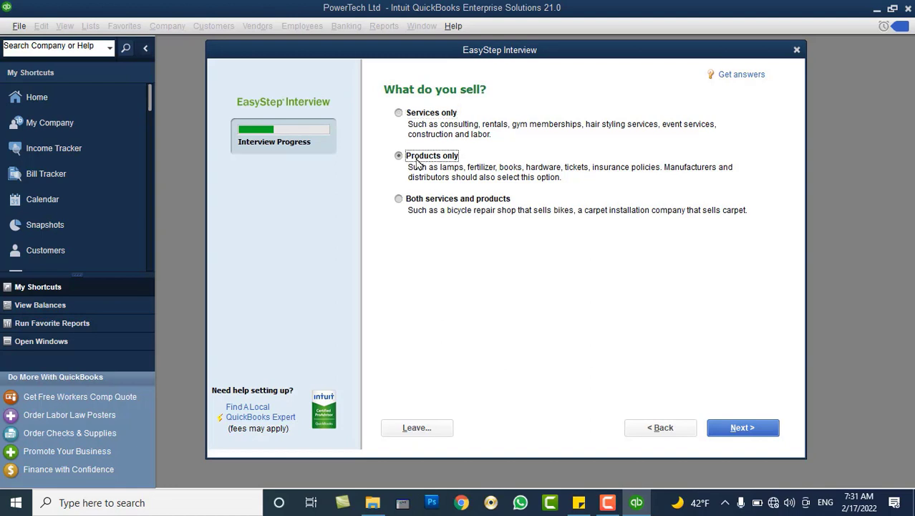
pyautogui.click(429, 205)
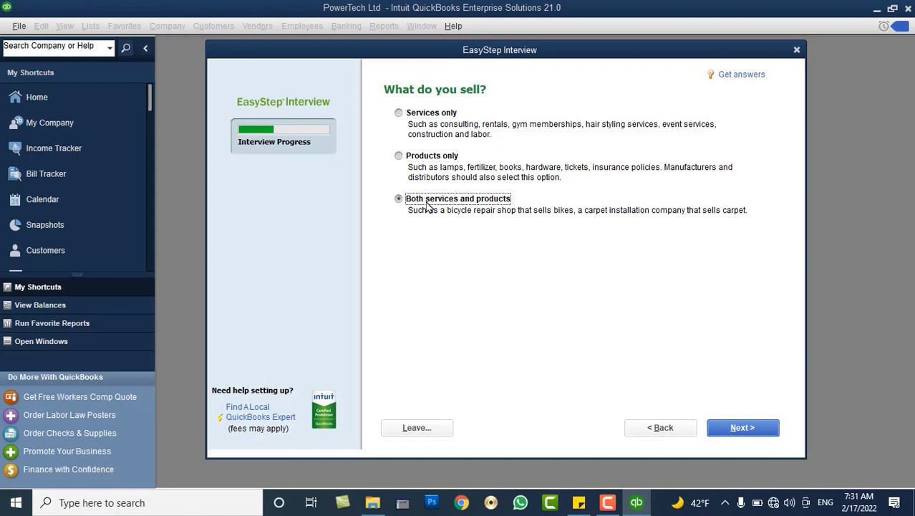
pyautogui.click(434, 116)
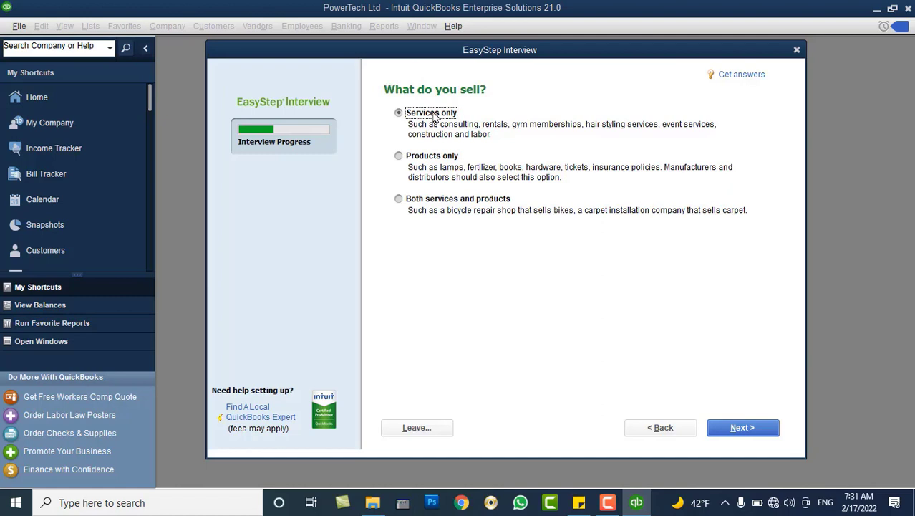
pyautogui.click(419, 197)
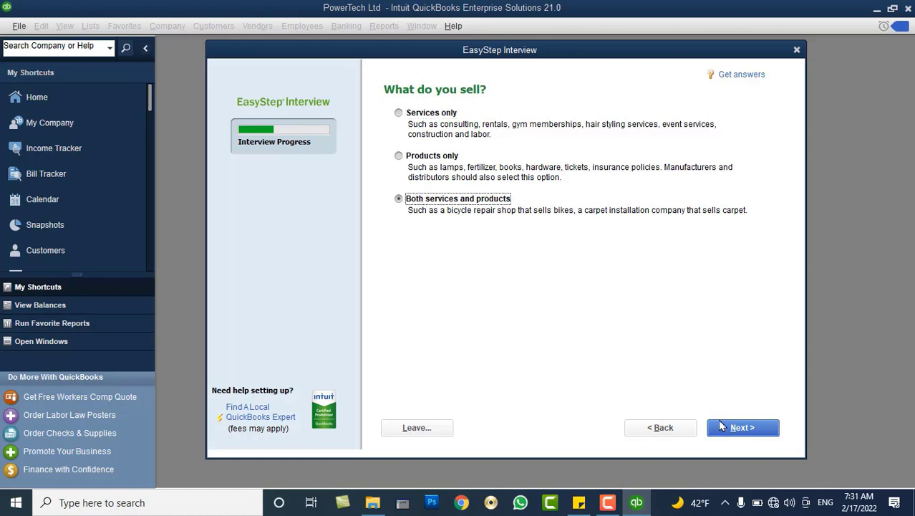
pyautogui.click(727, 427)
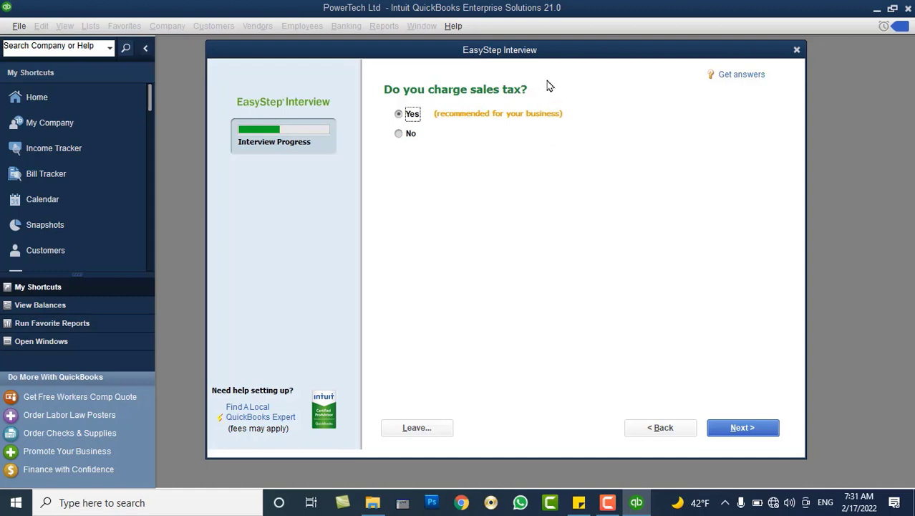
# Keep Yes for charging sales tax and continue to the estimates question.
pyautogui.moveTo(545, 52); pyautogui.dragTo(550, 65)
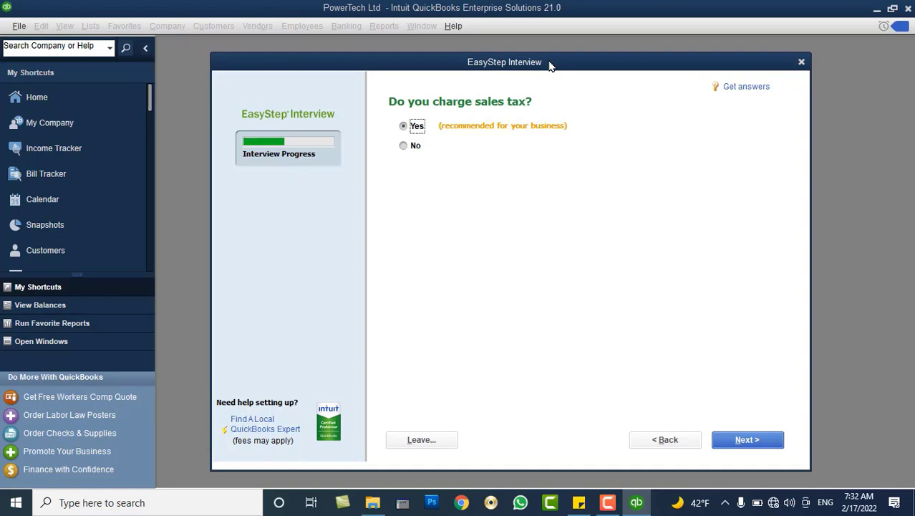
pyautogui.click(749, 444)
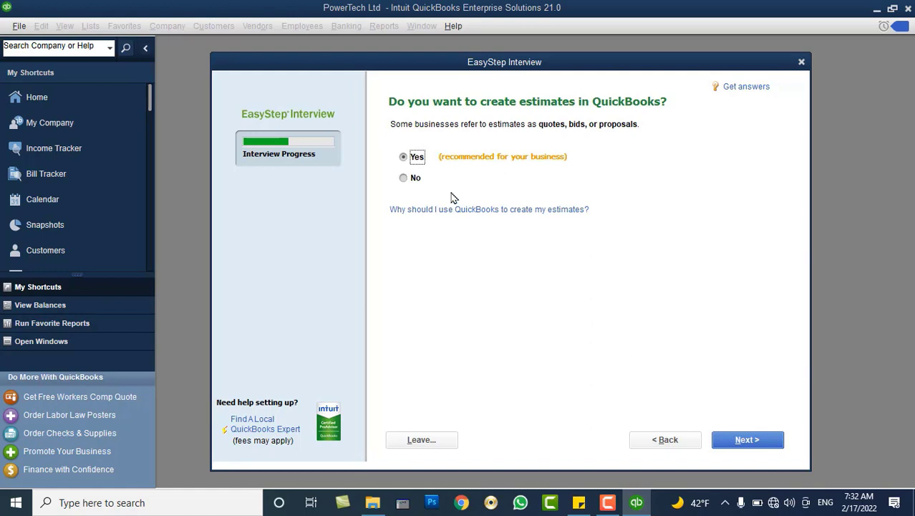
# Answer Yes to creating estimates and continue to the sales order tracking question.
pyautogui.click(415, 180)
pyautogui.click(412, 159)
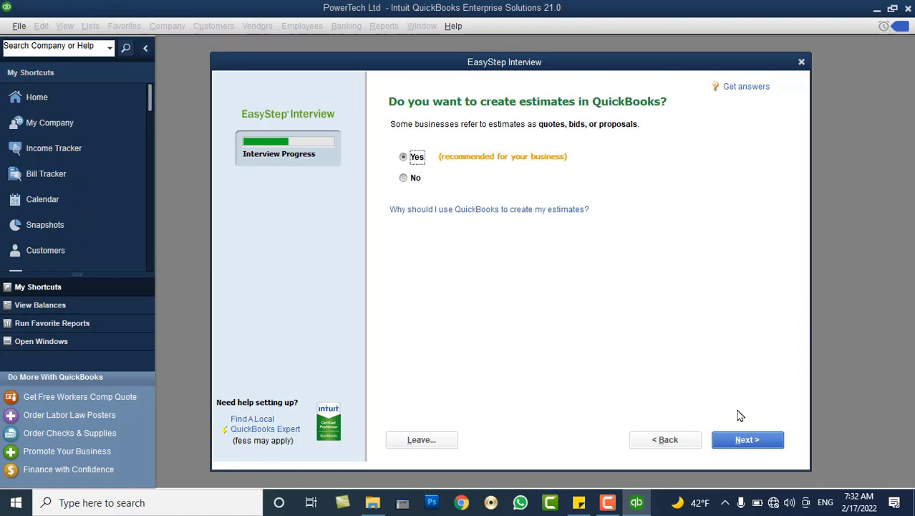
pyautogui.click(740, 440)
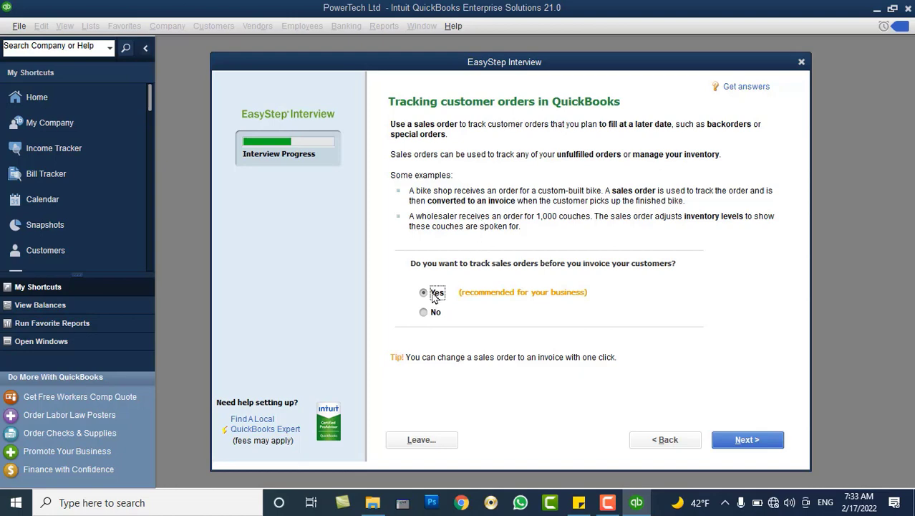
# Keep Yes for both sales order tracking and billing statements.
pyautogui.click(731, 439)
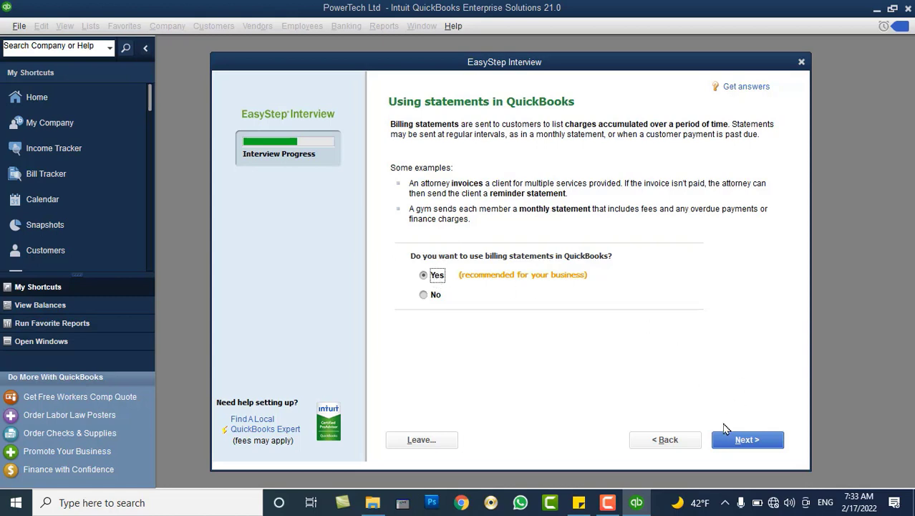
pyautogui.click(738, 439)
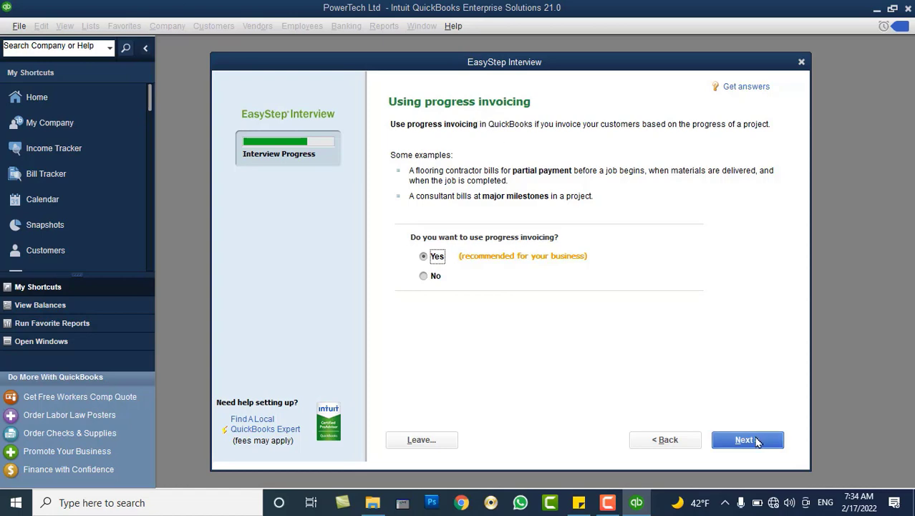
# Skip the progress invoicing and bills questions and answer Yes to tracking inventory.
pyautogui.click(745, 440)
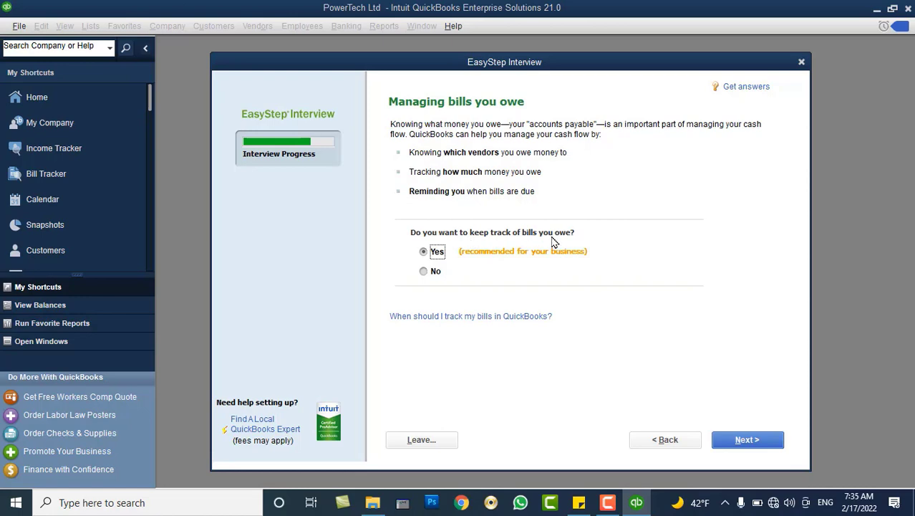
pyautogui.click(729, 439)
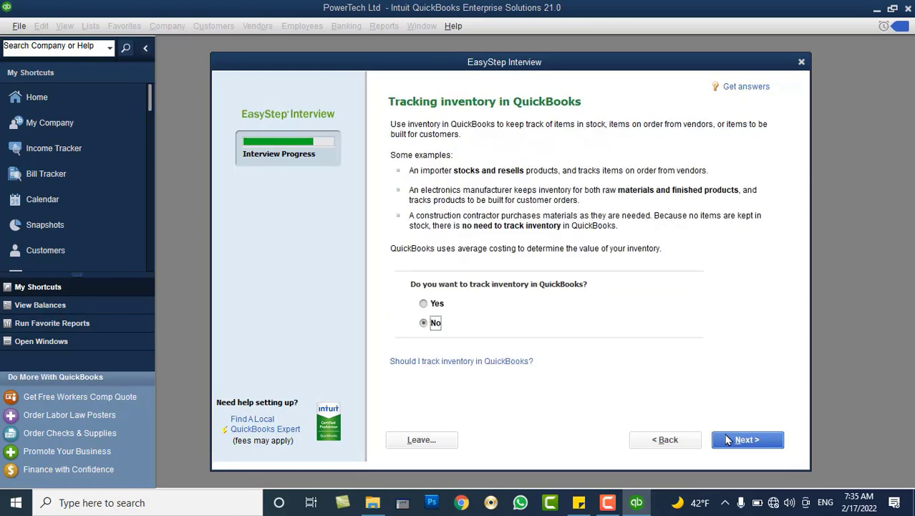
pyautogui.click(435, 304)
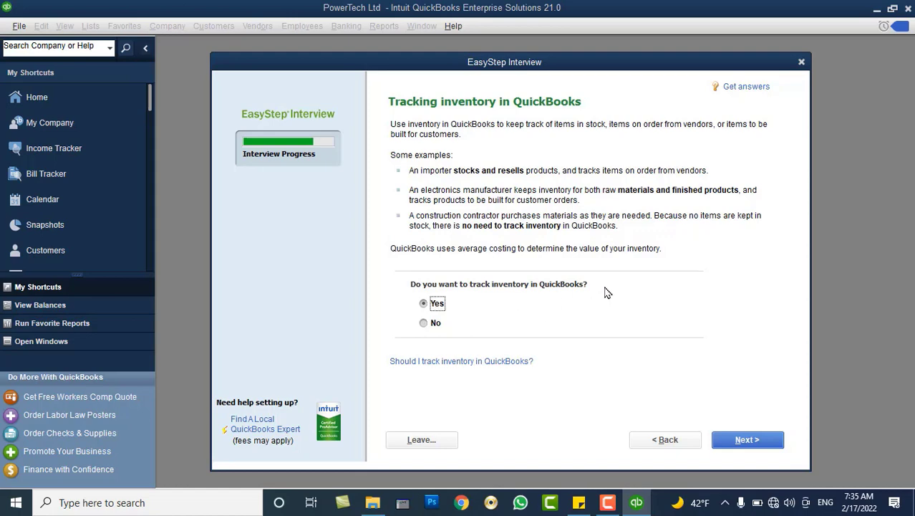
pyautogui.click(742, 439)
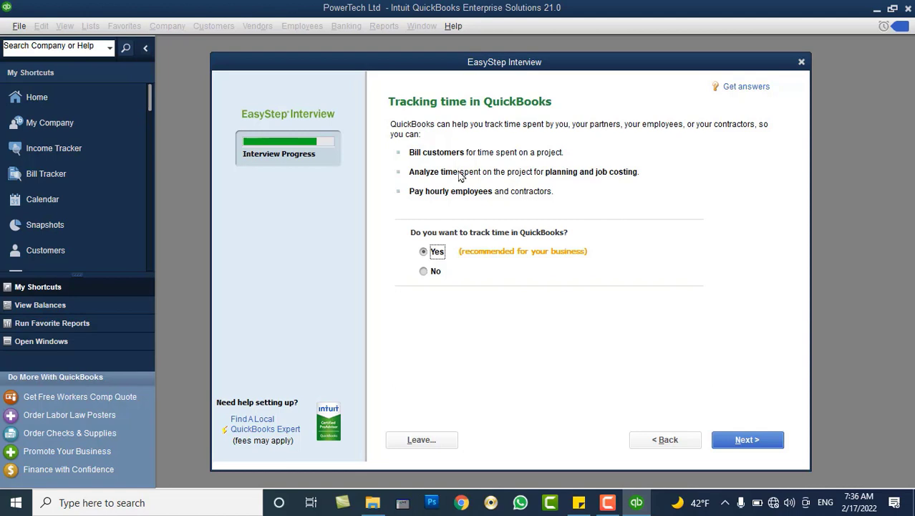
# Answer Yes to having employees, with only W-2 employees checked and no 1099 contractors.
pyautogui.click(727, 443)
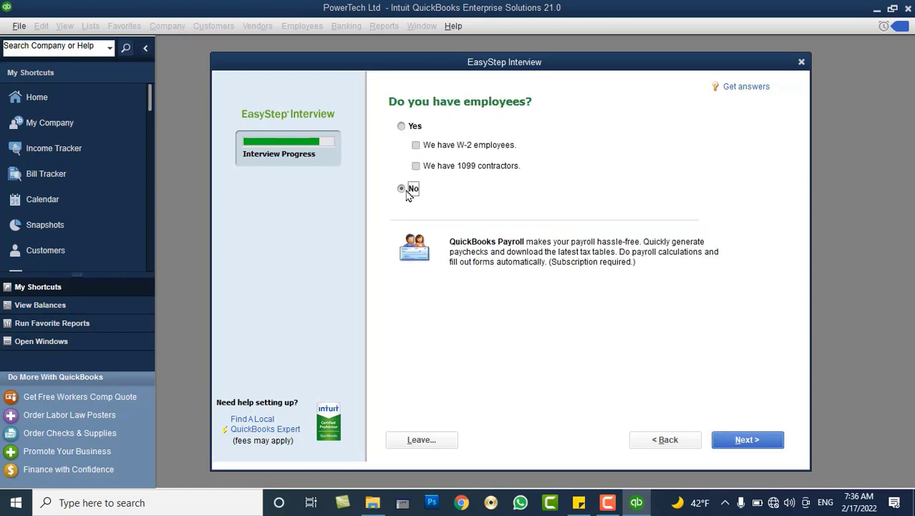
pyautogui.click(401, 127)
pyautogui.click(486, 149)
pyautogui.click(472, 171)
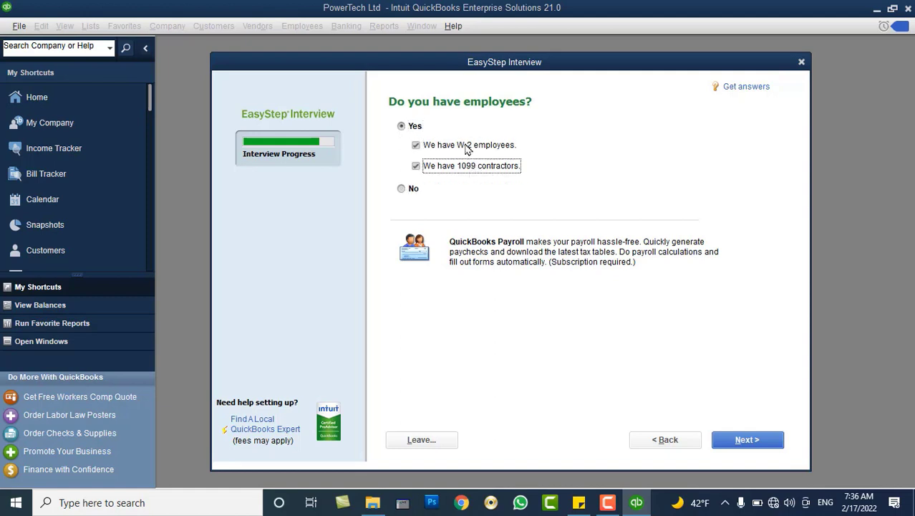
pyautogui.click(466, 148)
pyautogui.click(458, 165)
pyautogui.click(463, 149)
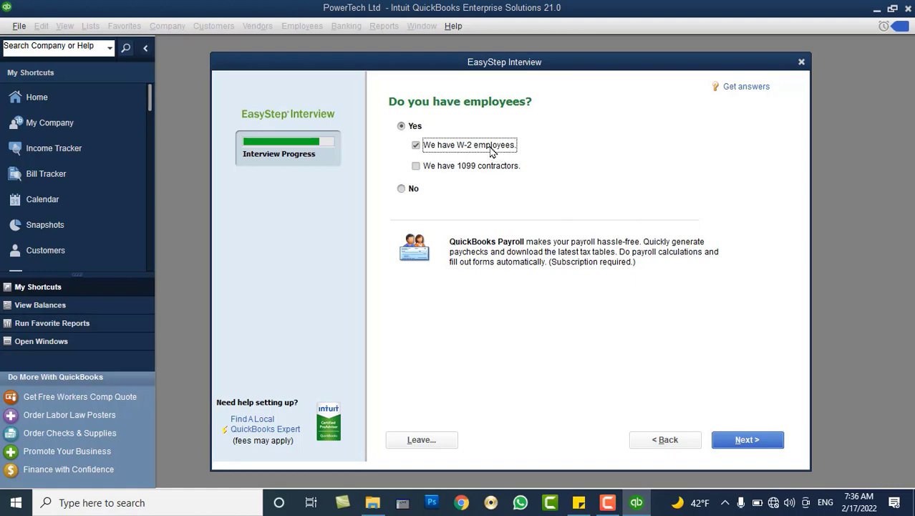
pyautogui.click(410, 188)
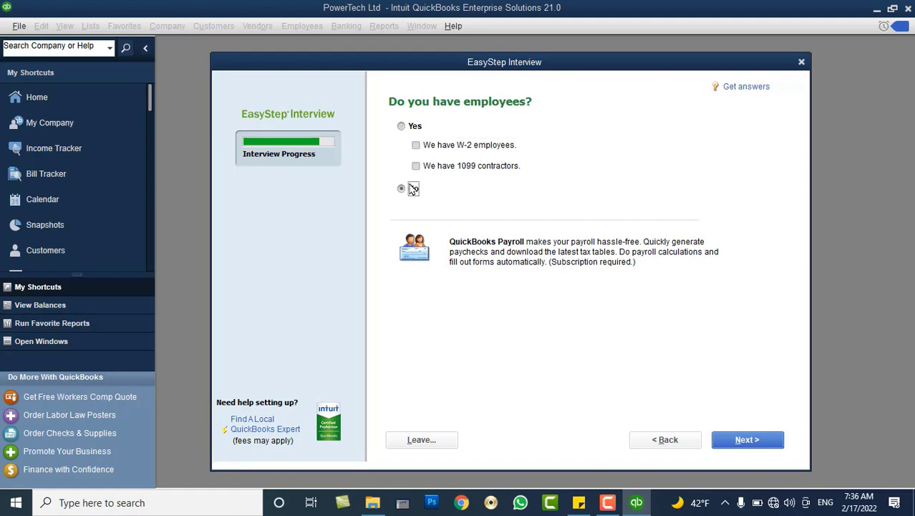
pyautogui.click(411, 127)
pyautogui.click(431, 146)
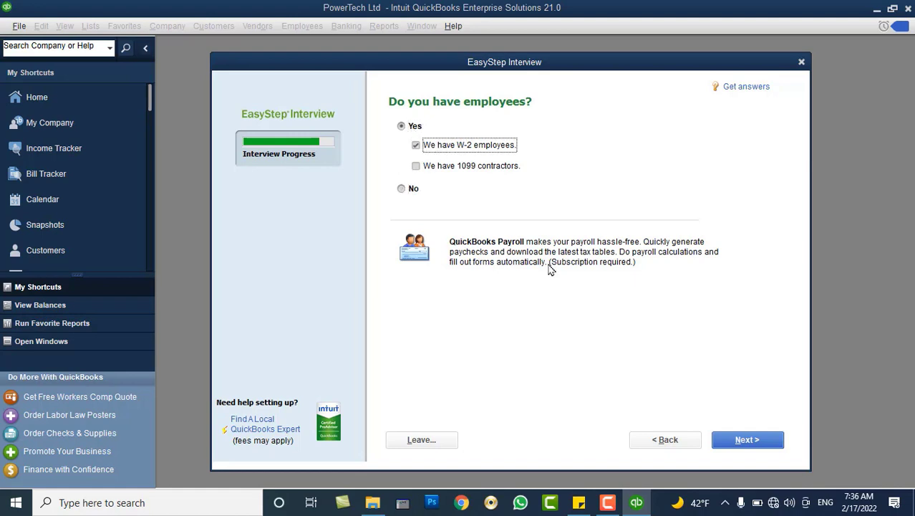
pyautogui.click(749, 441)
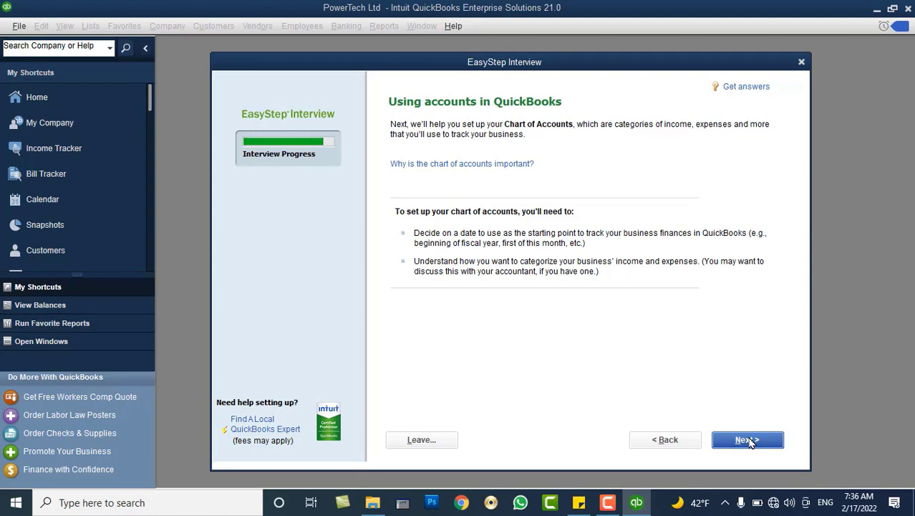
# Reach the start-date page offering Beginning of this fiscal year, 01/01/2022.
pyautogui.click(749, 440)
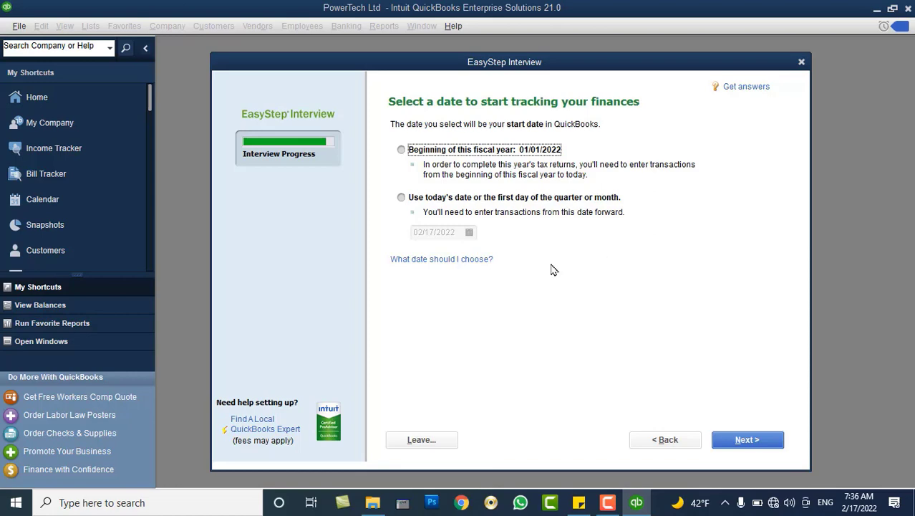
pyautogui.click(660, 441)
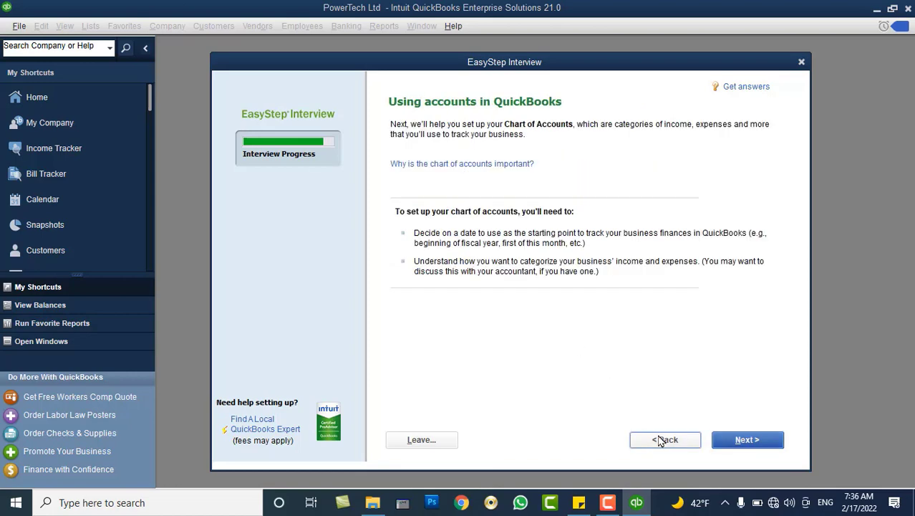
pyautogui.click(661, 440)
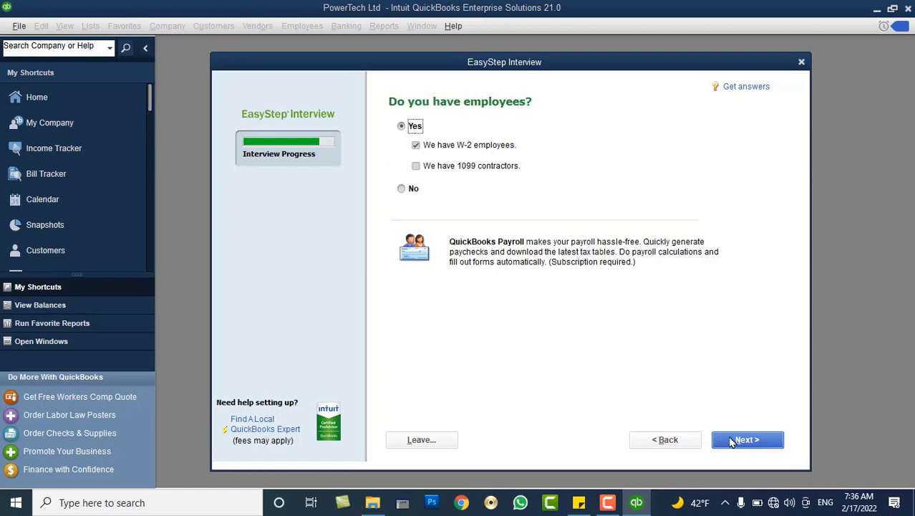
pyautogui.click(730, 442)
pyautogui.click(730, 442)
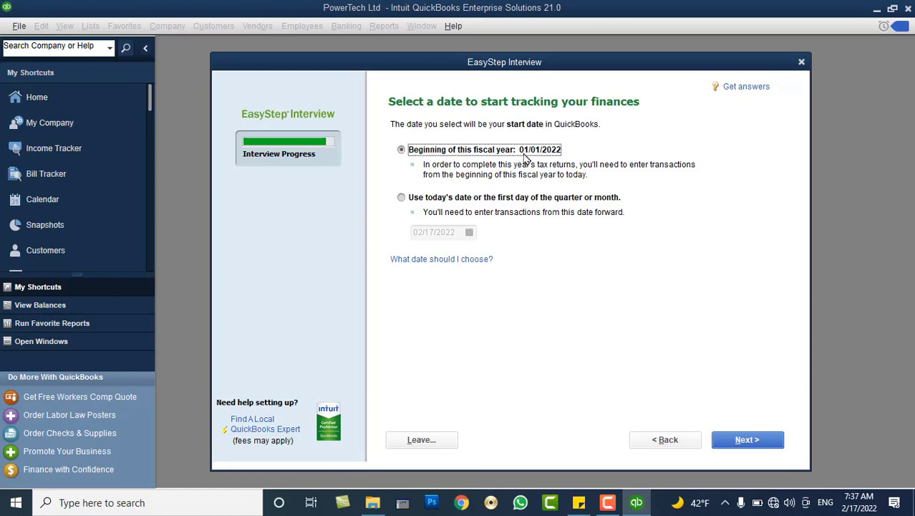
# Step back through the interview to the fiscal year month question.
pyautogui.click(673, 442)
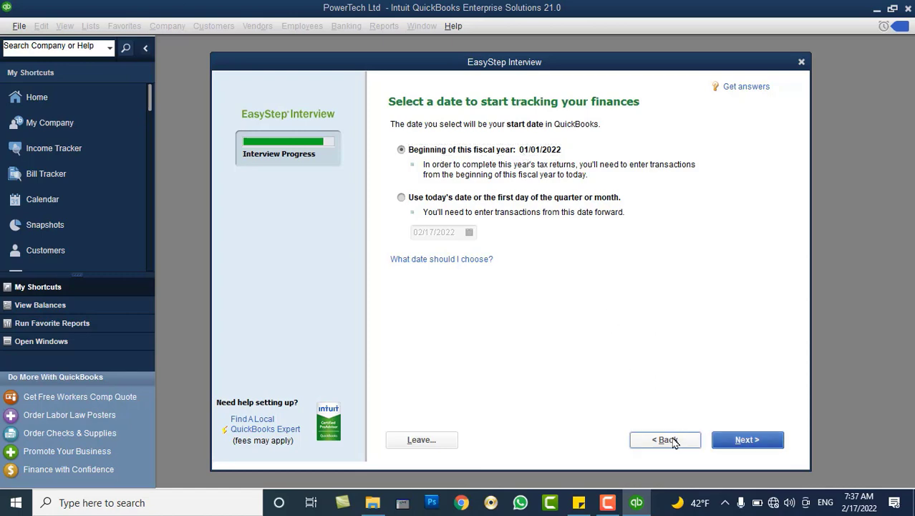
pyautogui.click(674, 441)
pyautogui.click(674, 441)
pyautogui.click(673, 441)
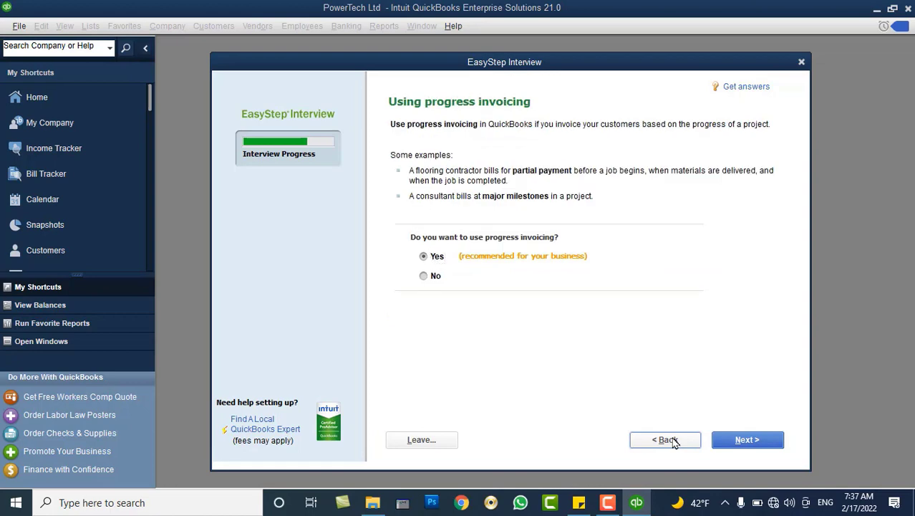
pyautogui.click(674, 441)
pyautogui.click(673, 441)
pyautogui.click(673, 441)
pyautogui.click(674, 441)
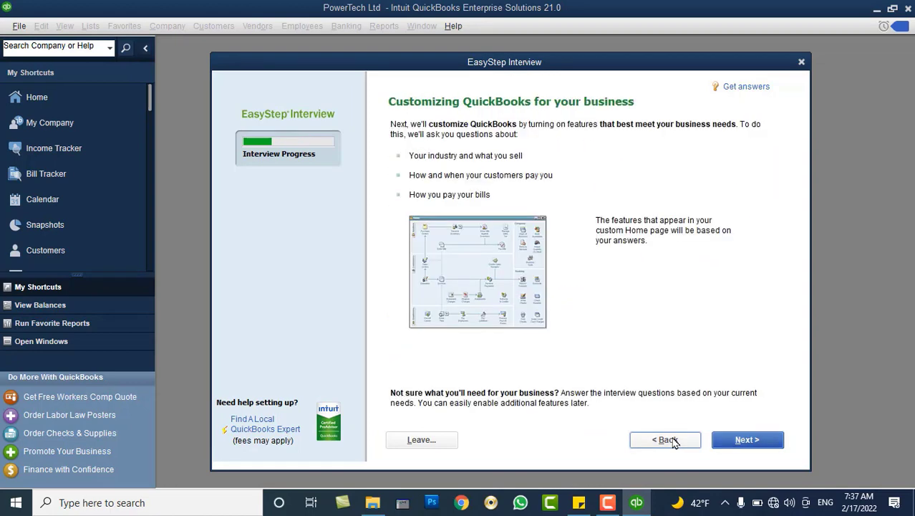
pyautogui.click(674, 442)
pyautogui.click(674, 441)
pyautogui.click(743, 440)
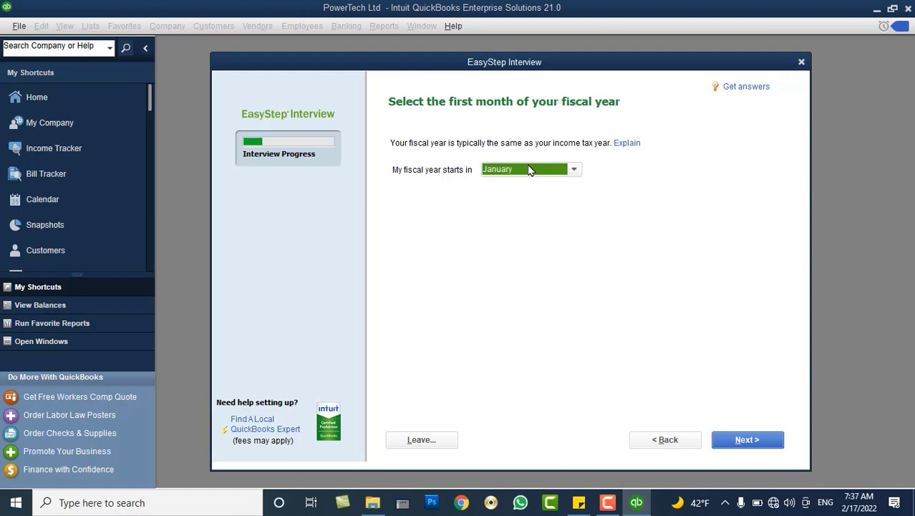
# Set February as the first month of the fiscal year.
pyautogui.click(531, 169)
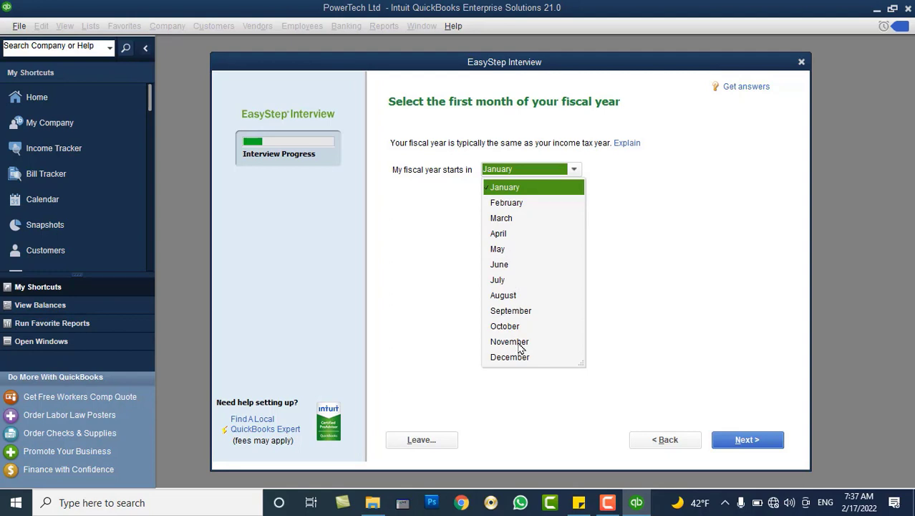
pyautogui.click(512, 204)
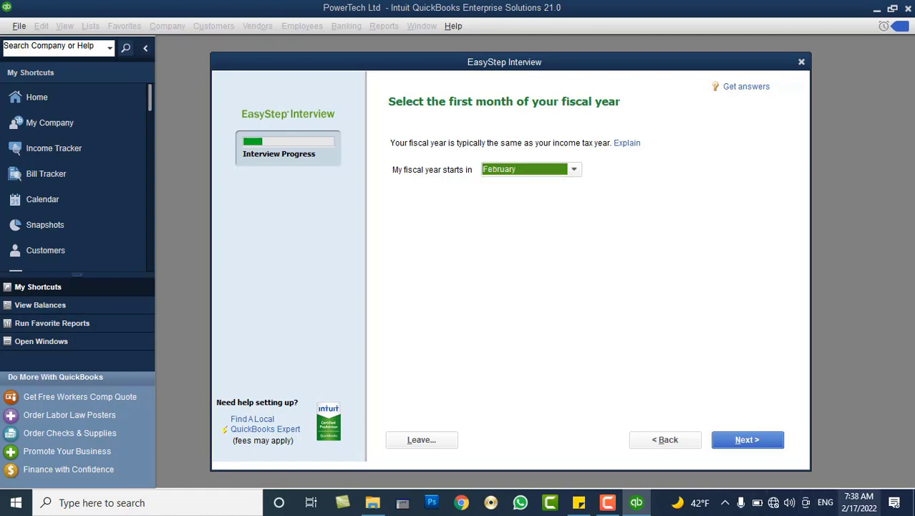
pyautogui.click(765, 440)
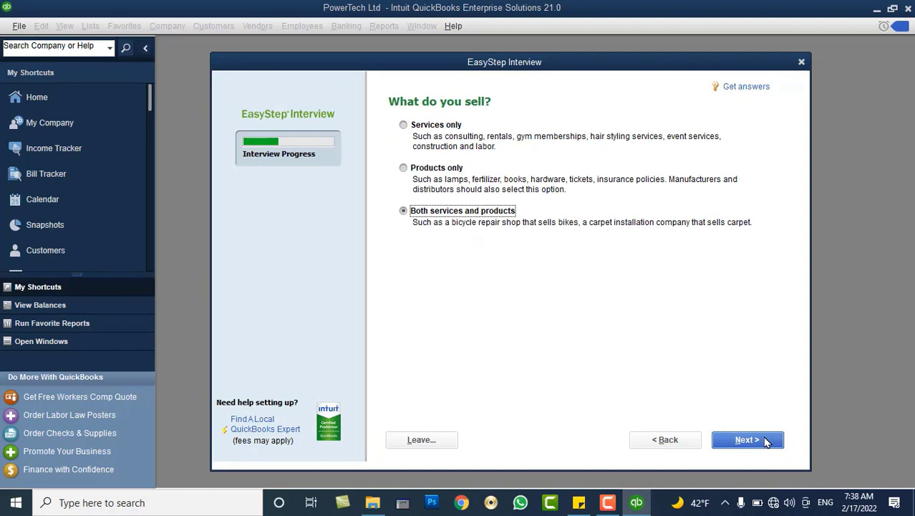
# Advance through the interview pages back to the start-date question.
pyautogui.click(765, 440)
pyautogui.click(765, 440)
pyautogui.click(765, 441)
pyautogui.click(765, 440)
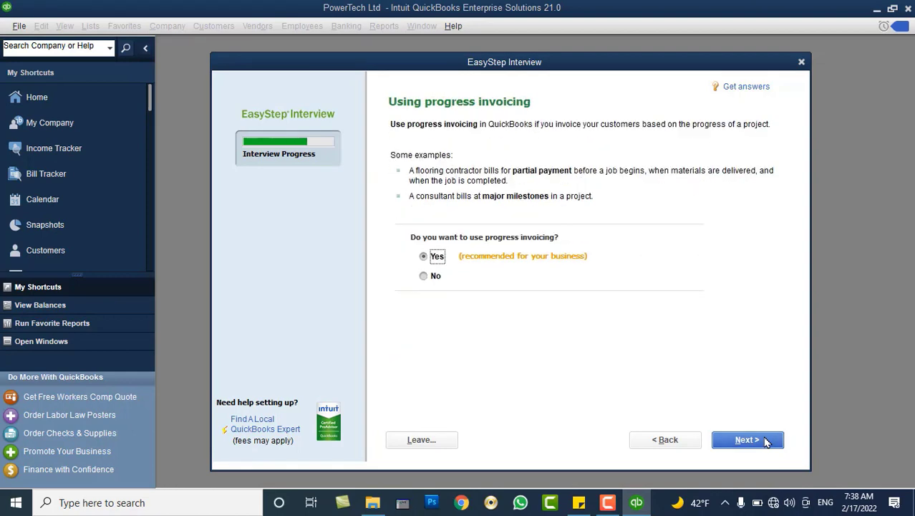
pyautogui.click(765, 440)
pyautogui.click(765, 441)
pyautogui.click(765, 441)
pyautogui.click(765, 441)
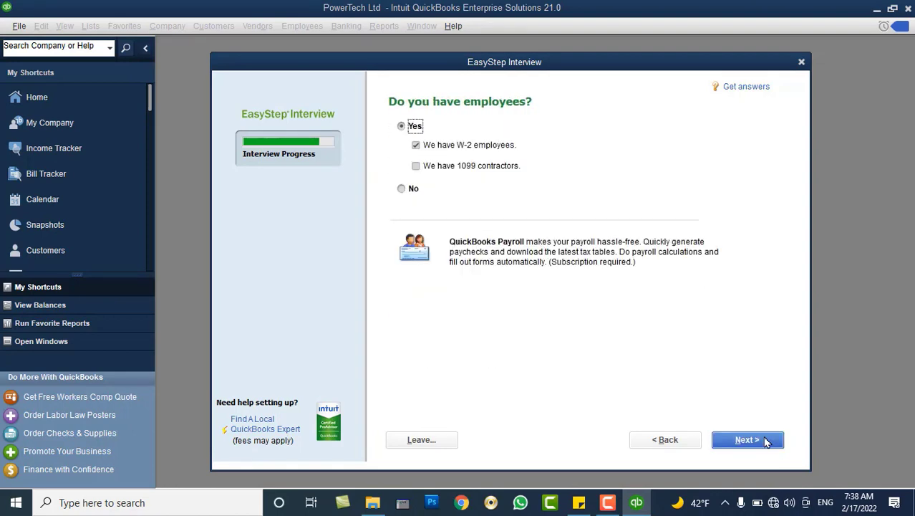
pyautogui.click(765, 441)
pyautogui.click(765, 440)
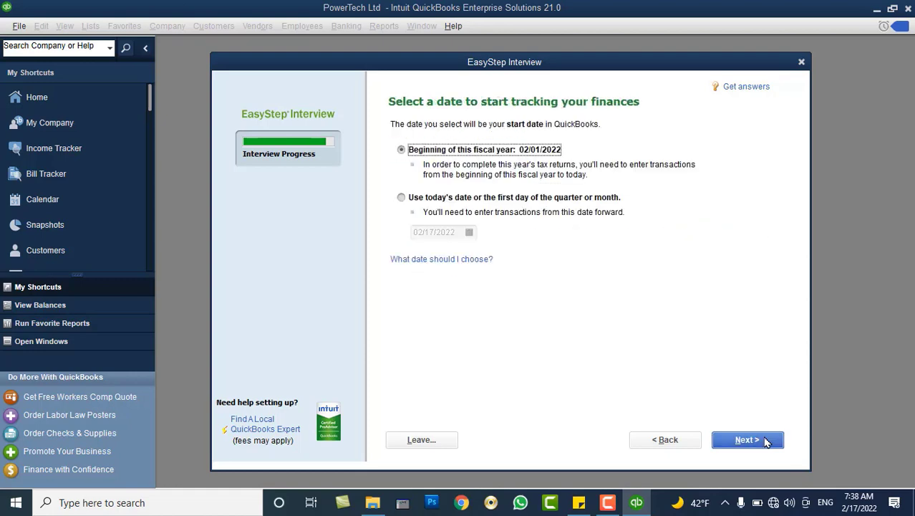
pyautogui.click(686, 440)
pyautogui.click(685, 440)
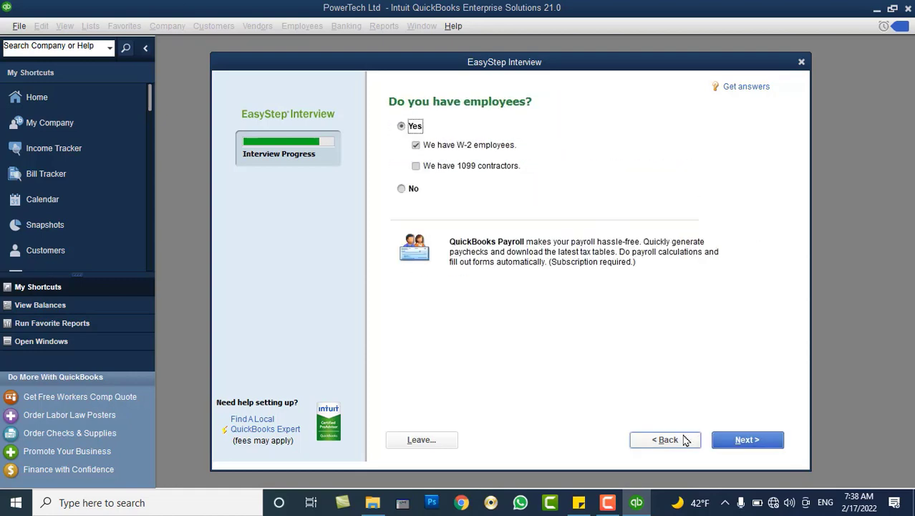
pyautogui.click(684, 441)
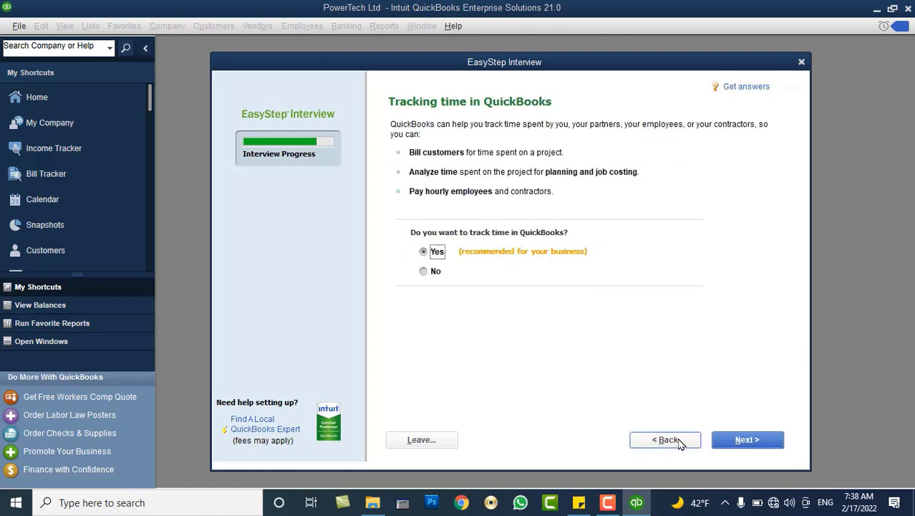
pyautogui.click(667, 440)
pyautogui.click(741, 441)
pyautogui.click(747, 439)
pyautogui.click(747, 440)
pyautogui.click(747, 439)
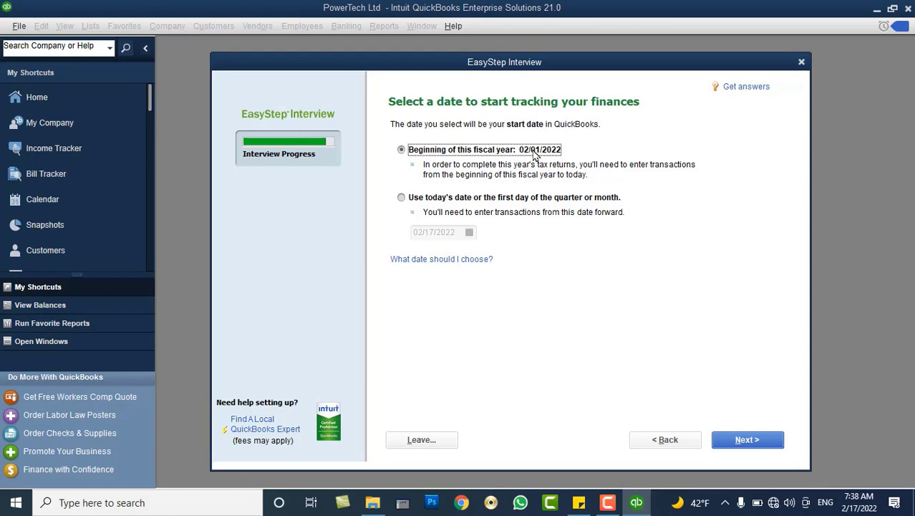
# Set the start date to the beginning of the fiscal year, 02/01/2022.
pyautogui.click(499, 201)
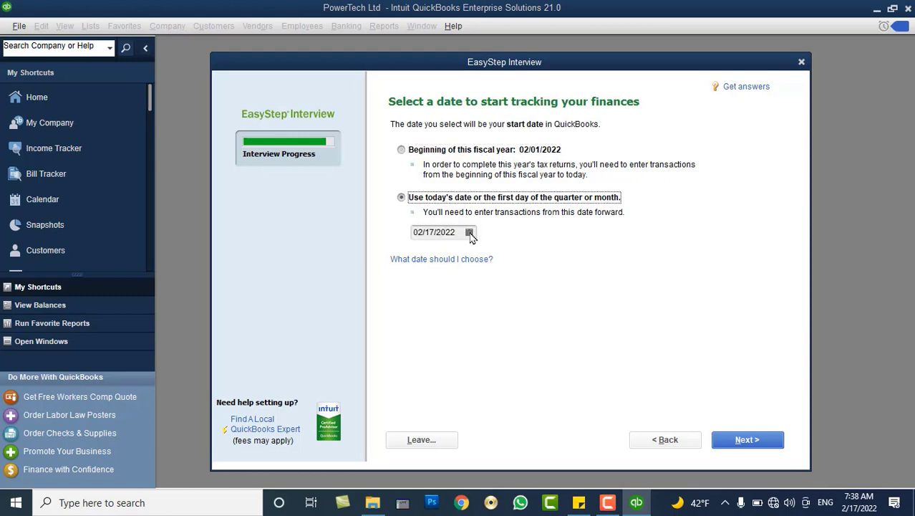
pyautogui.click(450, 153)
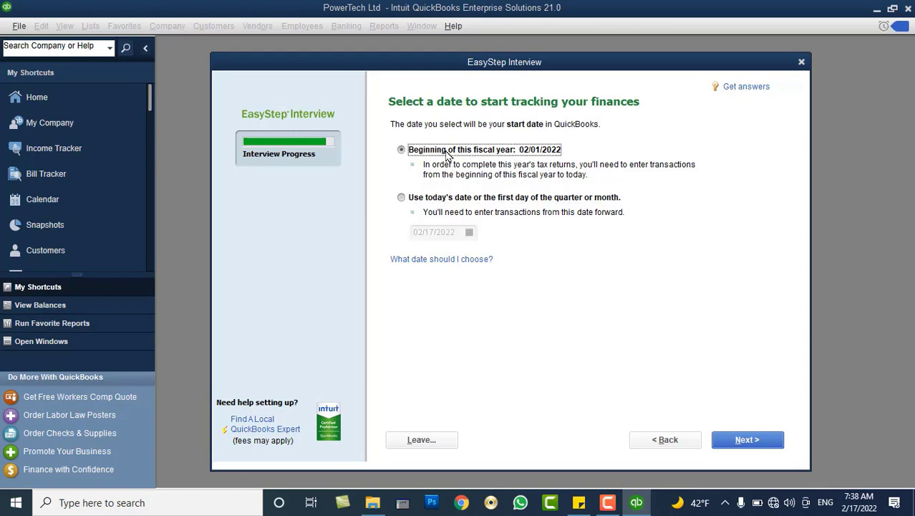
pyautogui.click(714, 439)
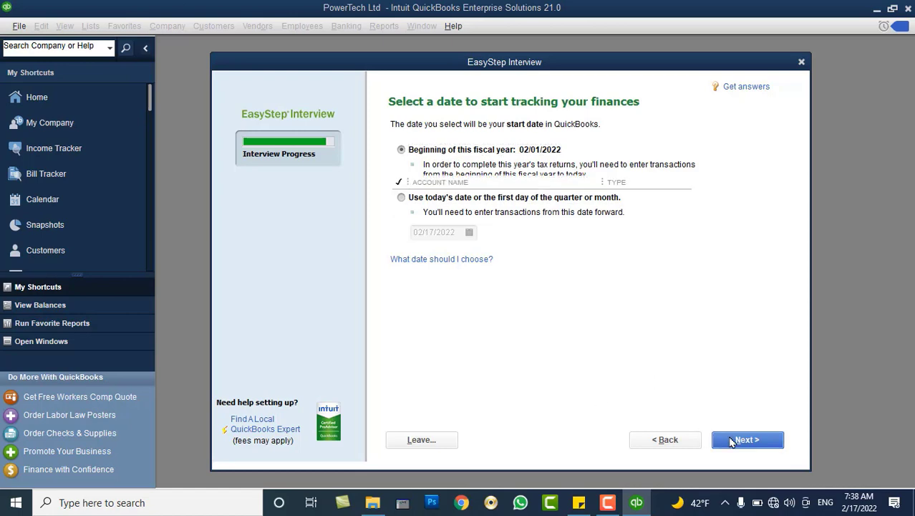
pyautogui.moveTo(695, 210)
pyautogui.mouseDown()
pyautogui.moveTo(696, 331)
pyautogui.moveTo(704, 204)
pyautogui.mouseUp()
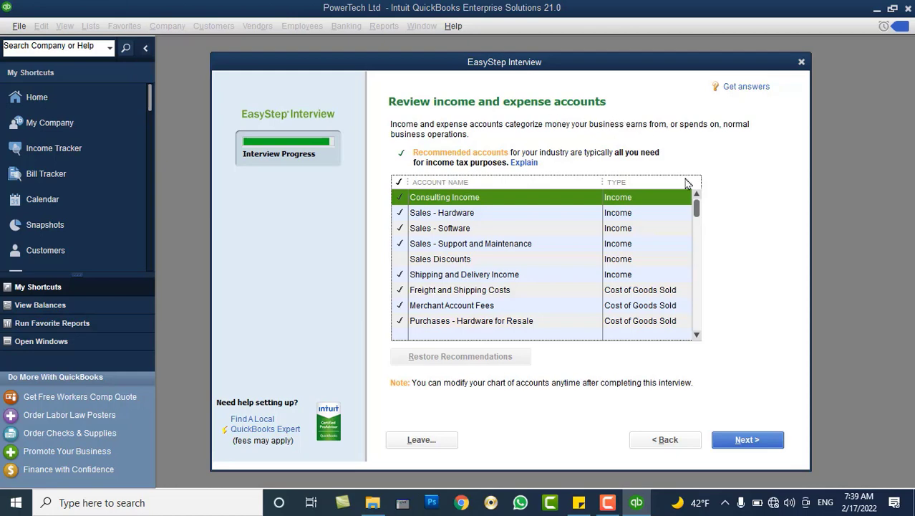
# Uncheck Consulting Income and Shipping and Delivery Income in the account review.
pyautogui.moveTo(698, 212)
pyautogui.mouseDown()
pyautogui.moveTo(695, 321)
pyautogui.moveTo(694, 221)
pyautogui.moveTo(707, 198)
pyautogui.mouseUp()
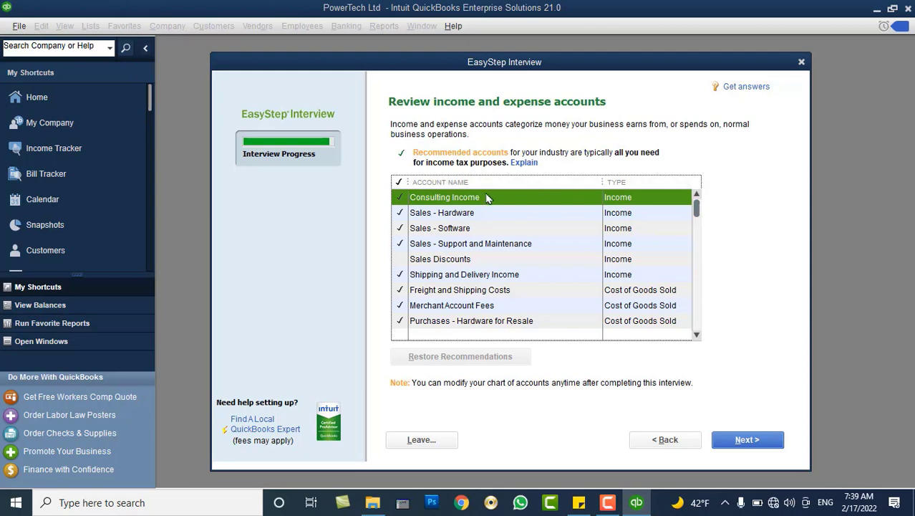
pyautogui.click(401, 199)
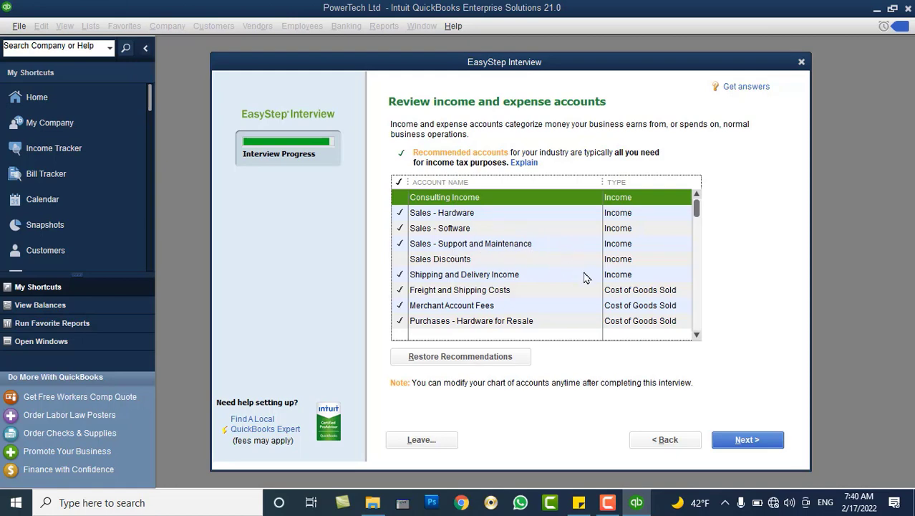
pyautogui.click(487, 278)
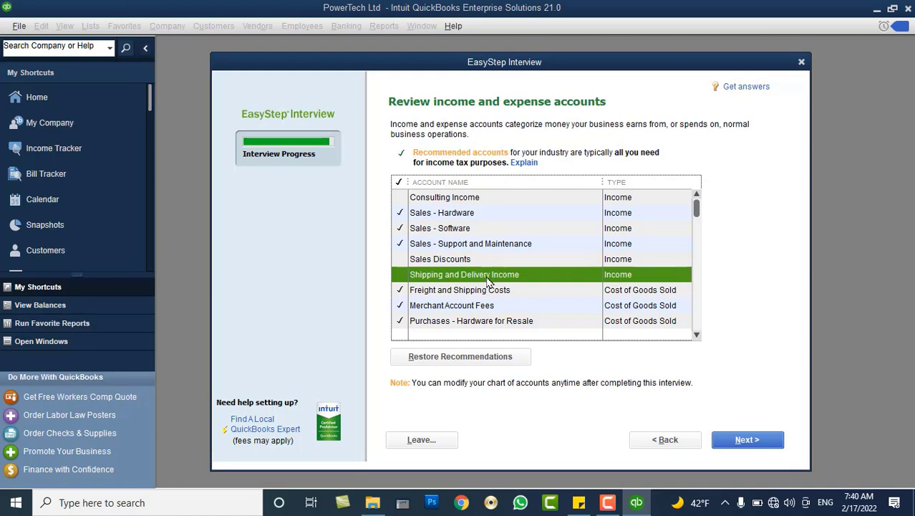
pyautogui.click(697, 335)
pyautogui.click(697, 335)
pyautogui.click(697, 335)
pyautogui.click(697, 335)
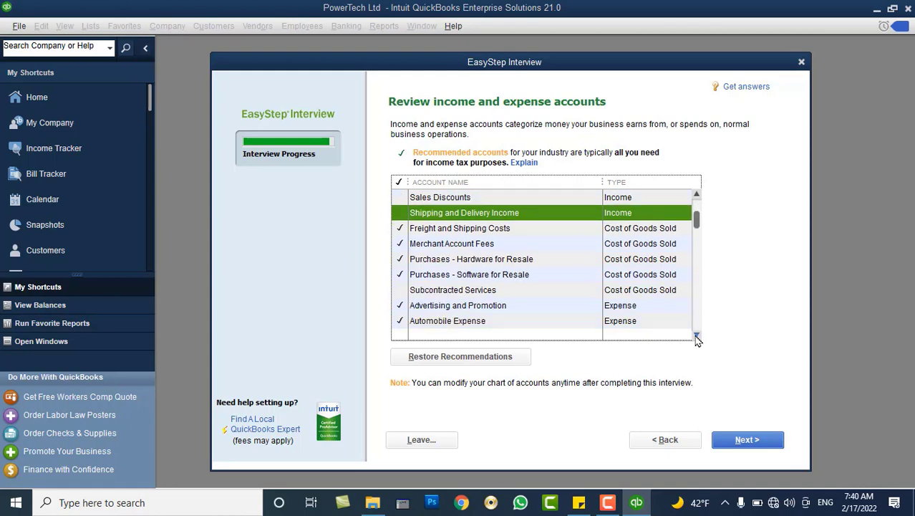
pyautogui.click(697, 335)
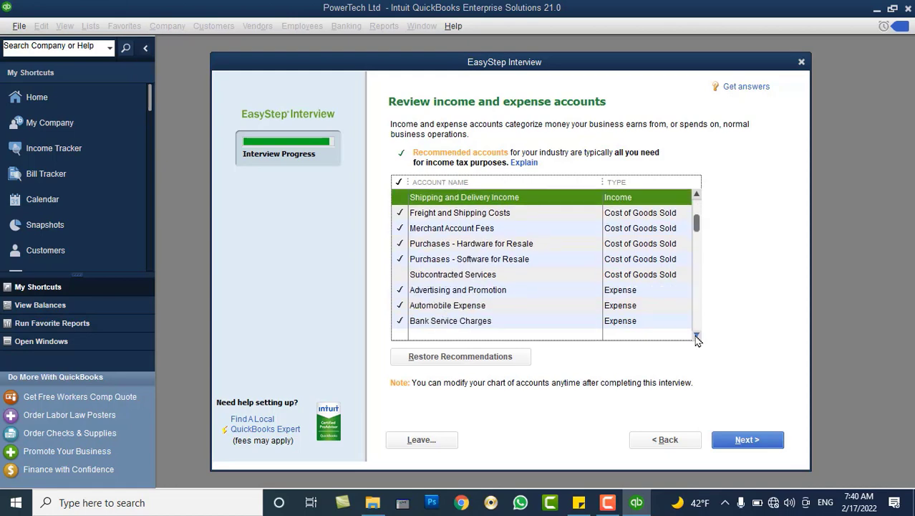
pyautogui.doubleClick(697, 336)
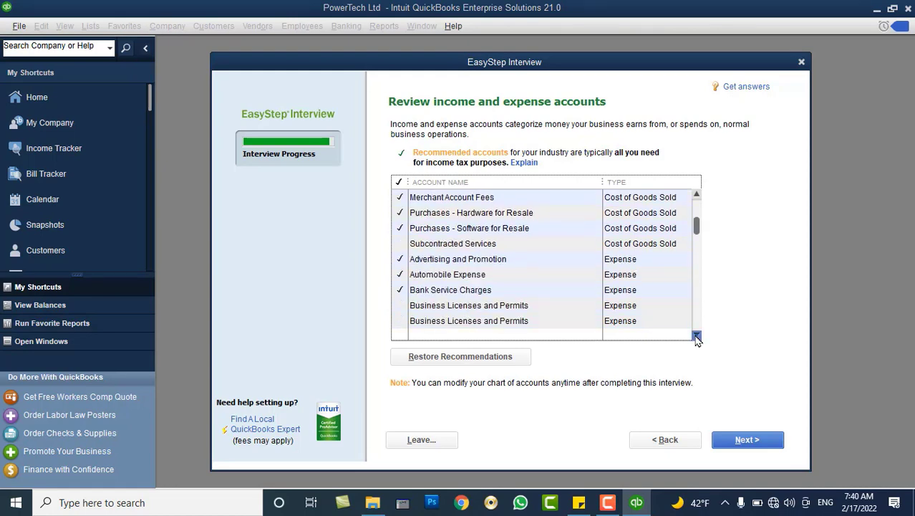
# Uncheck Bank Service Charges, check Business Licenses and Permits, and finish the interview.
pyautogui.click(403, 291)
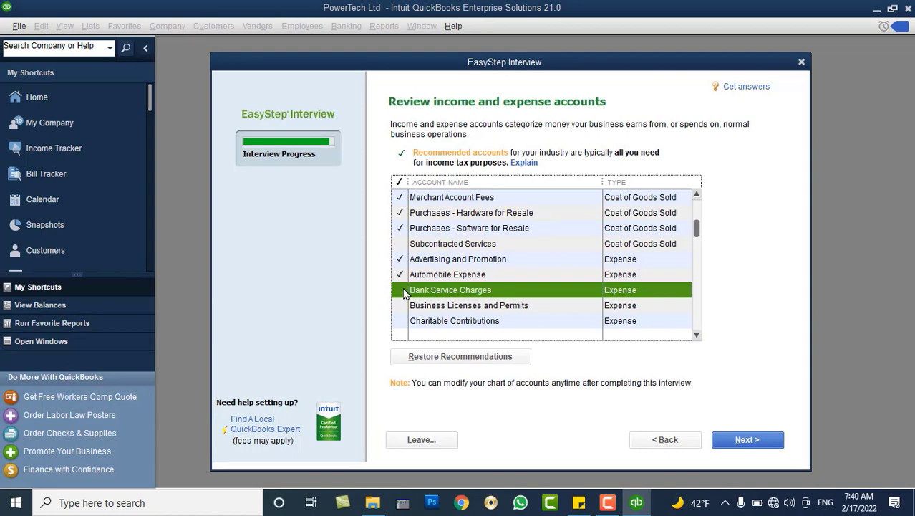
pyautogui.click(697, 335)
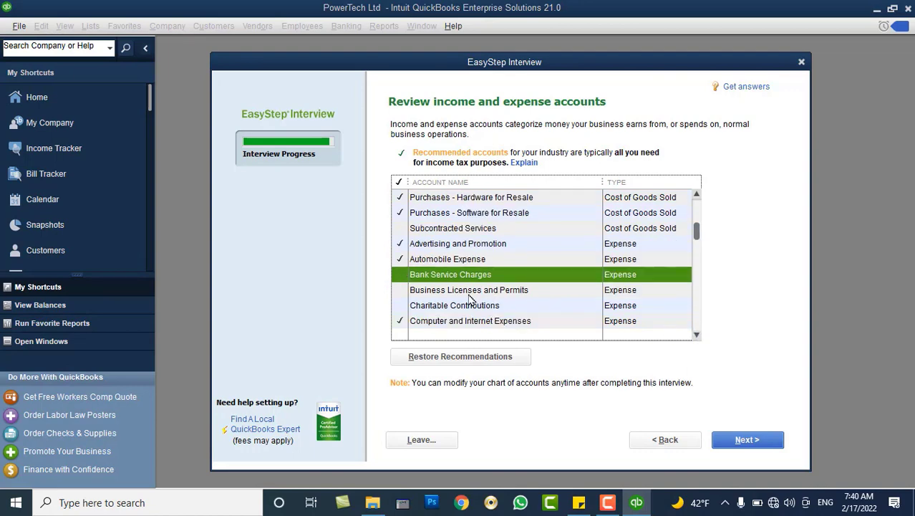
pyautogui.click(401, 291)
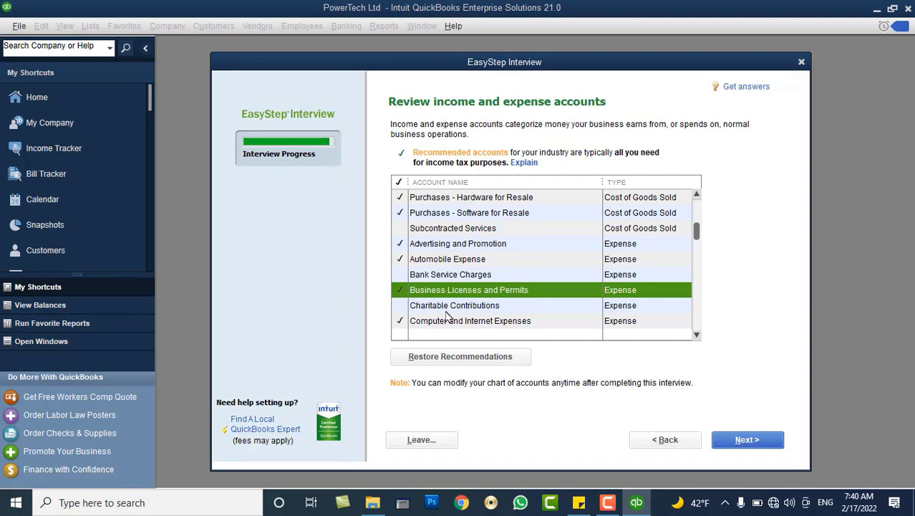
pyautogui.click(400, 322)
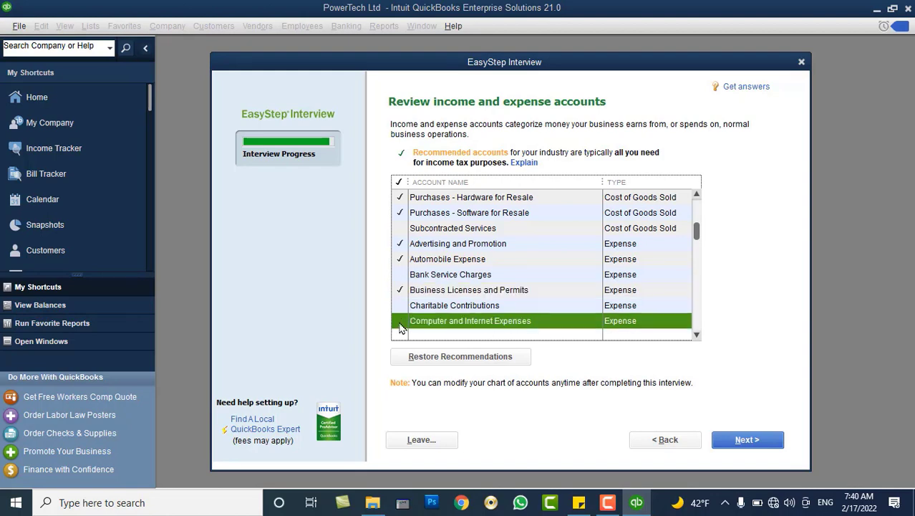
pyautogui.click(740, 441)
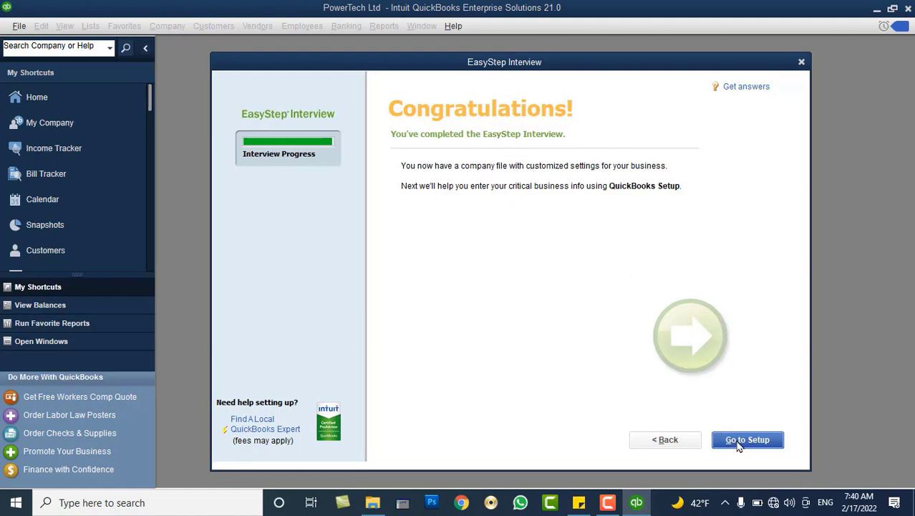
# Go to setup and choose Start Working to open the new company file.
pyautogui.click(744, 440)
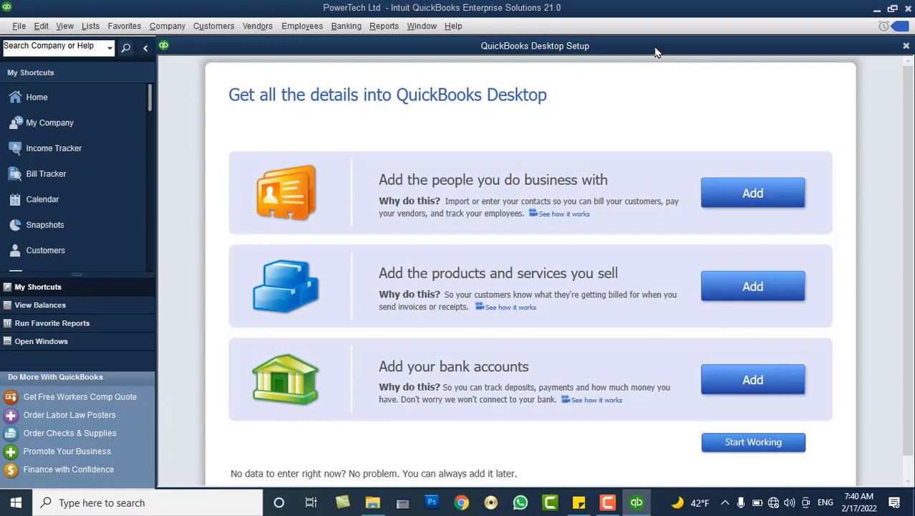
pyautogui.moveTo(655, 48); pyautogui.dragTo(659, 62)
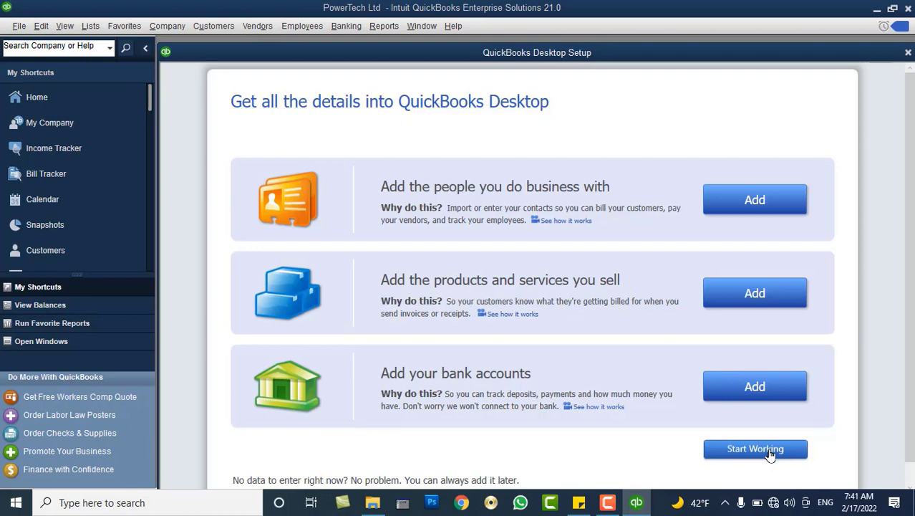
pyautogui.click(769, 454)
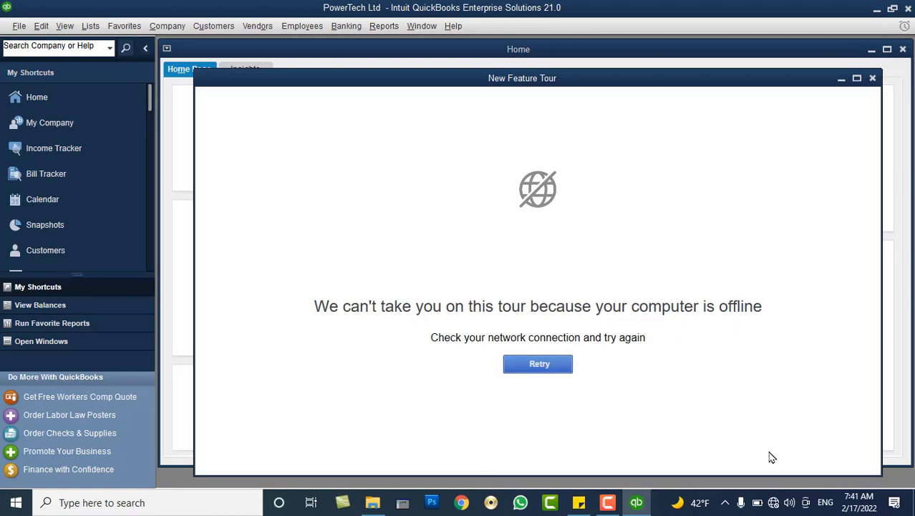
# Dismiss the offline New Feature Tour notice and browse the Vendors and Customers menus.
pyautogui.click(873, 78)
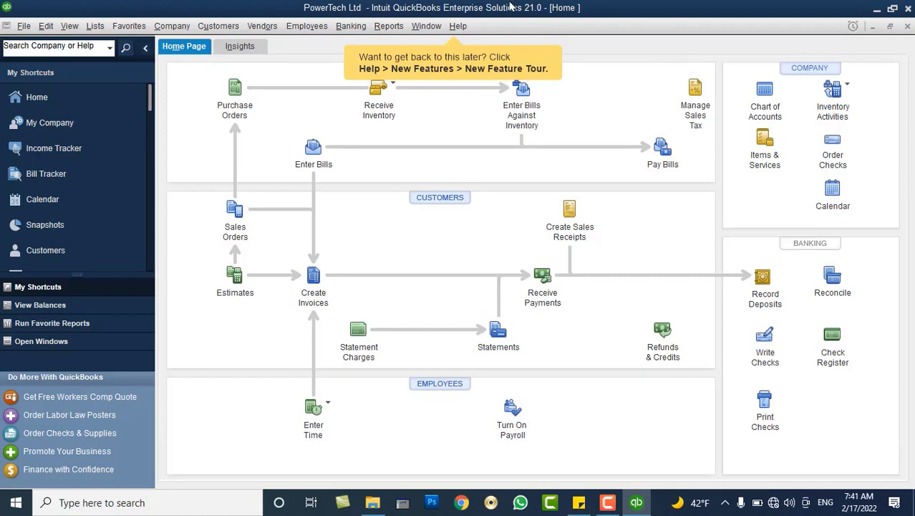
pyautogui.click(252, 26)
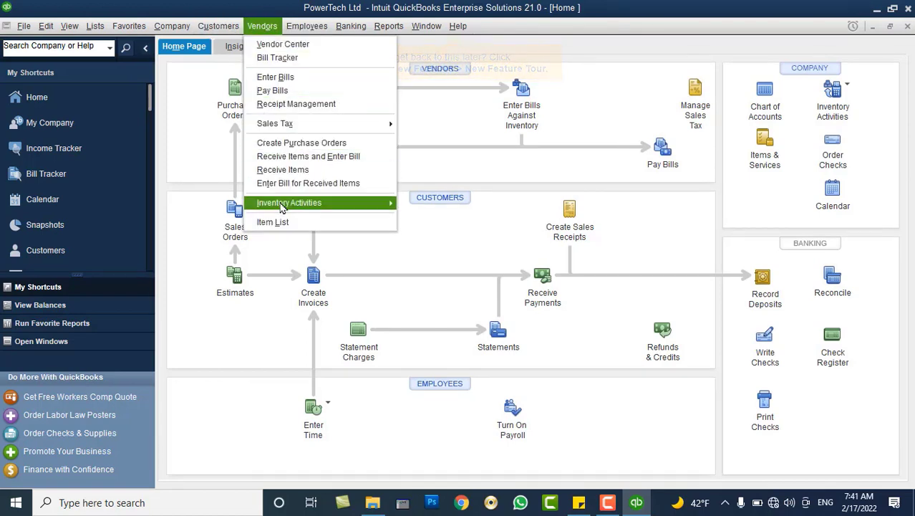
pyautogui.moveTo(283, 213)
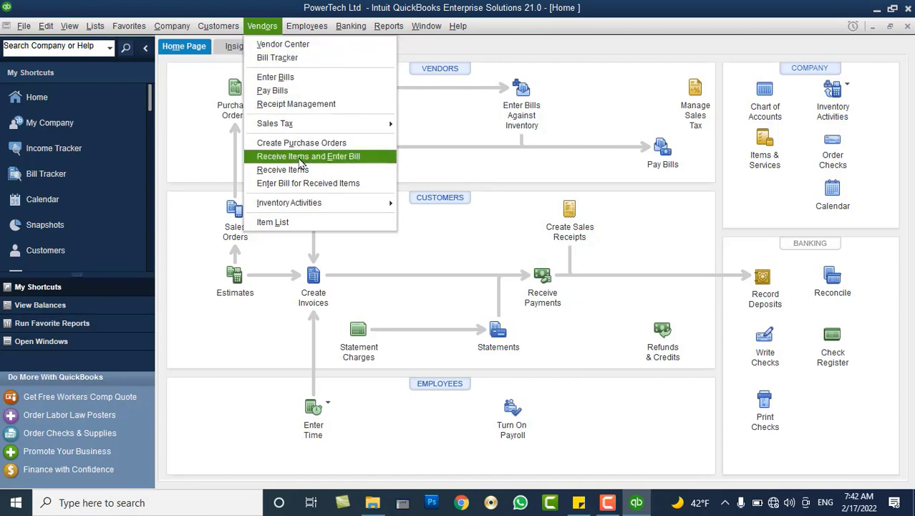
pyautogui.moveTo(320, 203)
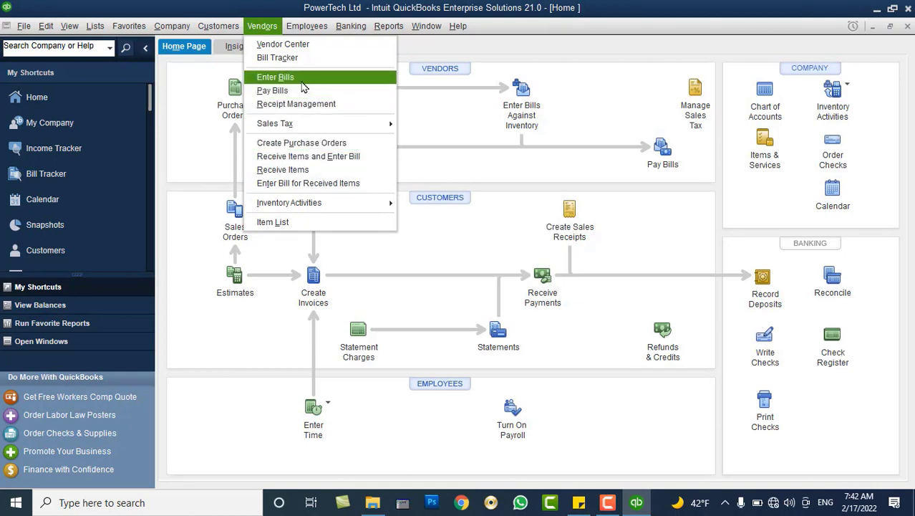
pyautogui.moveTo(219, 28)
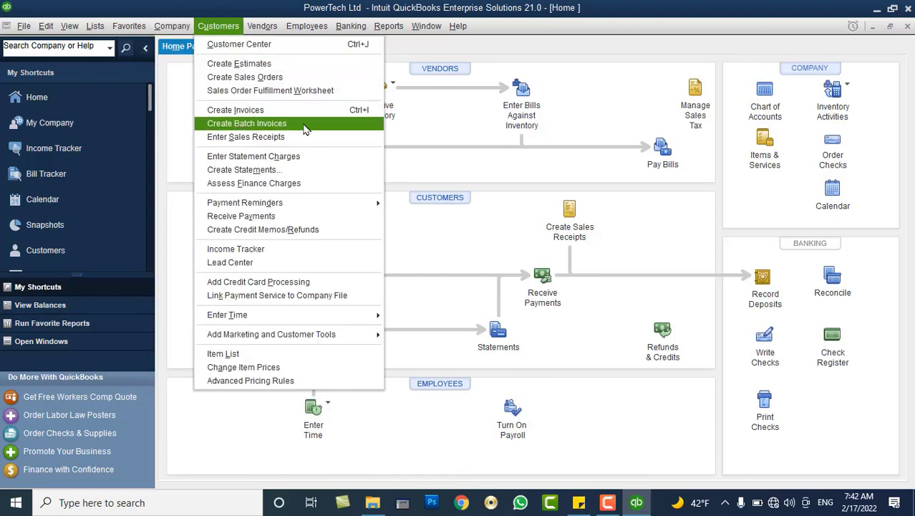
pyautogui.click(224, 27)
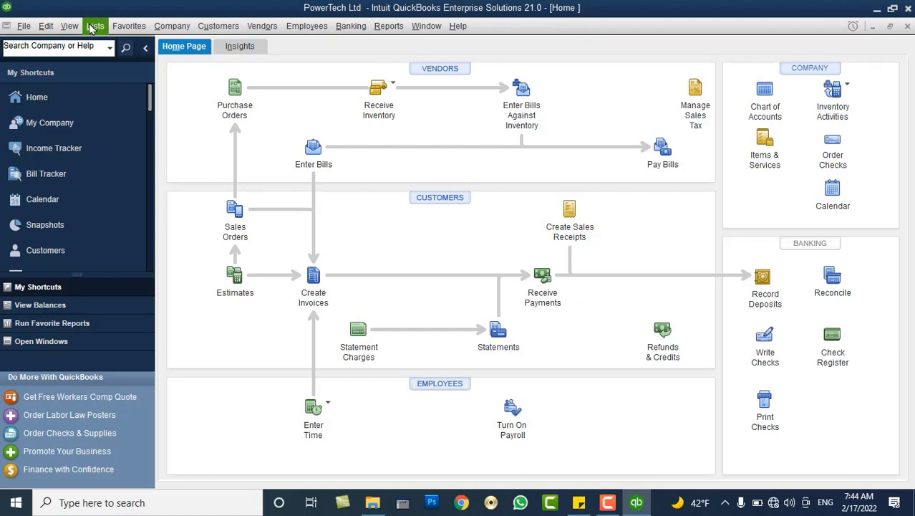
pyautogui.click(45, 26)
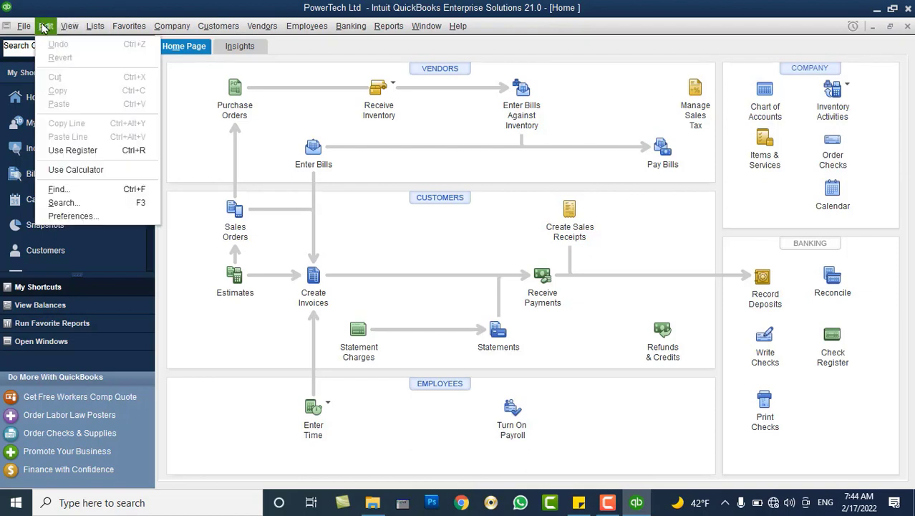
pyautogui.click(72, 216)
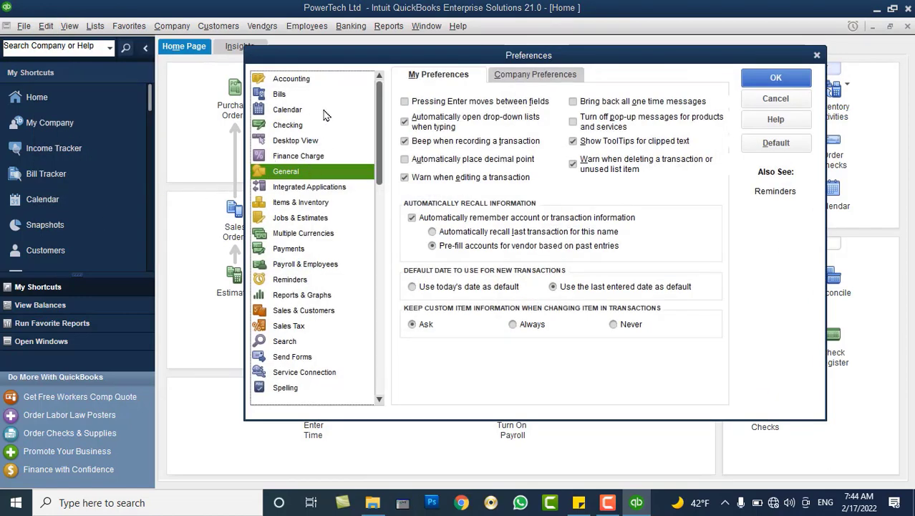
pyautogui.moveTo(380, 121)
pyautogui.mouseDown()
pyautogui.moveTo(382, 272)
pyautogui.moveTo(384, 168)
pyautogui.moveTo(374, 122)
pyautogui.mouseUp()
pyautogui.click(368, 109)
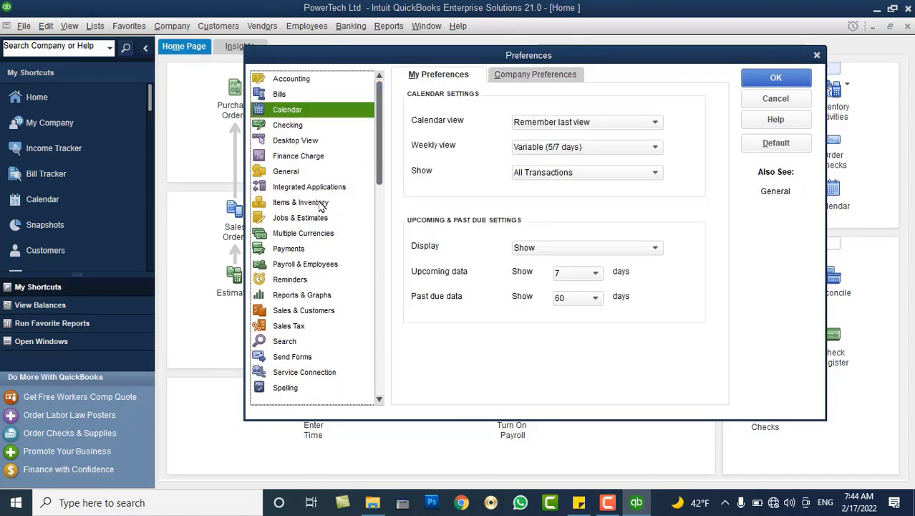
pyautogui.click(313, 238)
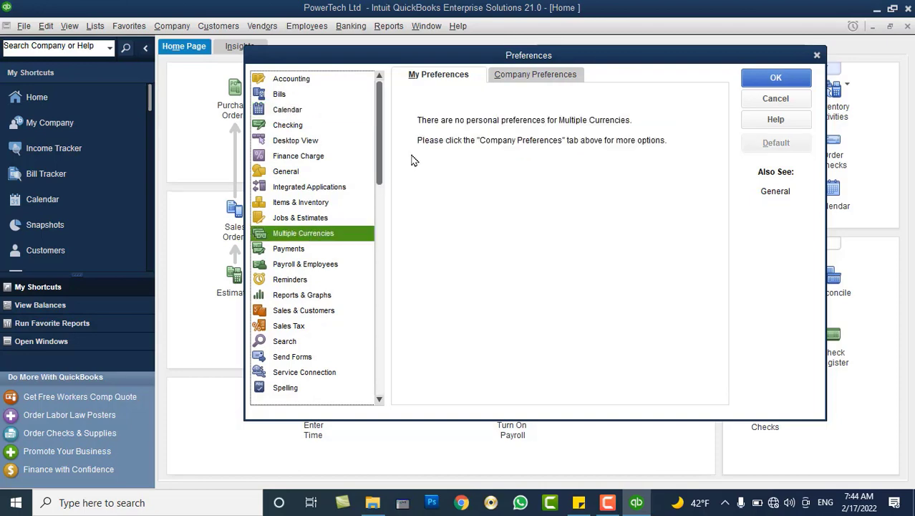
pyautogui.click(513, 78)
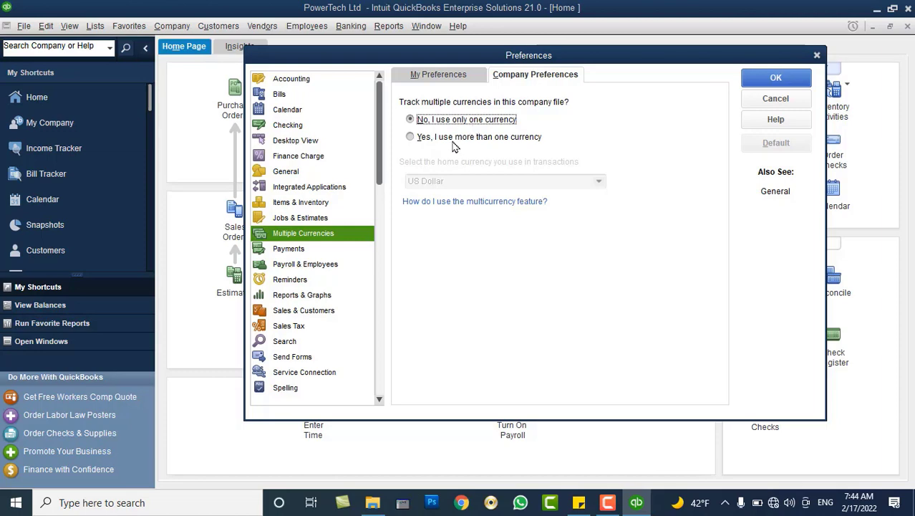
# Select 'Yes, I use more than one currency', answer No to the warning, and cancel Preferences.
pyautogui.click(453, 139)
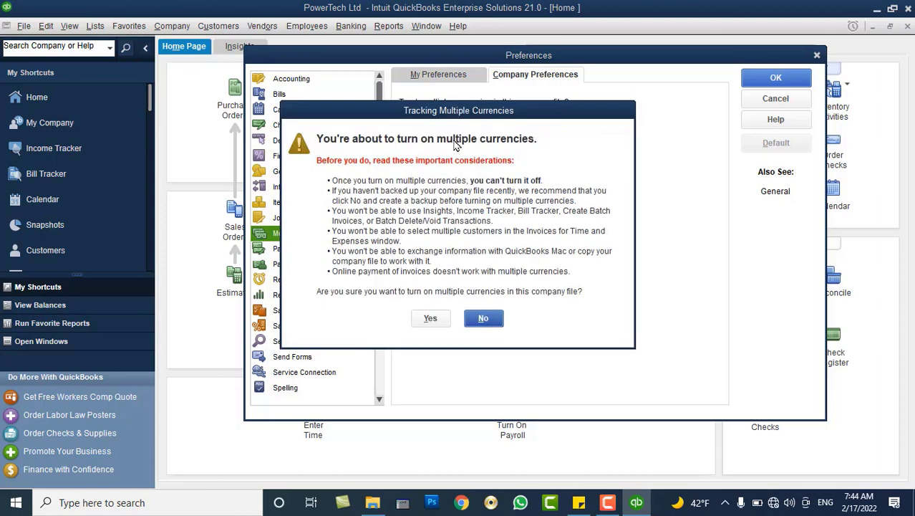
pyautogui.moveTo(527, 92); pyautogui.dragTo(630, 75)
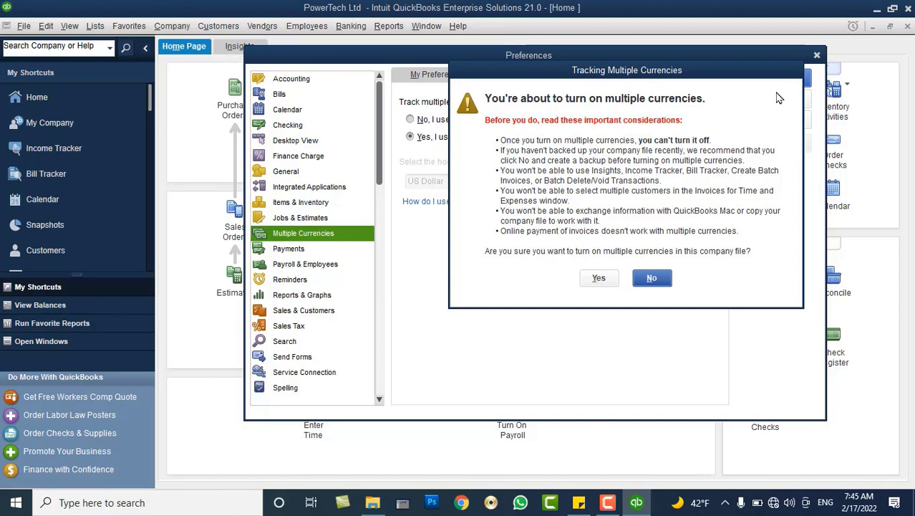
pyautogui.click(658, 279)
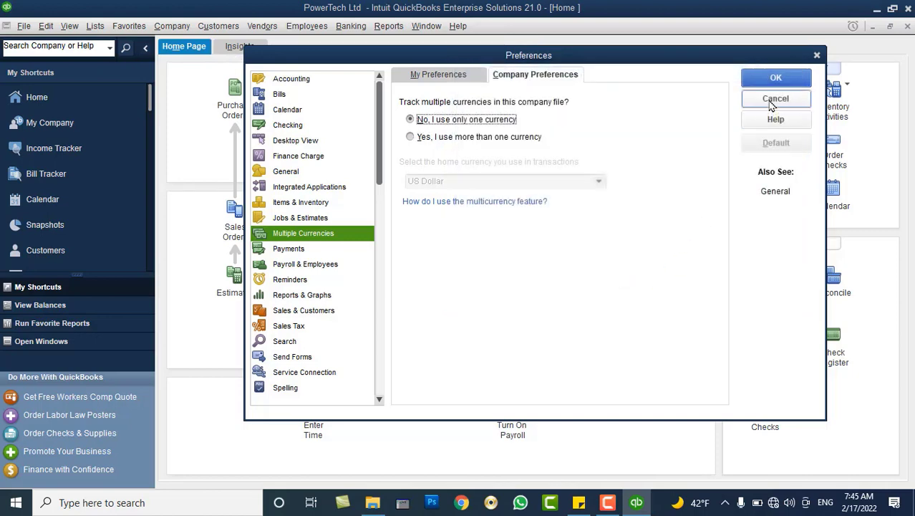
pyautogui.click(773, 98)
# View the Insights dashboard's Expenses date ranges, then return to the Home Page tab.
pyautogui.click(224, 47)
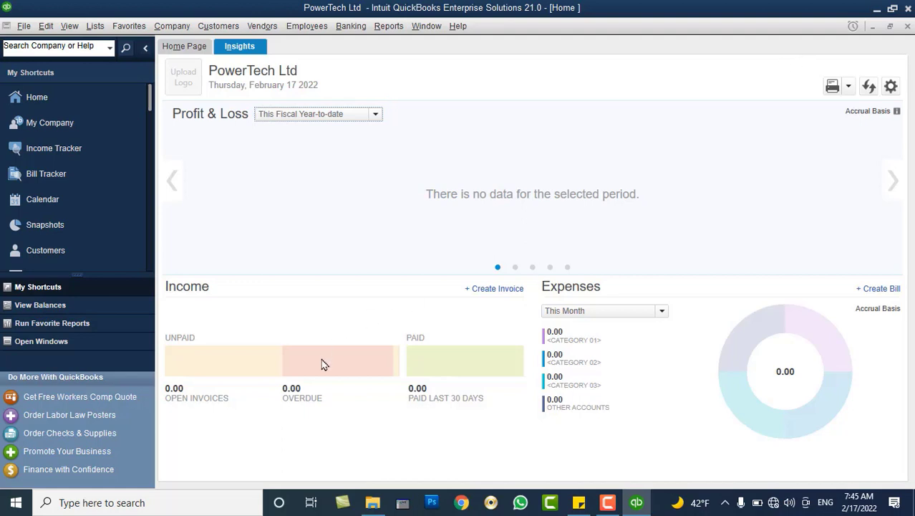
pyautogui.click(662, 313)
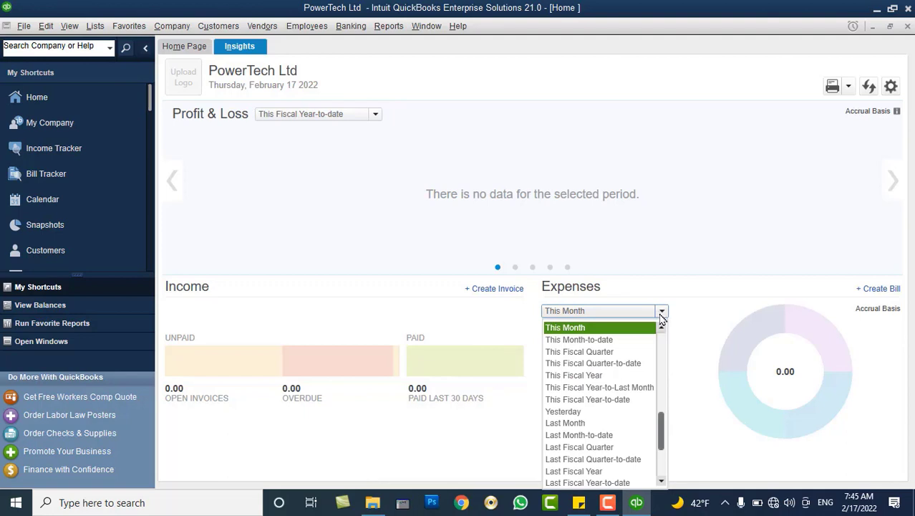
pyautogui.click(635, 243)
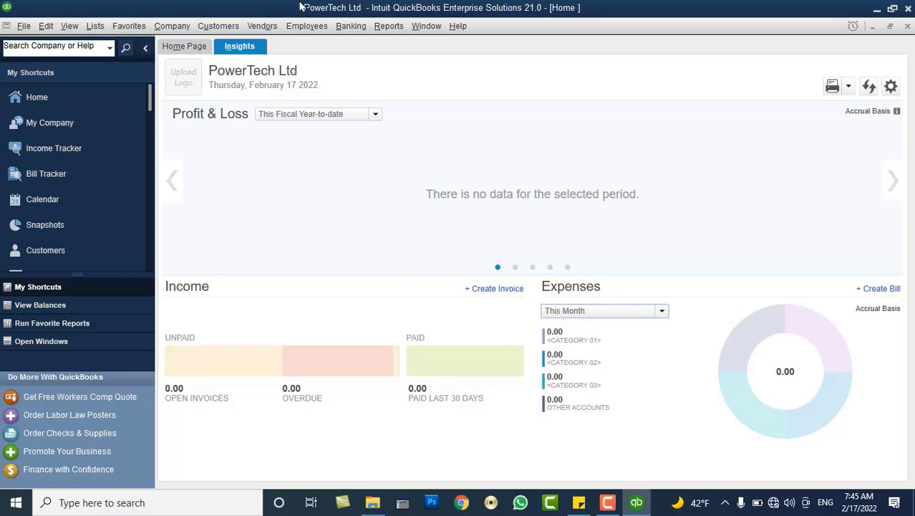
pyautogui.click(184, 46)
pyautogui.click(48, 26)
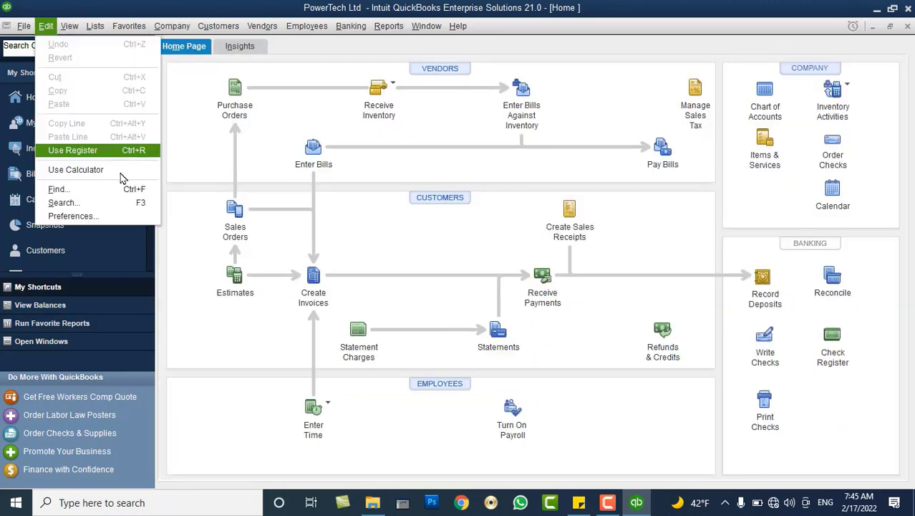
# In company Multiple Currencies preferences, choose 'Yes, I use more than one currency' and confirm.
pyautogui.click(79, 219)
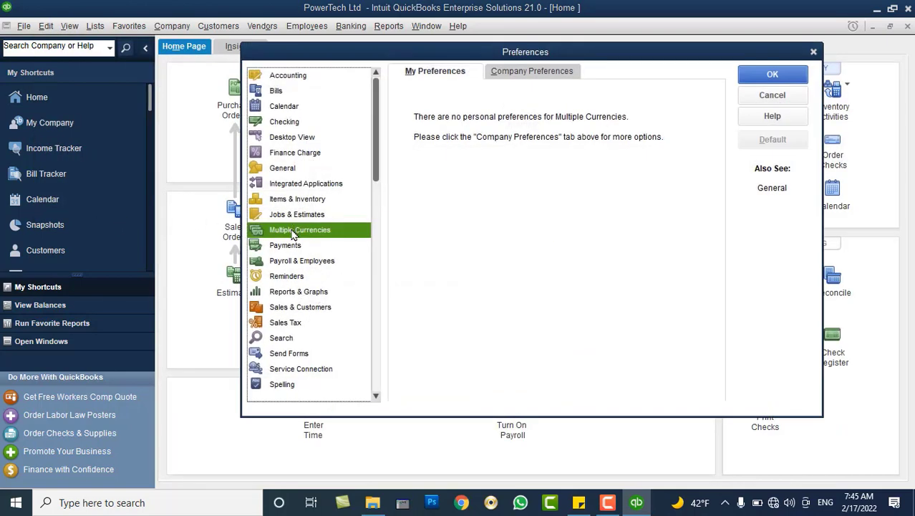
pyautogui.click(503, 76)
pyautogui.click(445, 136)
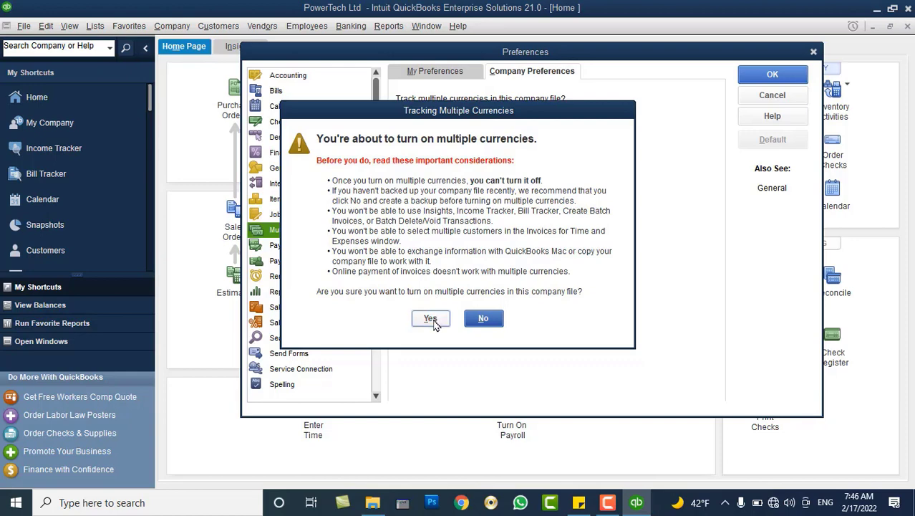
pyautogui.click(430, 320)
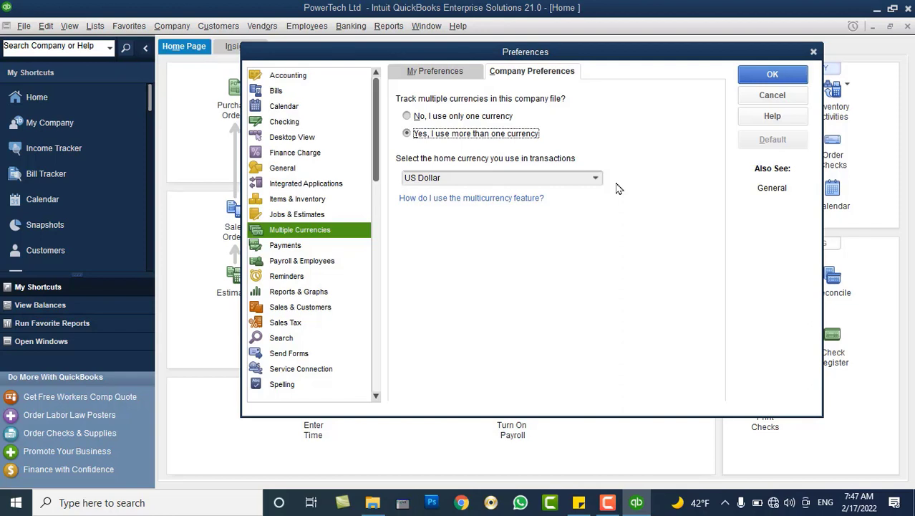
# Pick Afghanistan Afghani from the full currency list as the home currency.
pyautogui.click(598, 181)
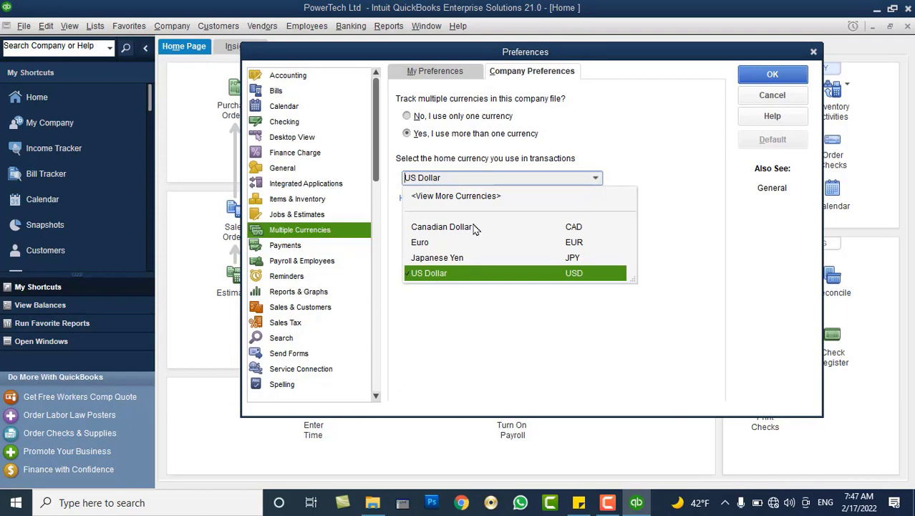
pyautogui.click(453, 198)
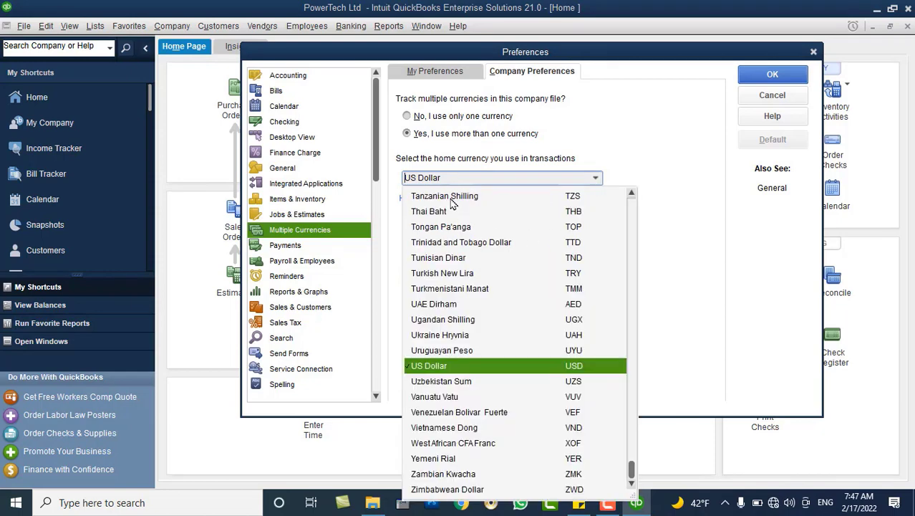
pyautogui.moveTo(631, 471); pyautogui.dragTo(626, 215)
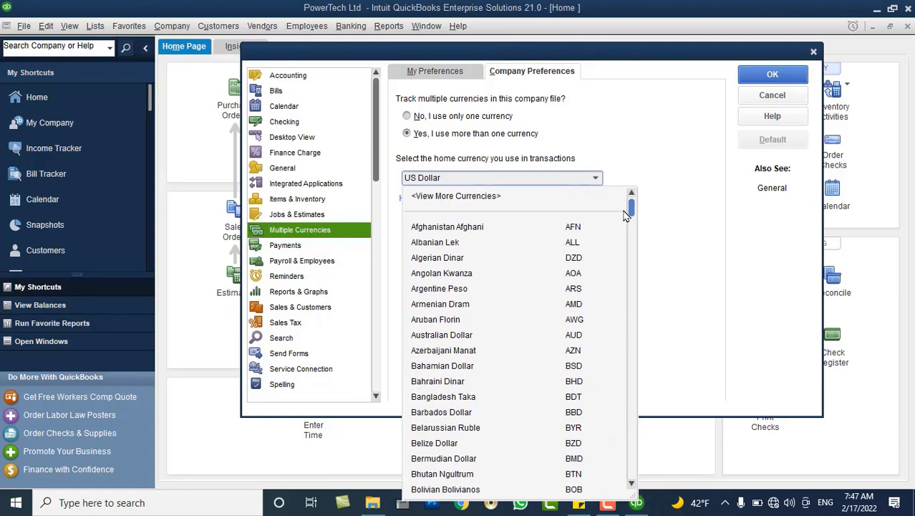
pyautogui.click(556, 228)
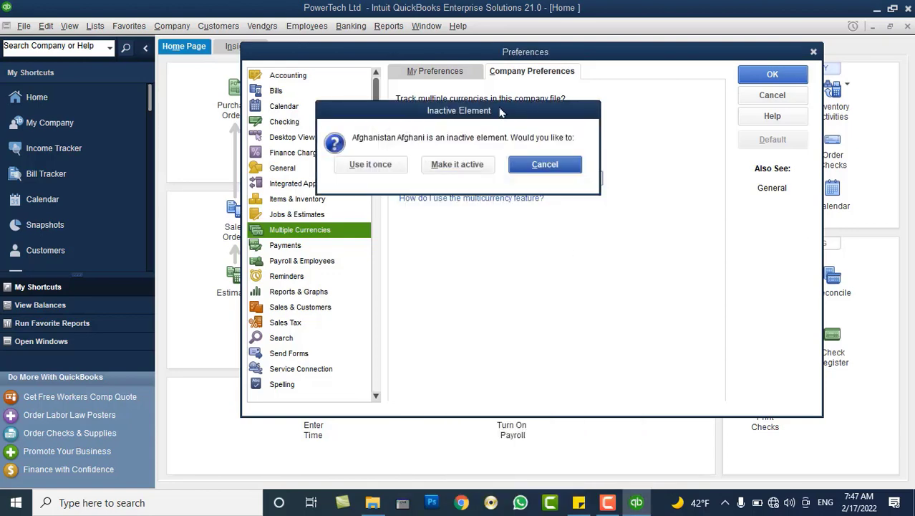
pyautogui.moveTo(501, 107); pyautogui.dragTo(611, 230)
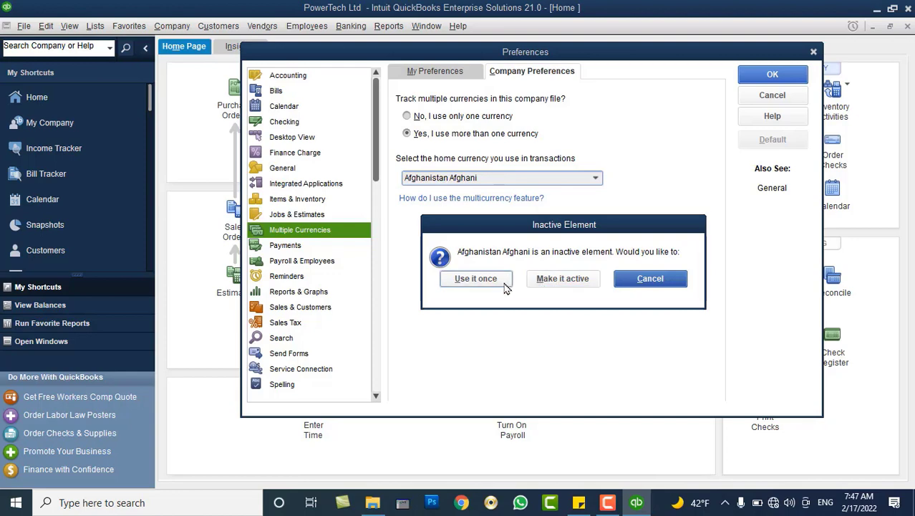
# Make Afghanistan Afghani active and accept it as the non-USD home currency.
pyautogui.click(559, 283)
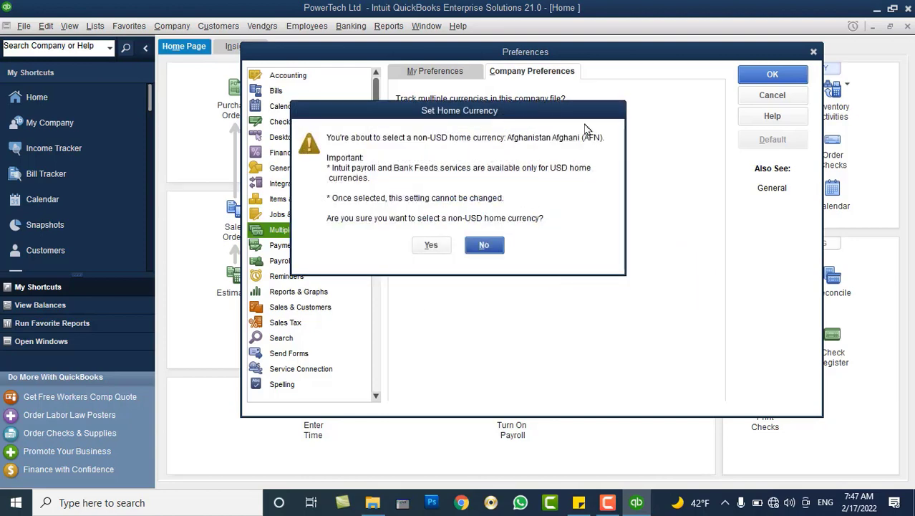
pyautogui.moveTo(528, 118); pyautogui.dragTo(632, 154)
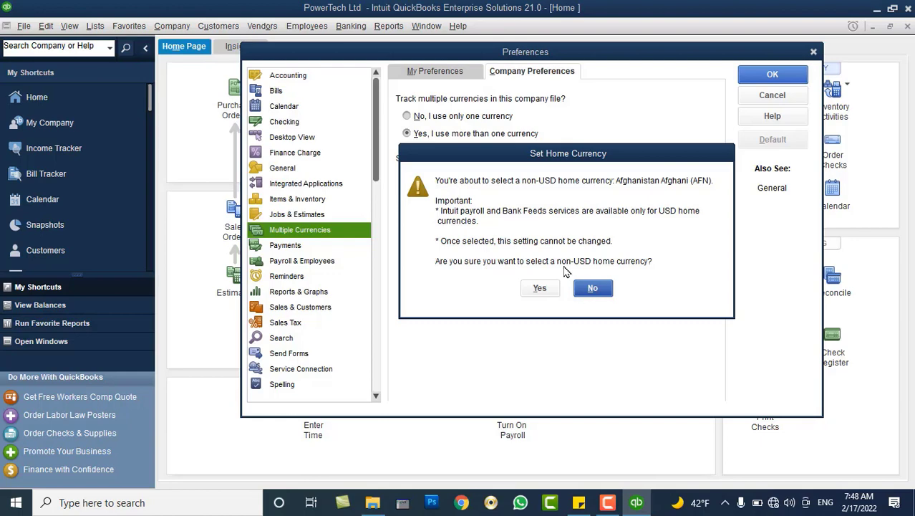
pyautogui.click(540, 288)
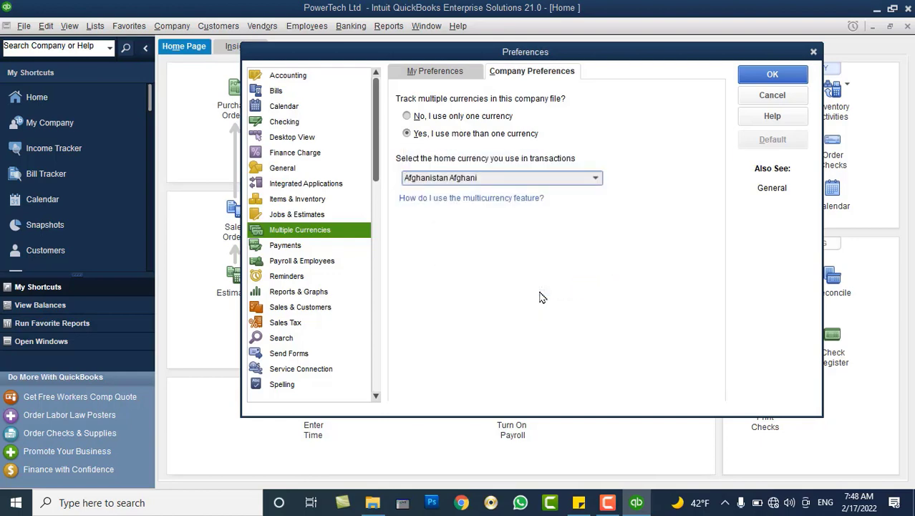
pyautogui.click(596, 177)
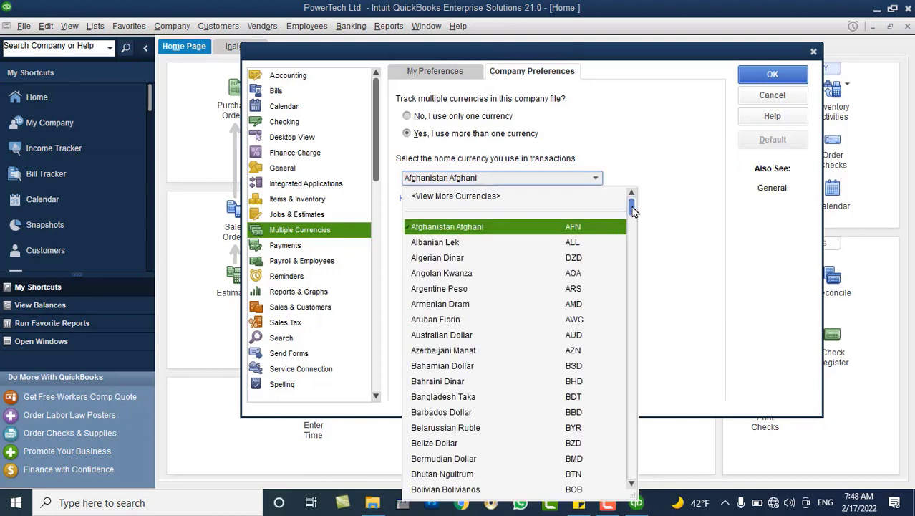
pyautogui.moveTo(633, 209); pyautogui.dragTo(640, 319)
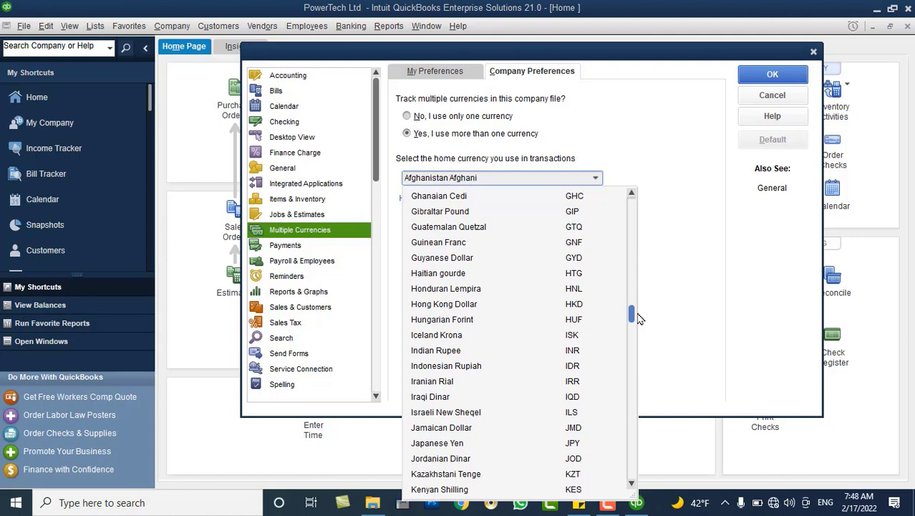
pyautogui.click(674, 148)
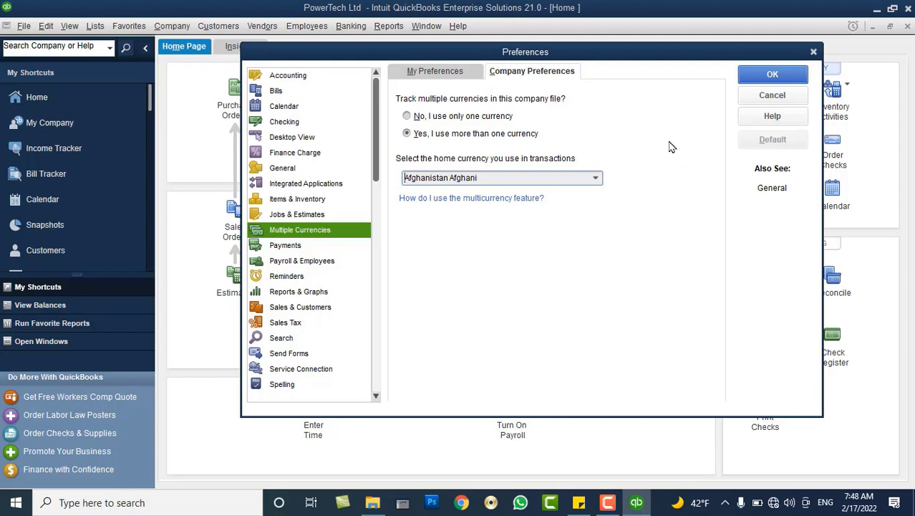
# Save the multicurrency preferences, let the file close and reopen, and maximize the Home window.
pyautogui.click(743, 78)
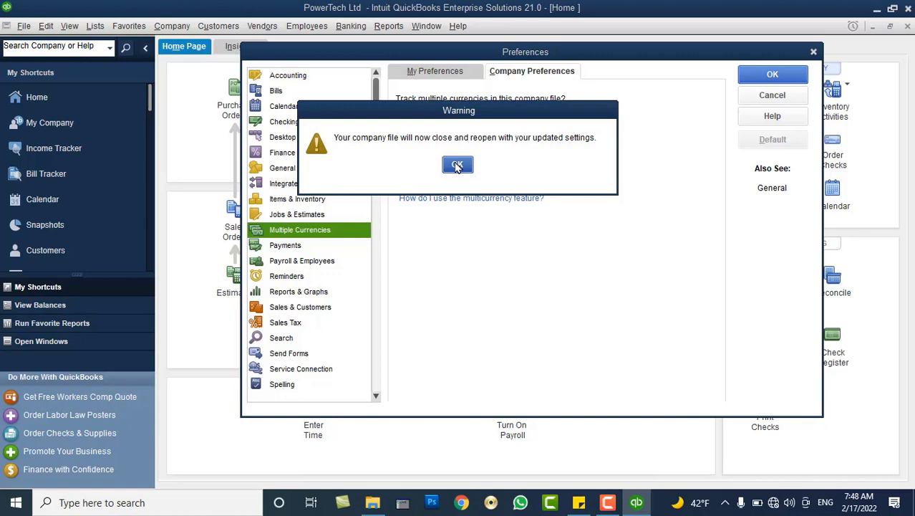
pyautogui.click(457, 166)
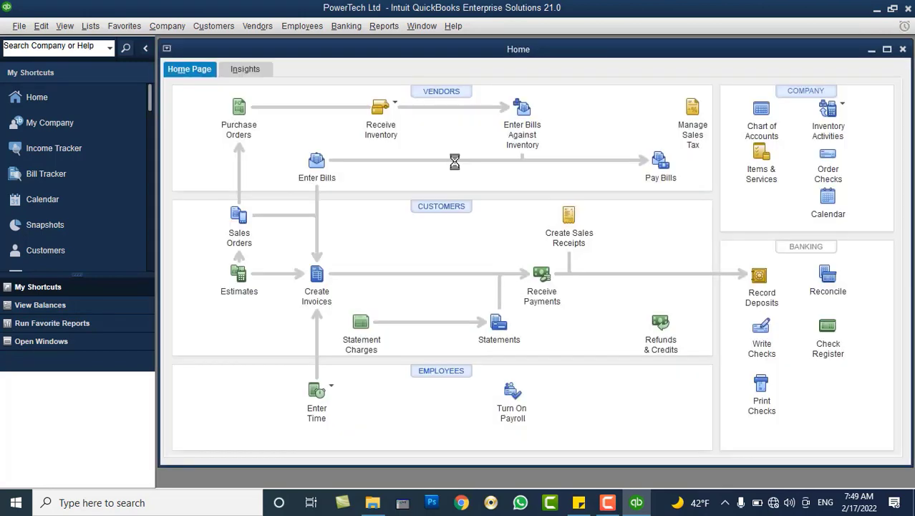
pyautogui.doubleClick(452, 53)
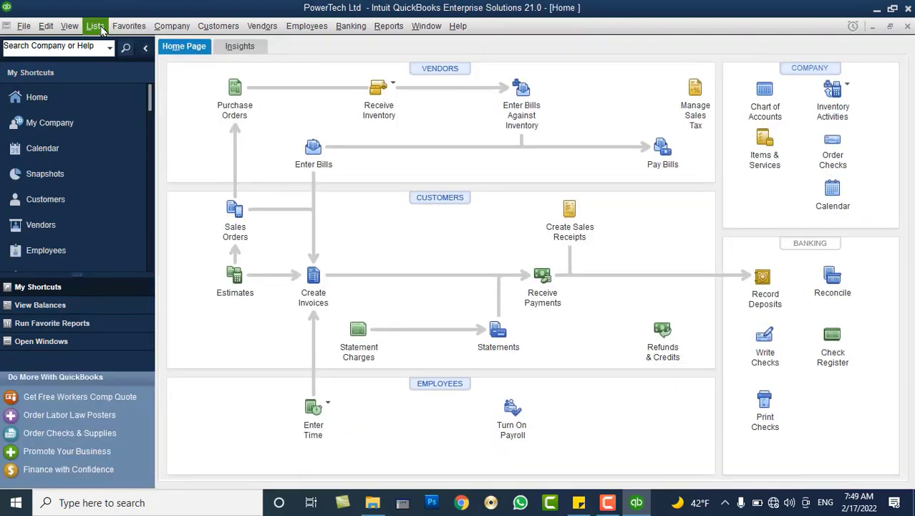
# Review the Chart of Accounts, checking Furniture and Equipment and the partner draws/equity accounts, then close it.
pyautogui.click(95, 26)
pyautogui.click(119, 38)
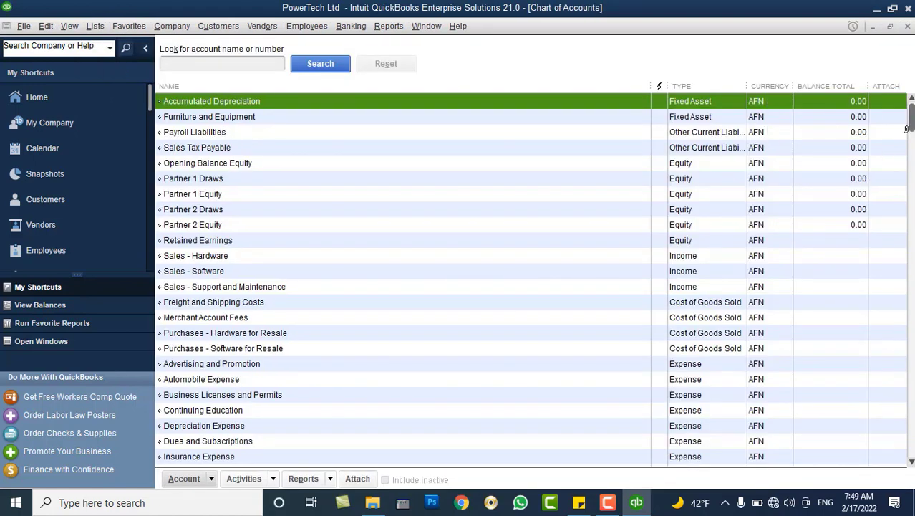
pyautogui.moveTo(906, 129); pyautogui.dragTo(910, 100)
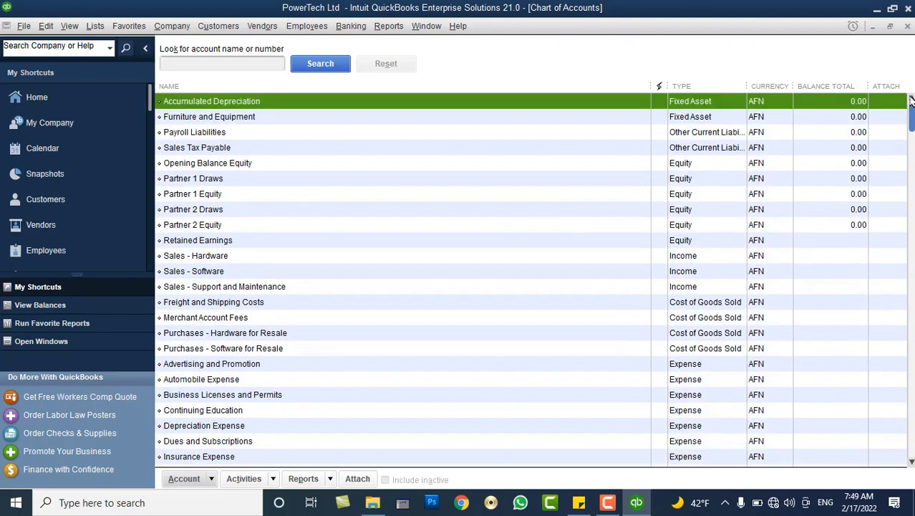
pyautogui.click(760, 119)
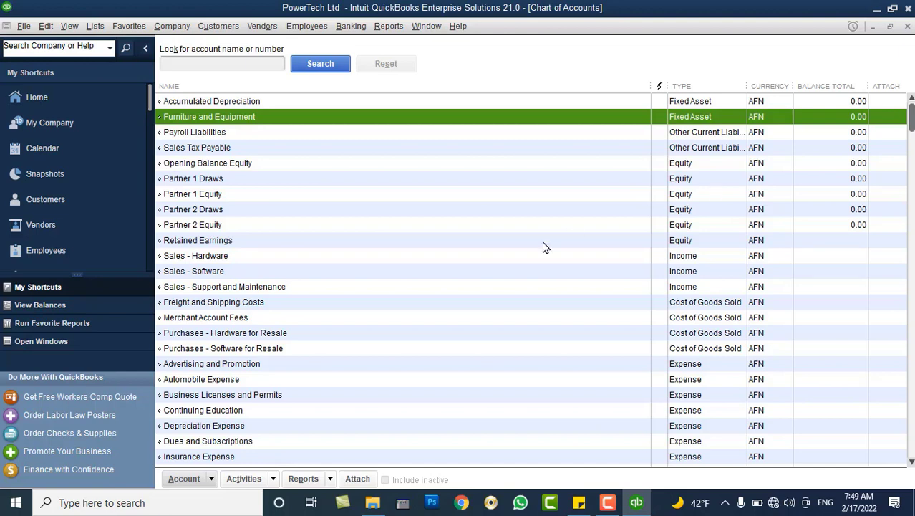
pyautogui.click(188, 182)
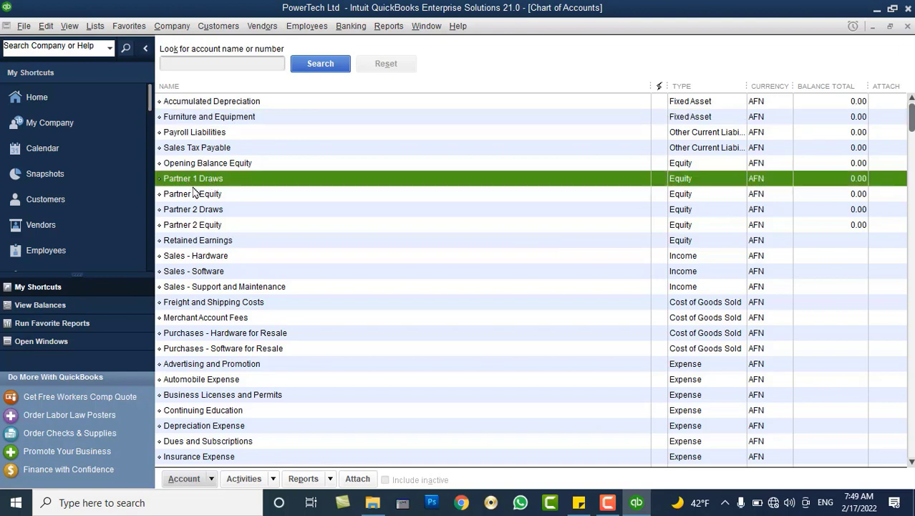
pyautogui.click(184, 194)
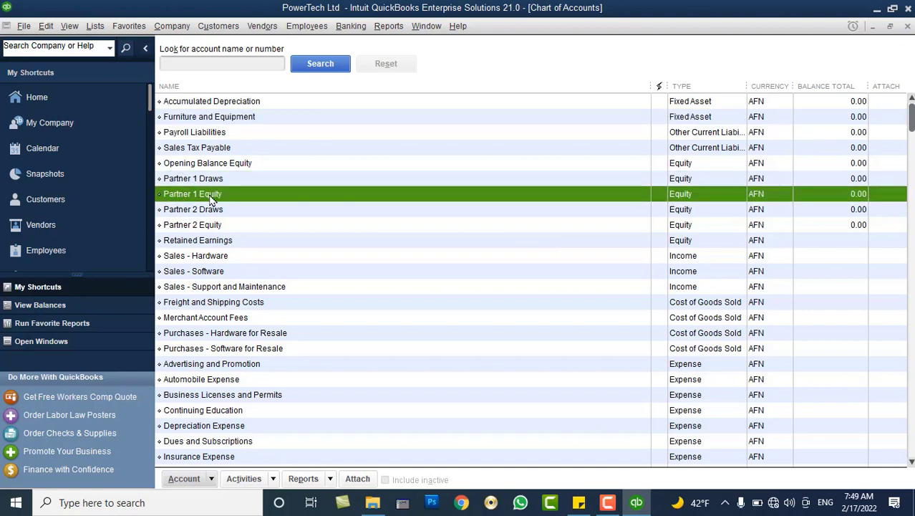
pyautogui.click(207, 213)
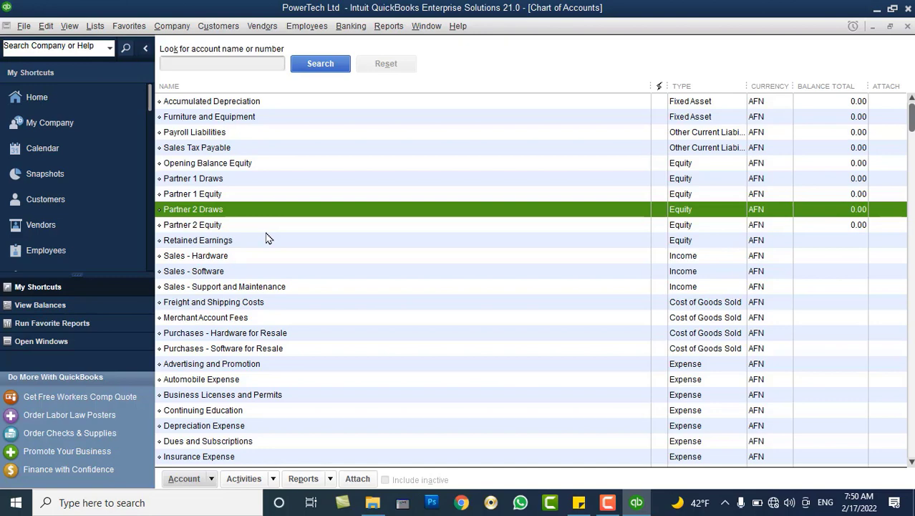
pyautogui.click(908, 26)
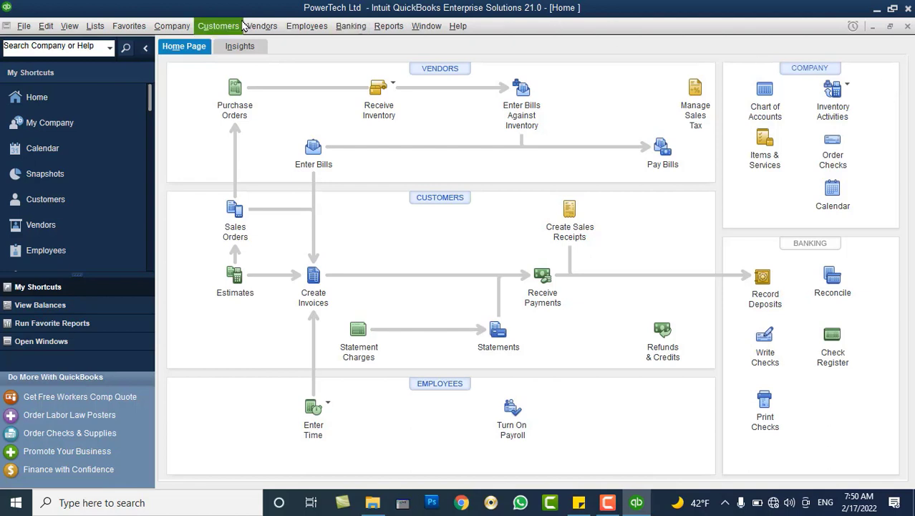
# Open Company > Manage Currency > Currency List and scroll through all currencies, returning to the top.
pyautogui.click(188, 29)
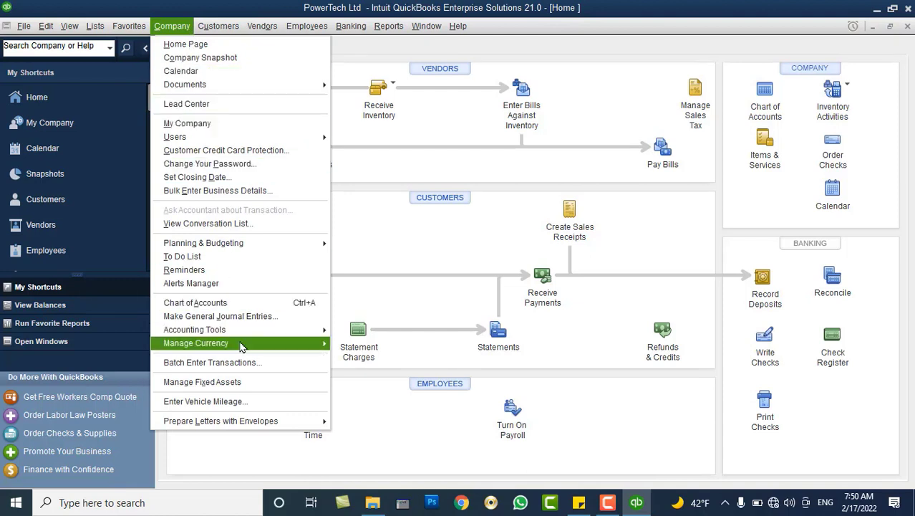
pyautogui.moveTo(243, 347)
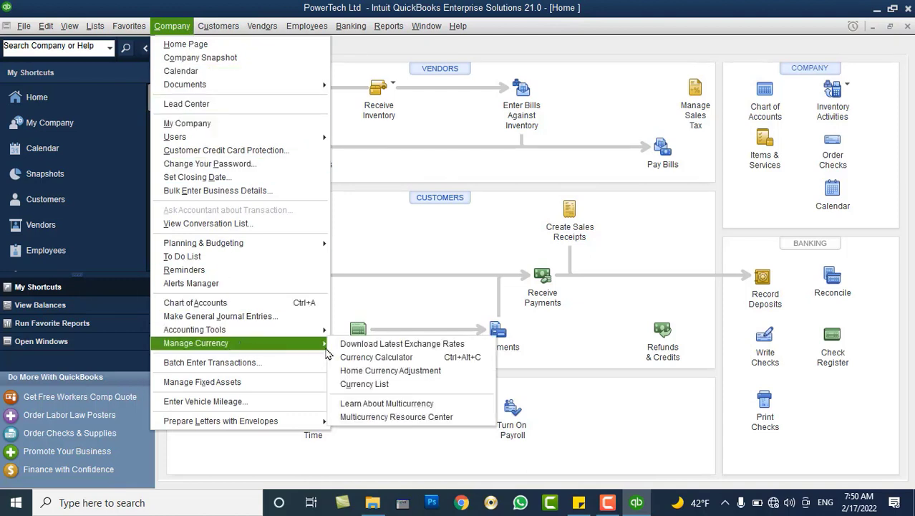
pyautogui.click(367, 387)
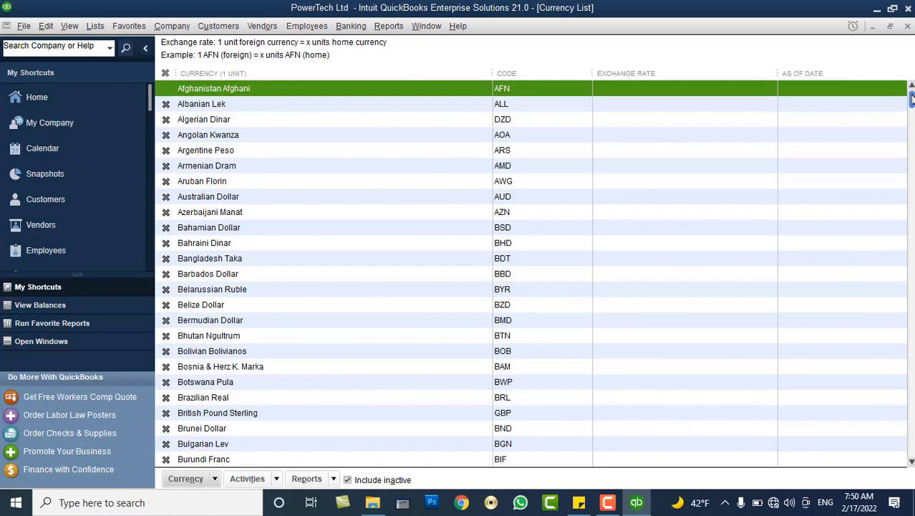
pyautogui.scroll(-16, 530, 273)
pyautogui.scroll(-20, 530, 273)
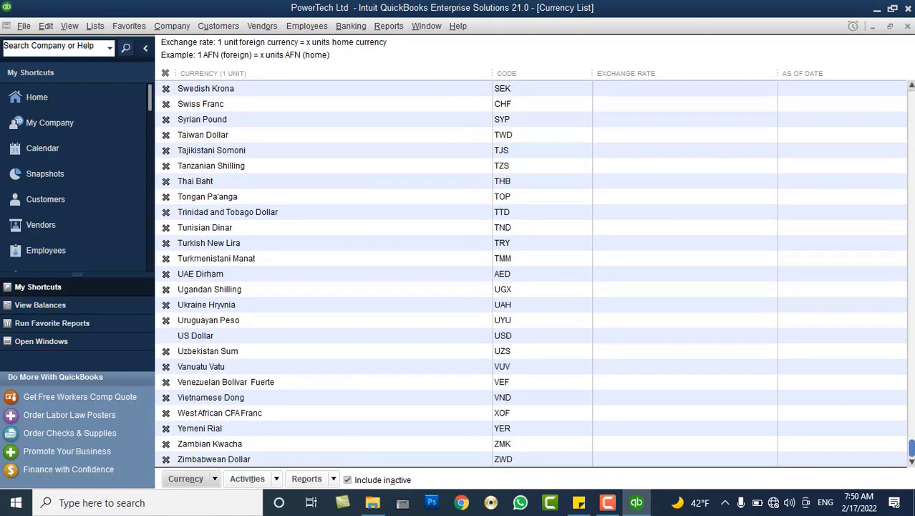
pyautogui.moveTo(911, 447); pyautogui.dragTo(904, 87)
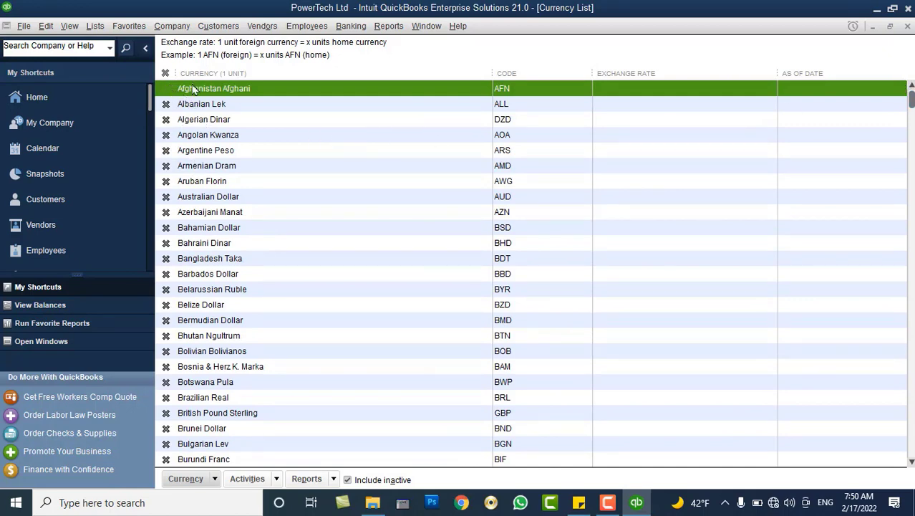
pyautogui.scroll(-8, 530, 273)
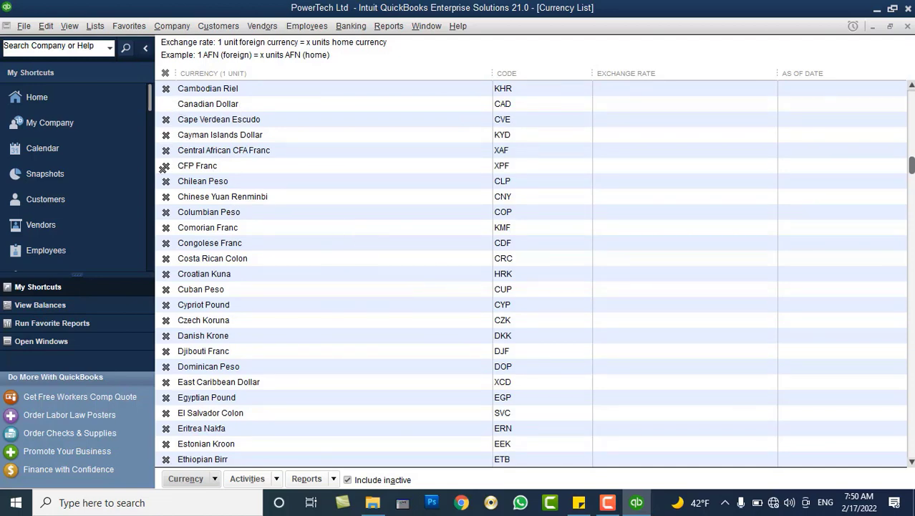
pyautogui.scroll(8, 530, 272)
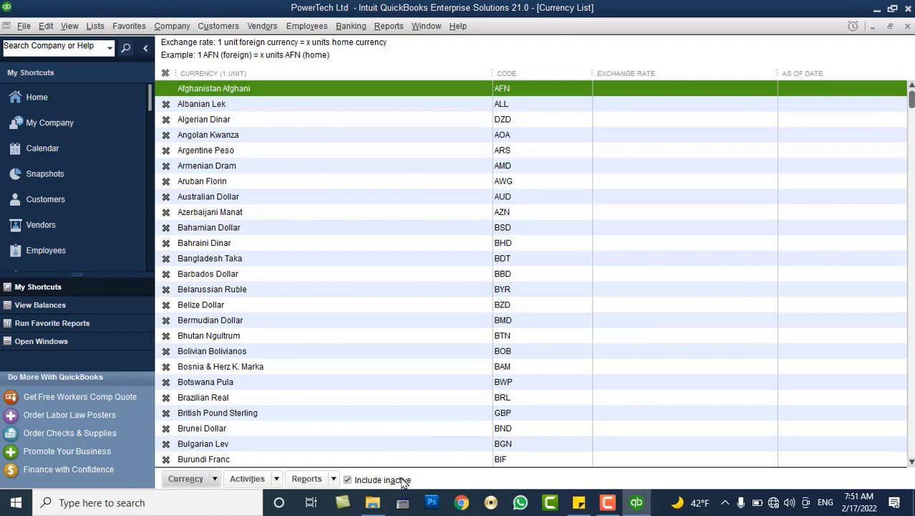
# Hide inactive currencies and make Japanese Yen, Canadian Dollar and Euro inactive.
pyautogui.click(403, 483)
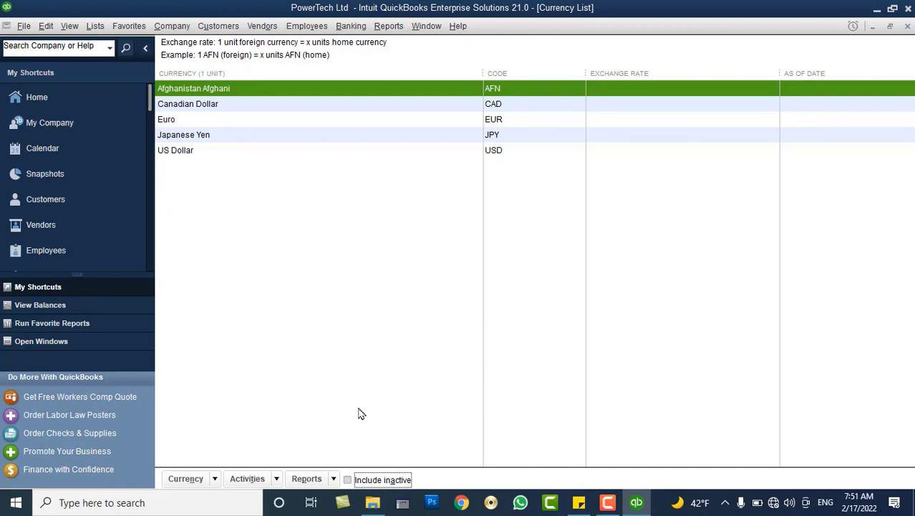
pyautogui.click(200, 139)
pyautogui.rightClick(201, 139)
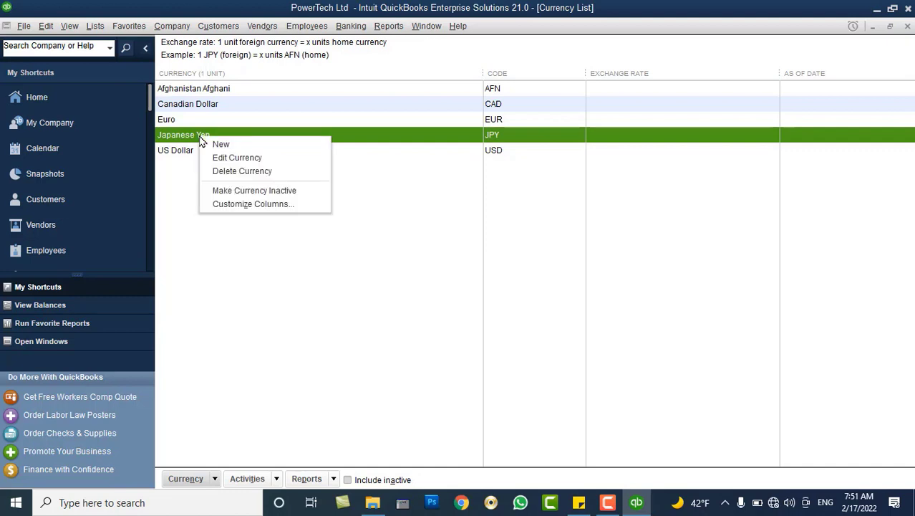
pyautogui.click(226, 192)
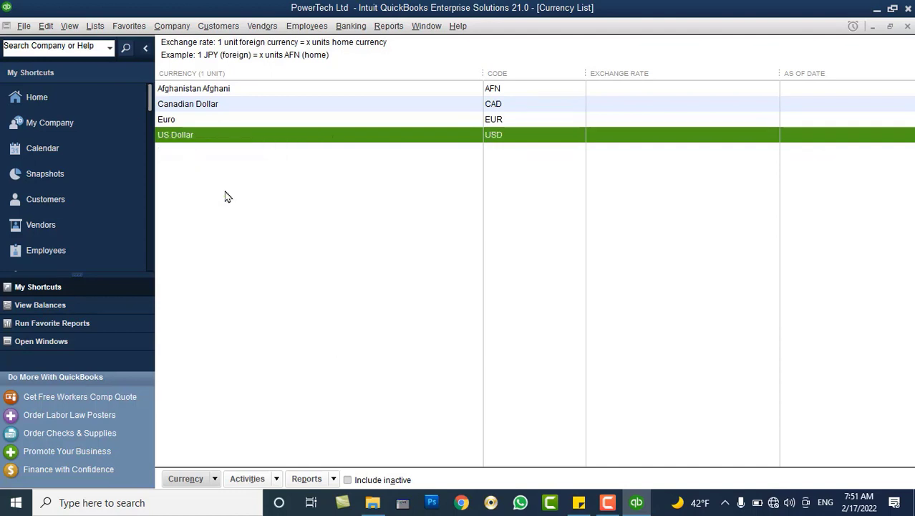
pyautogui.click(195, 121)
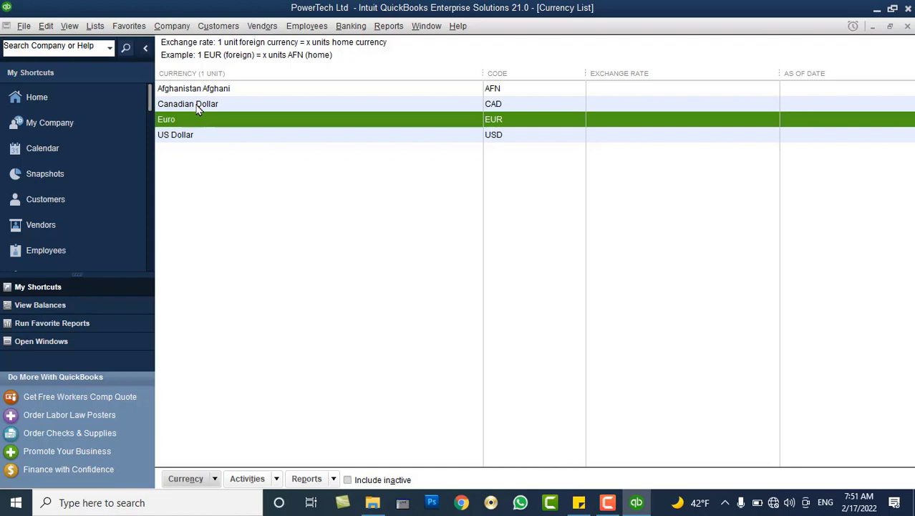
pyautogui.click(199, 108)
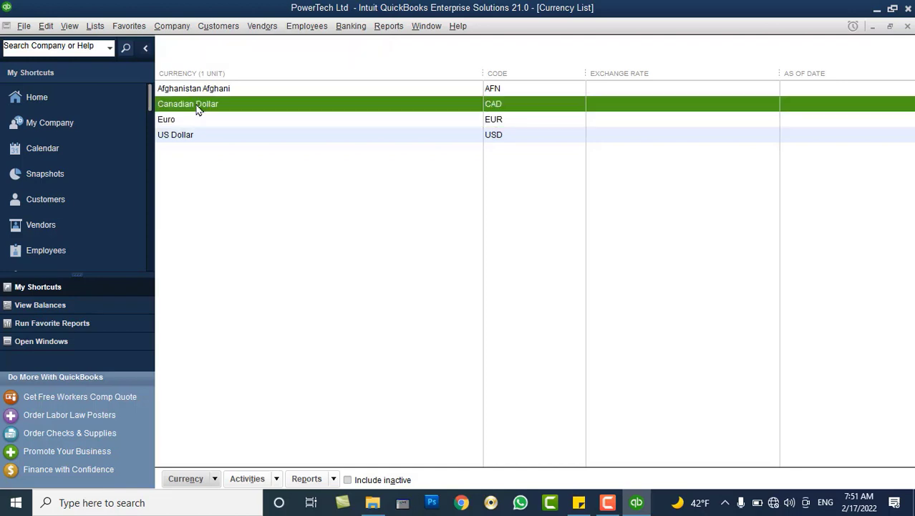
pyautogui.rightClick(199, 108)
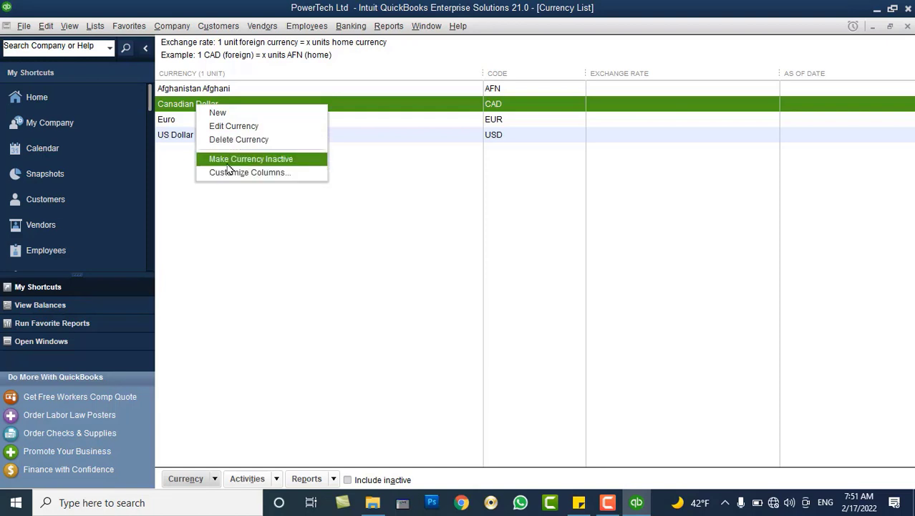
pyautogui.click(228, 162)
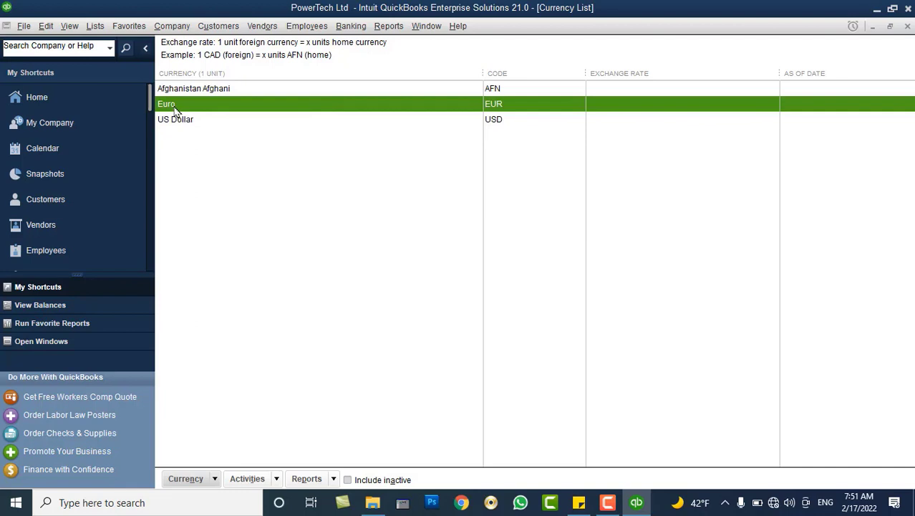
pyautogui.rightClick(174, 109)
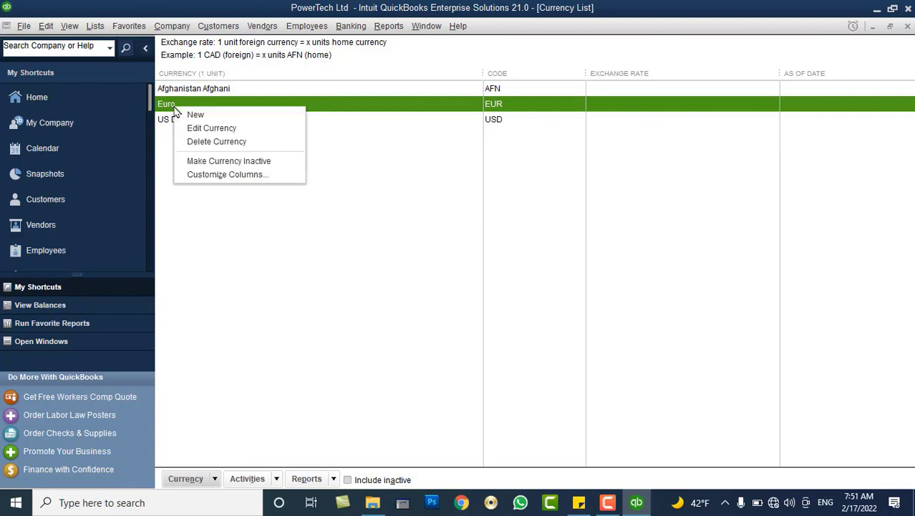
pyautogui.click(200, 162)
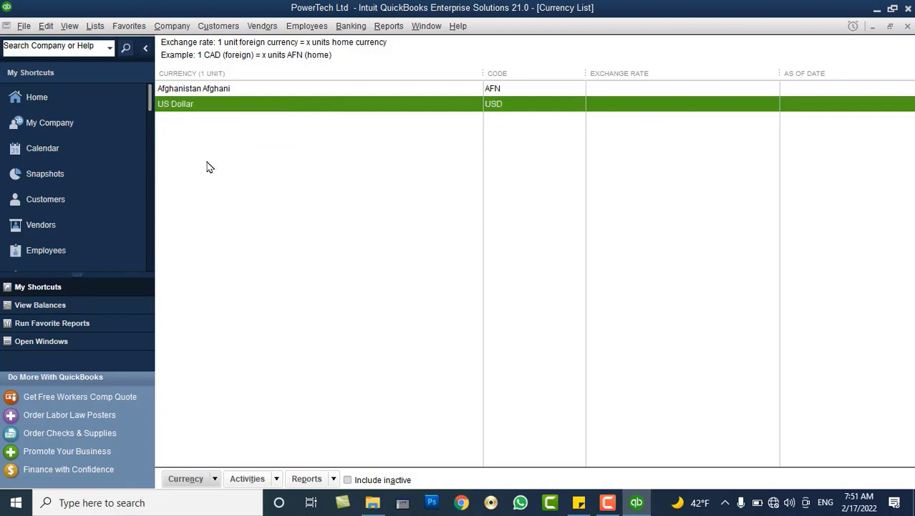
pyautogui.click(185, 89)
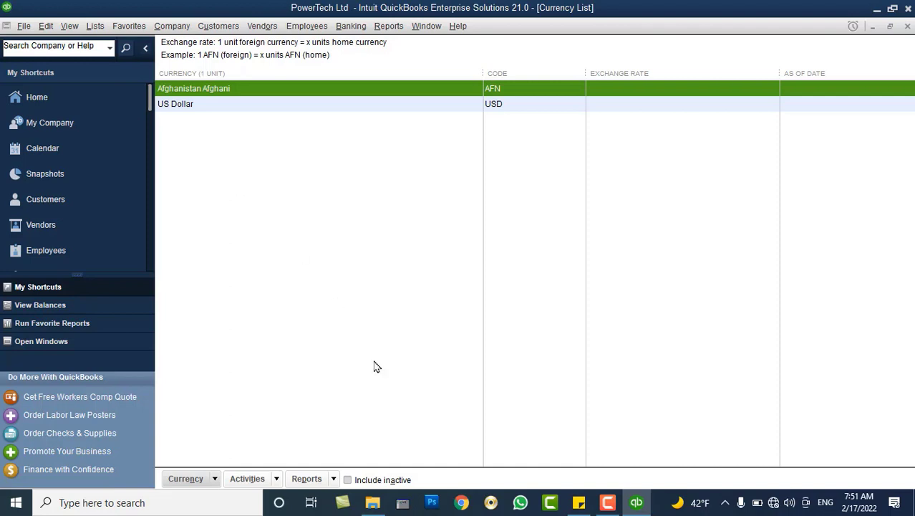
# Include inactive currencies in the list and toggle Barbados Dollar's active mark on and off.
pyautogui.click(381, 483)
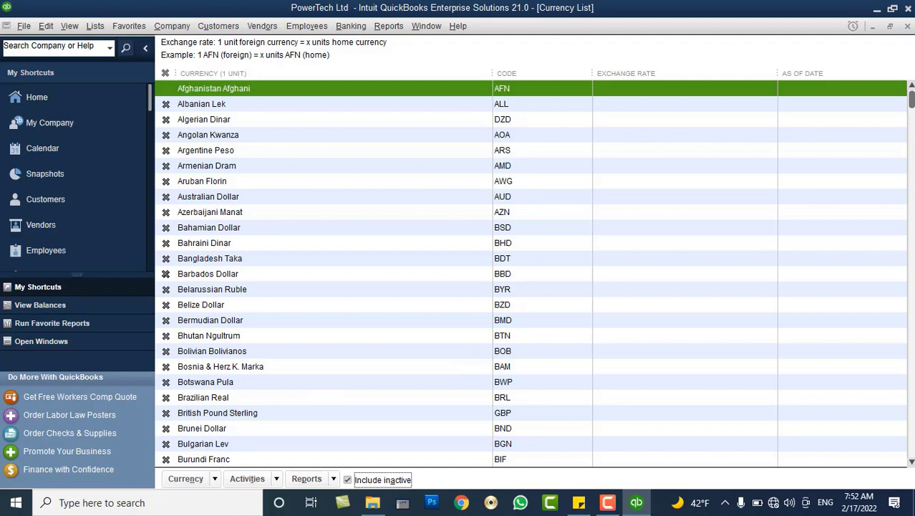
pyautogui.click(165, 274)
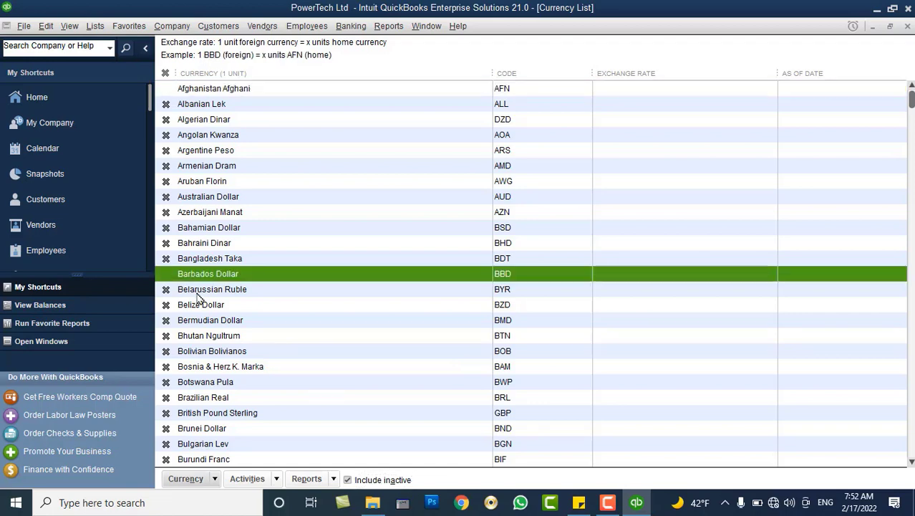
pyautogui.click(166, 274)
# Make Barbados Dollar inactive and hide inactive currencies, leaving only AFN and USD.
pyautogui.rightClick(187, 274)
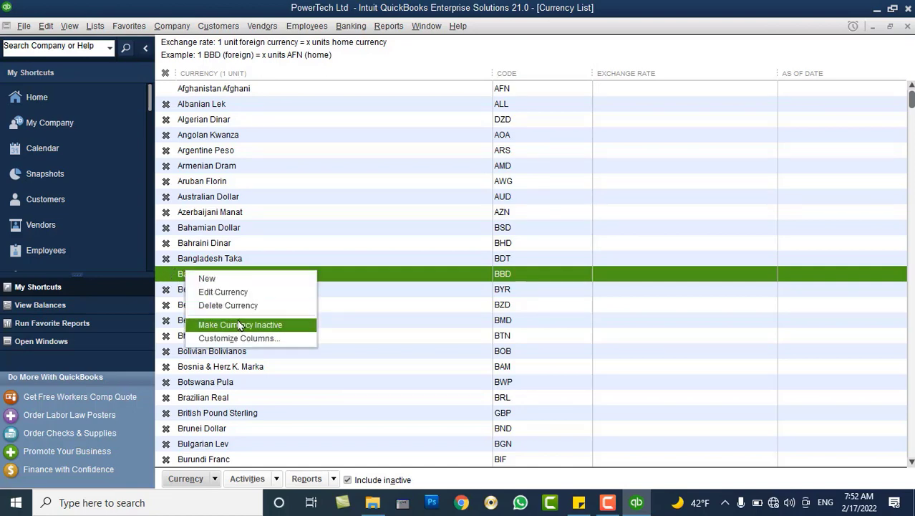
pyautogui.click(240, 324)
pyautogui.click(406, 480)
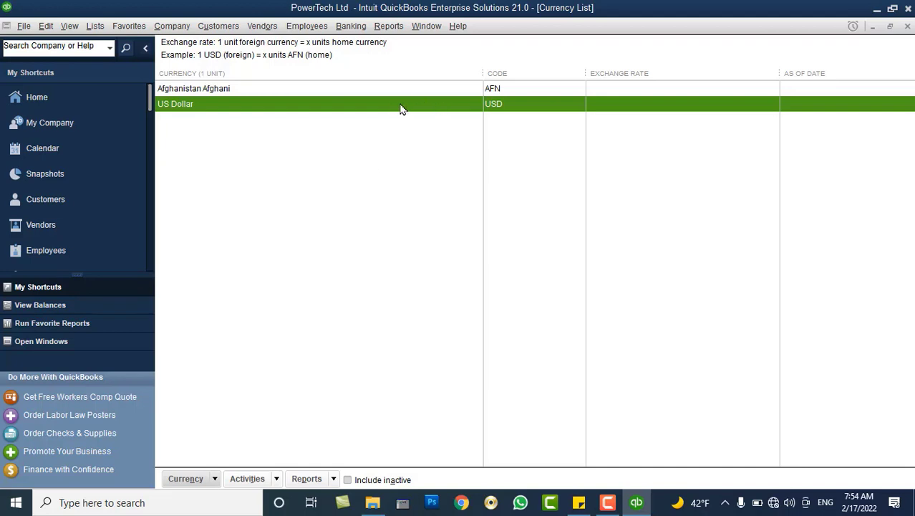
# Open US Dollar in Edit Currency and cancel out of its format settings unchanged.
pyautogui.click(378, 92)
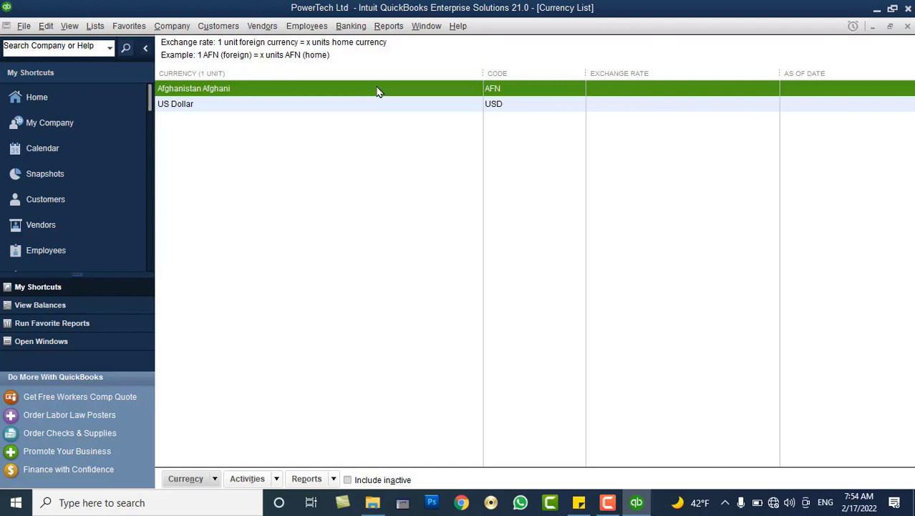
pyautogui.doubleClick(341, 107)
pyautogui.click(342, 108)
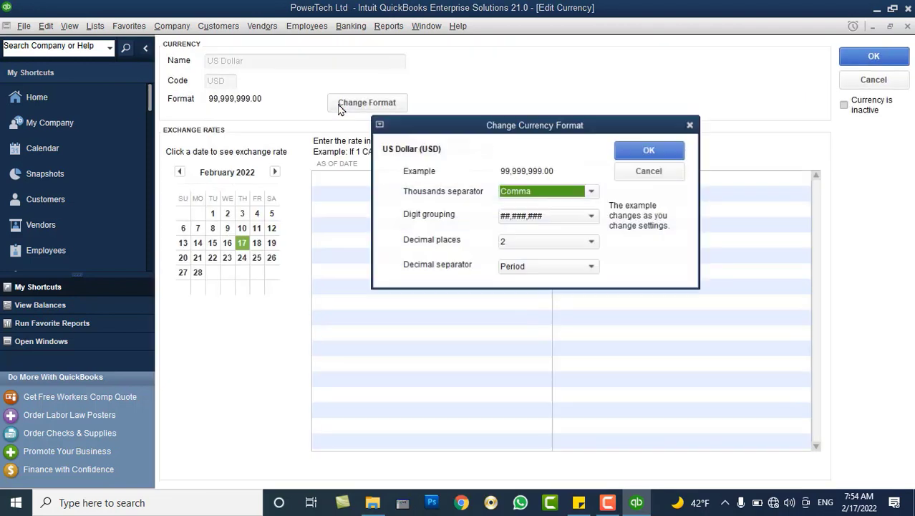
pyautogui.click(620, 172)
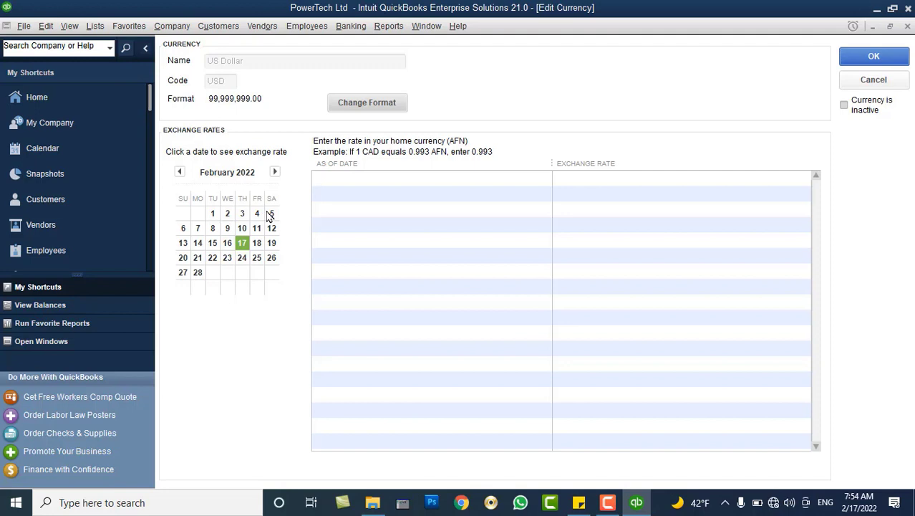
# Enter US Dollar rates 115, 110, 110, 105 and 100 for 02/01 through 02/05/2022.
pyautogui.click(213, 214)
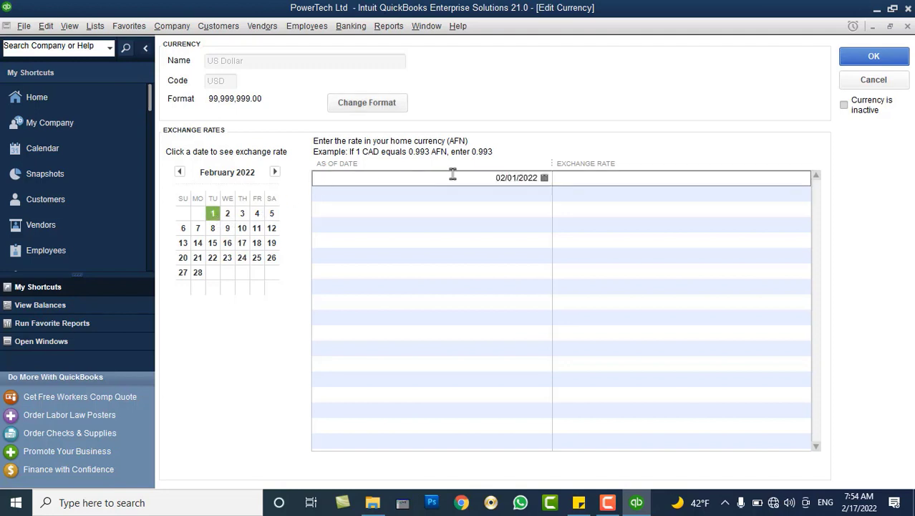
pyautogui.click(544, 182)
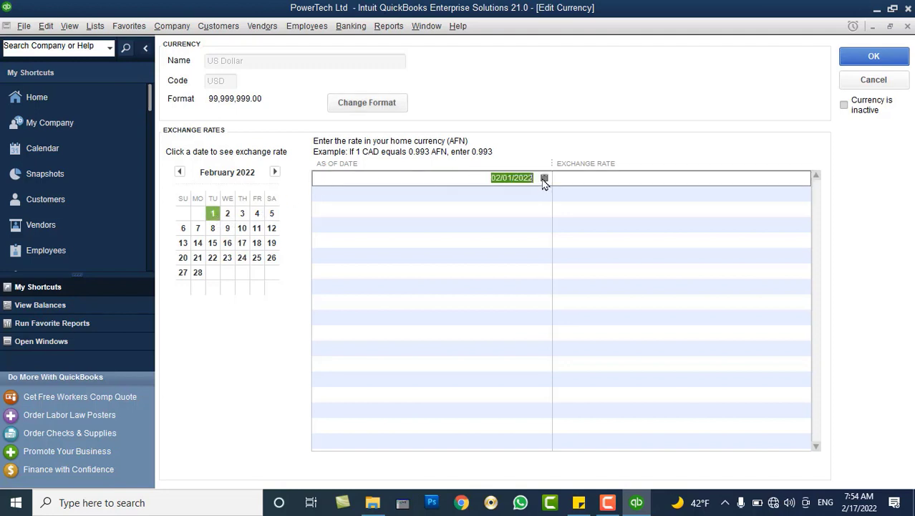
pyautogui.click(543, 179)
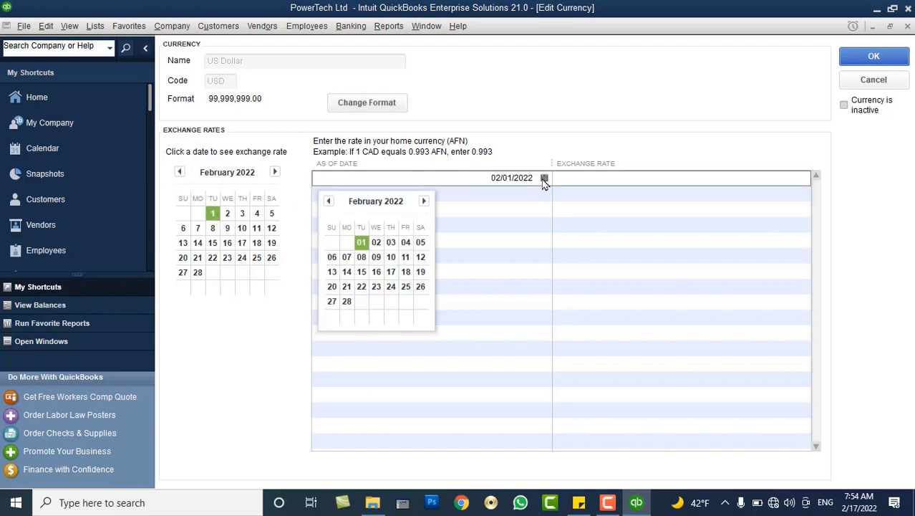
pyautogui.click(592, 179)
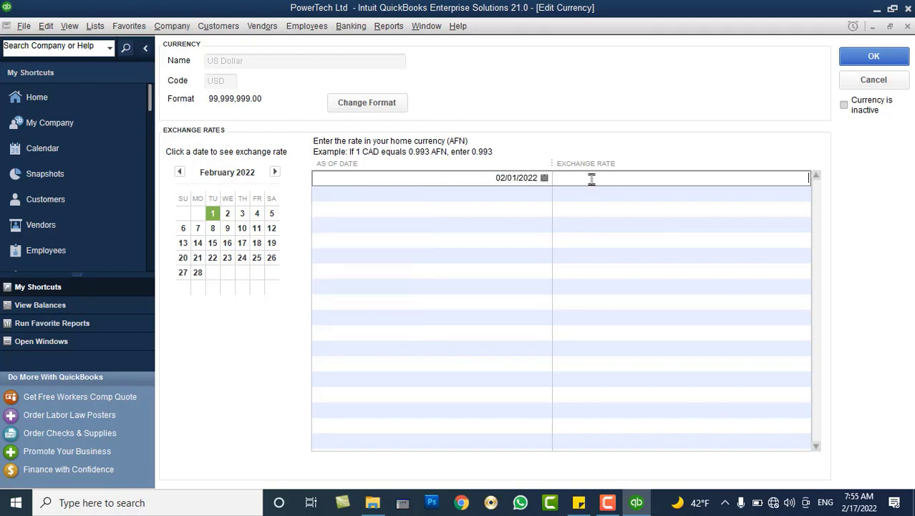
pyautogui.write('115')
pyautogui.press('Down')
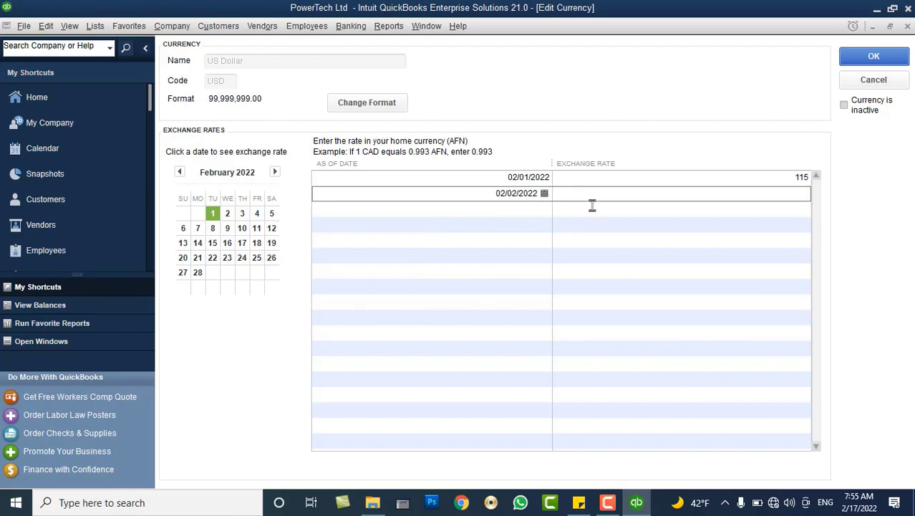
pyautogui.write('110')
pyautogui.press('Down')
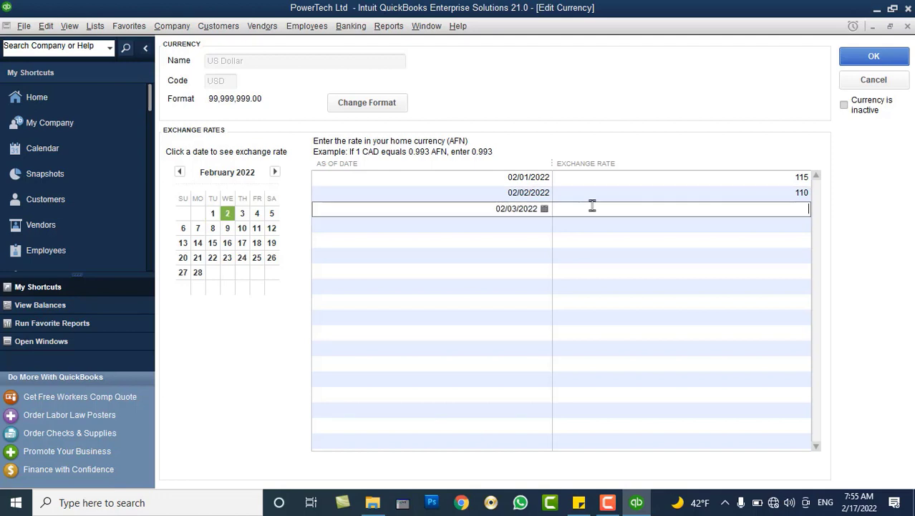
pyautogui.write('110')
pyautogui.press('Down')
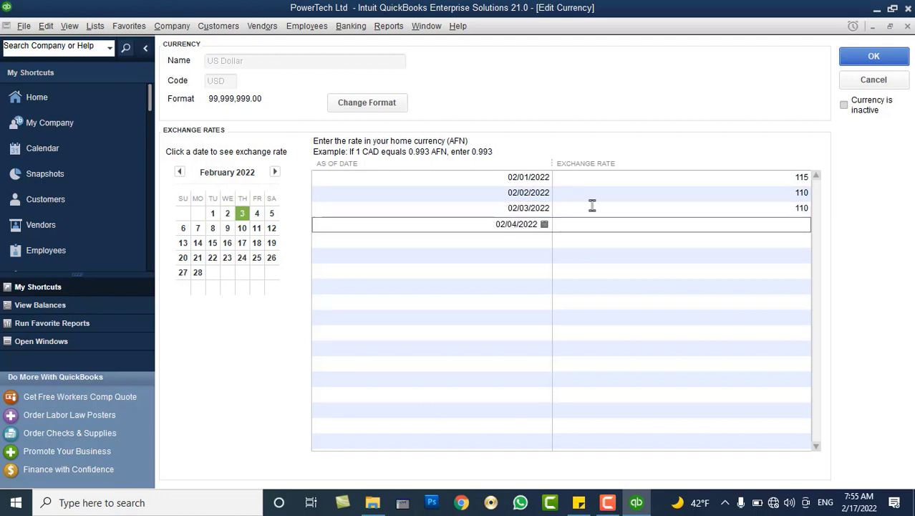
pyautogui.write('105')
pyautogui.press('Down')
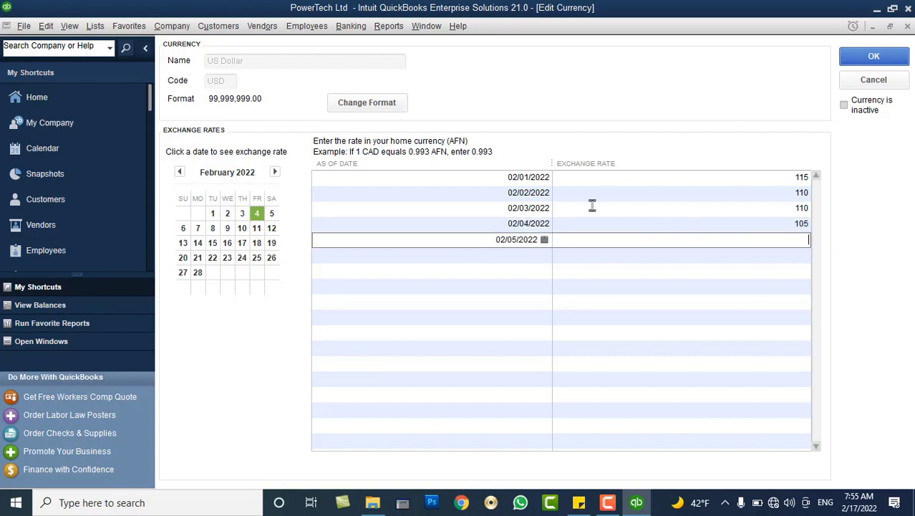
pyautogui.write('100')
pyautogui.press('Down')
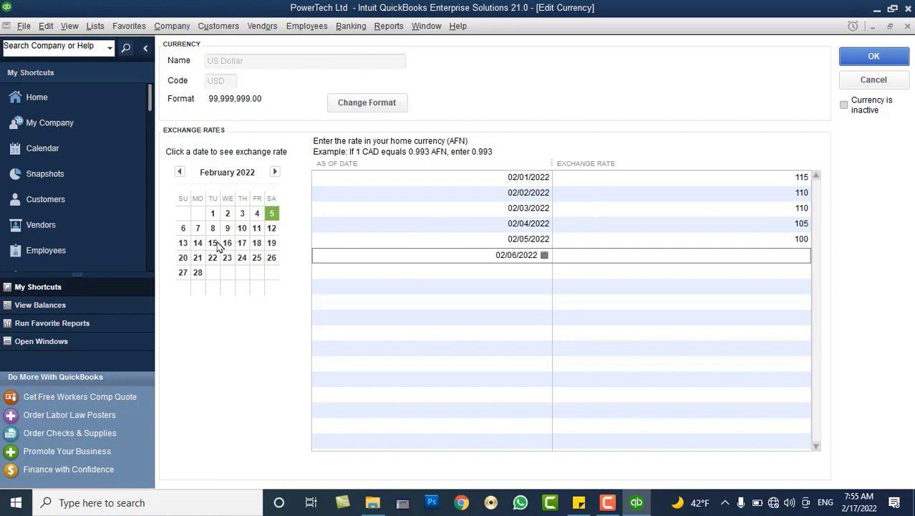
# Add a 95 rate dated 02/17/2022, clear the extra 02/18 row, and save the rates.
pyautogui.click(242, 244)
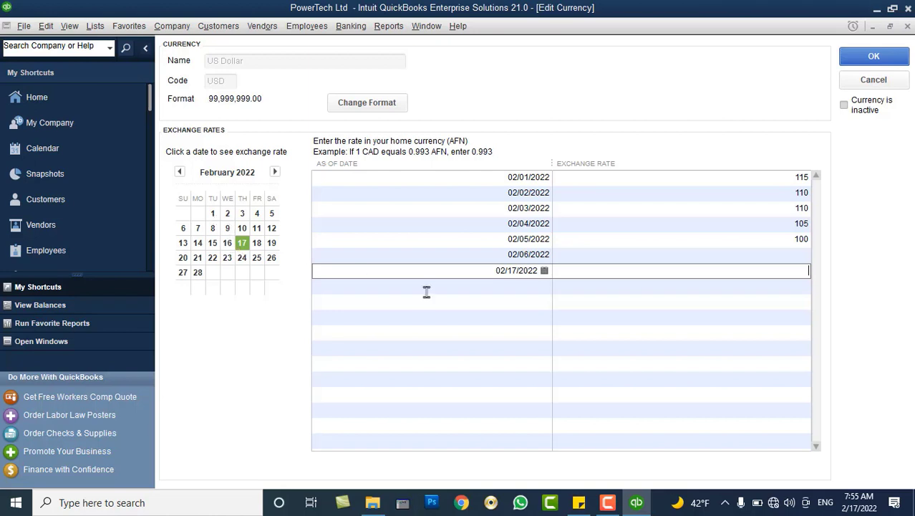
pyautogui.write('95')
pyautogui.press('Down')
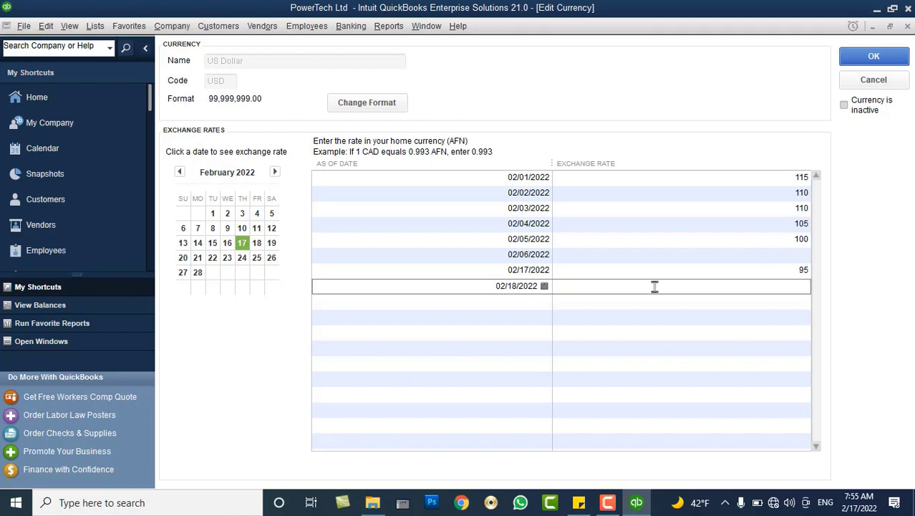
pyautogui.click(488, 286)
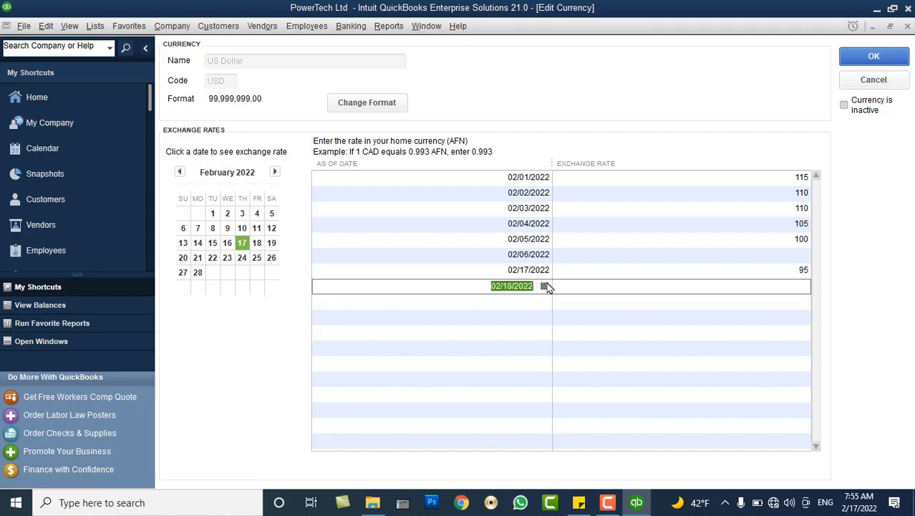
pyautogui.press('Delete')
pyautogui.click(854, 59)
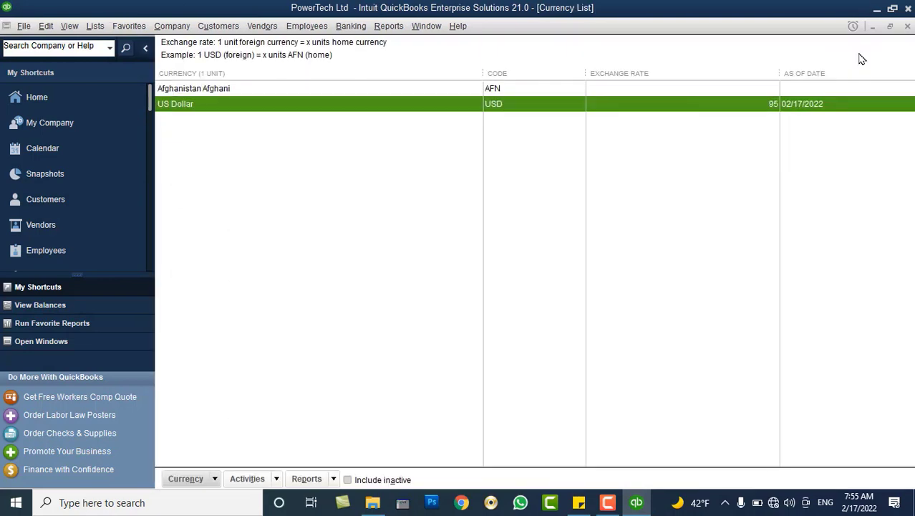
# Close the Currency List and start a new general journal entry, suppressing the entry-numbering notice.
pyautogui.click(907, 26)
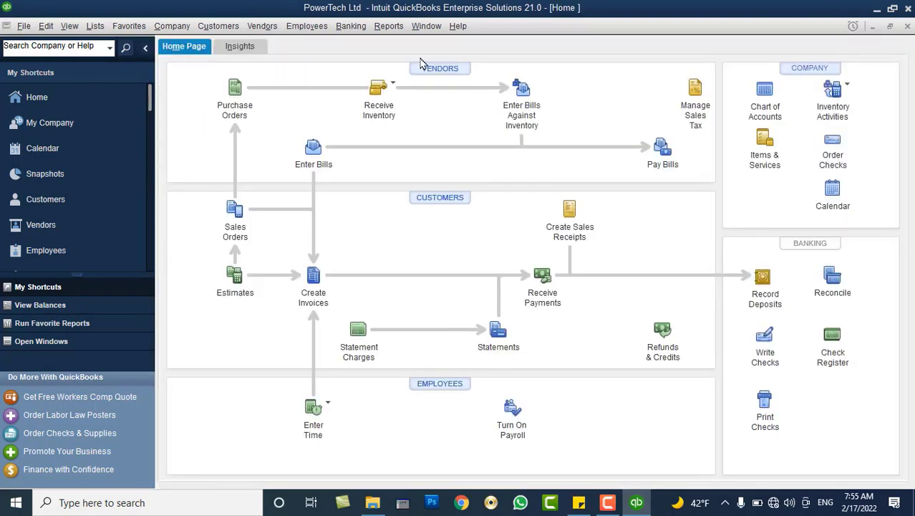
pyautogui.click(170, 27)
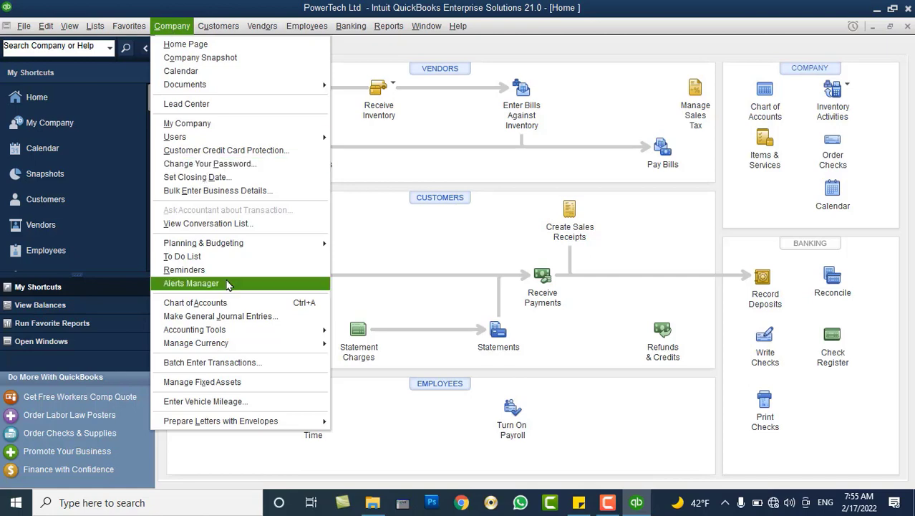
pyautogui.click(233, 318)
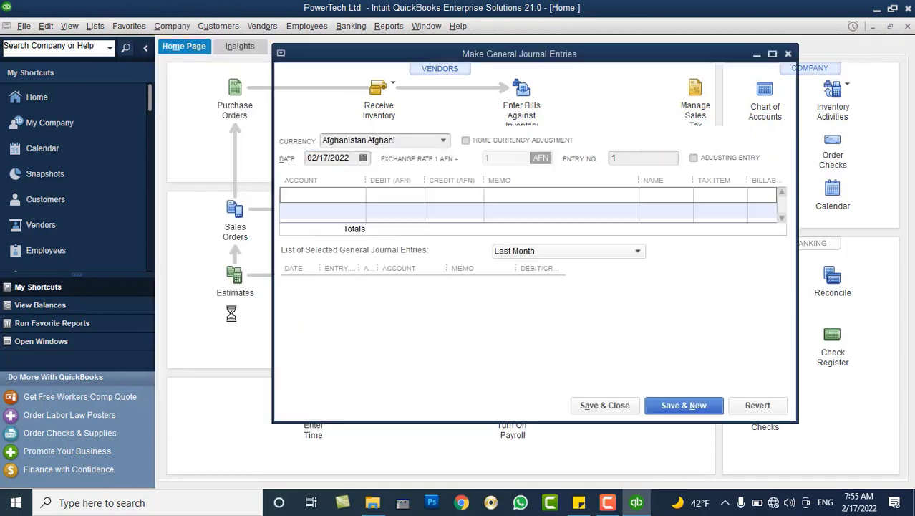
pyautogui.click(441, 214)
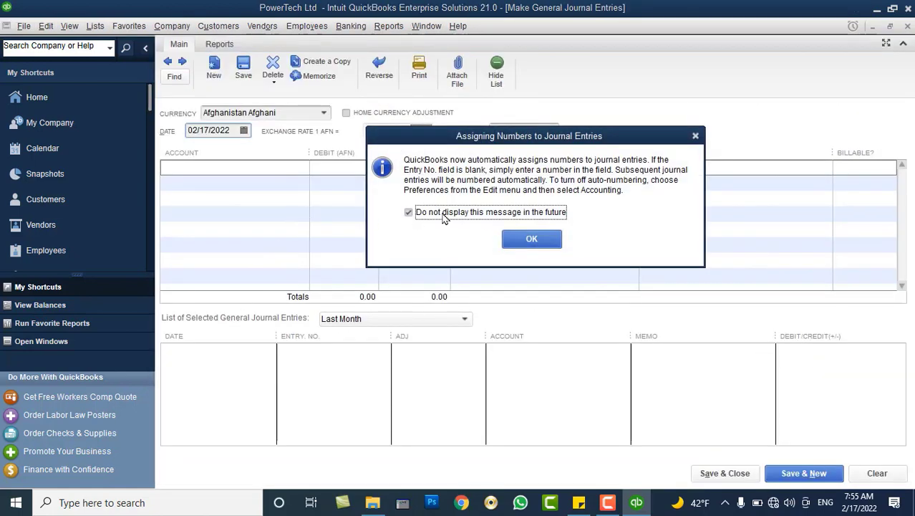
pyautogui.click(528, 238)
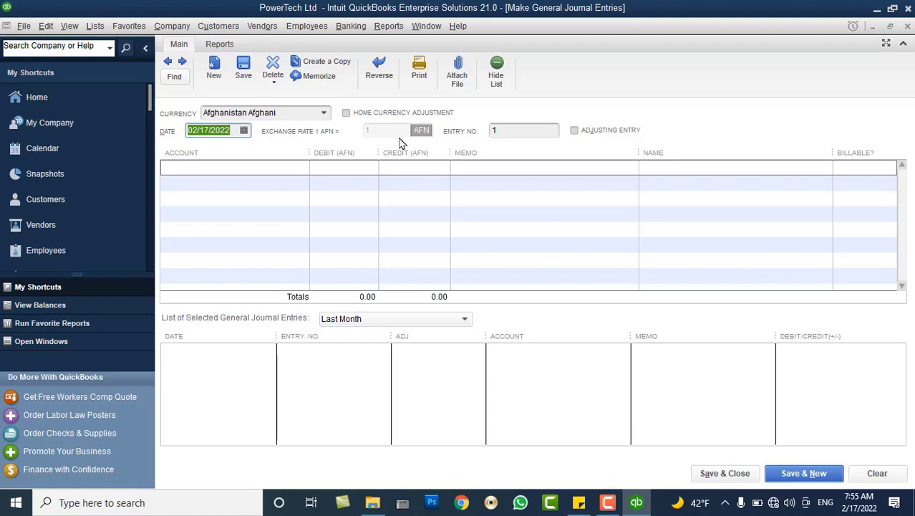
# Set the journal entry currency to US Dollar and date it 02/01, then 02/05/2022.
pyautogui.click(324, 114)
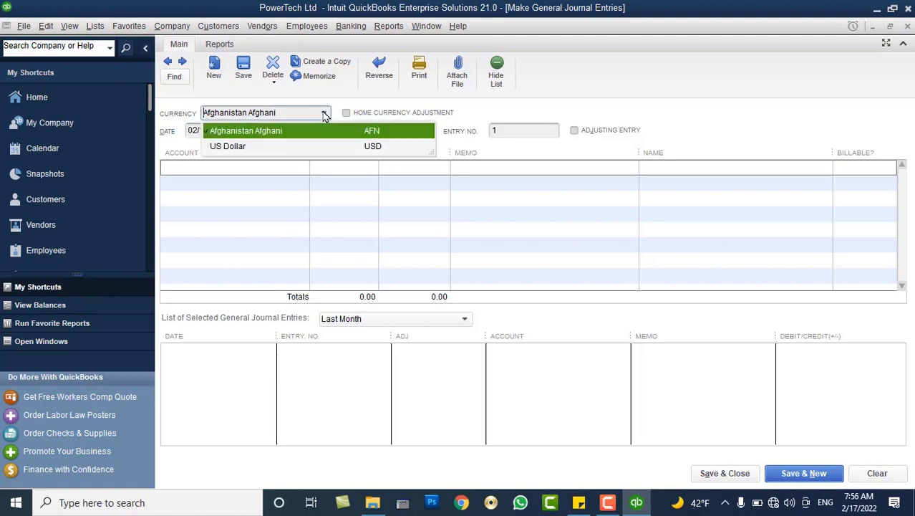
pyautogui.click(317, 147)
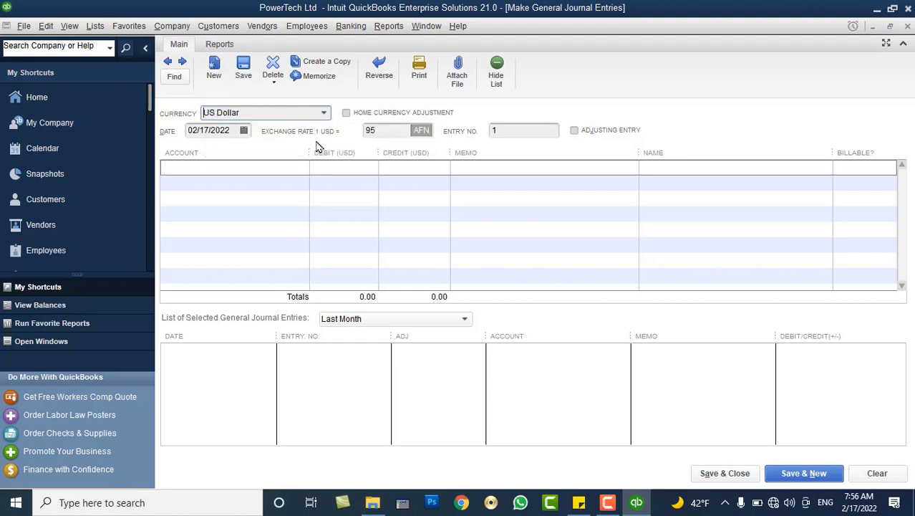
pyautogui.click(244, 131)
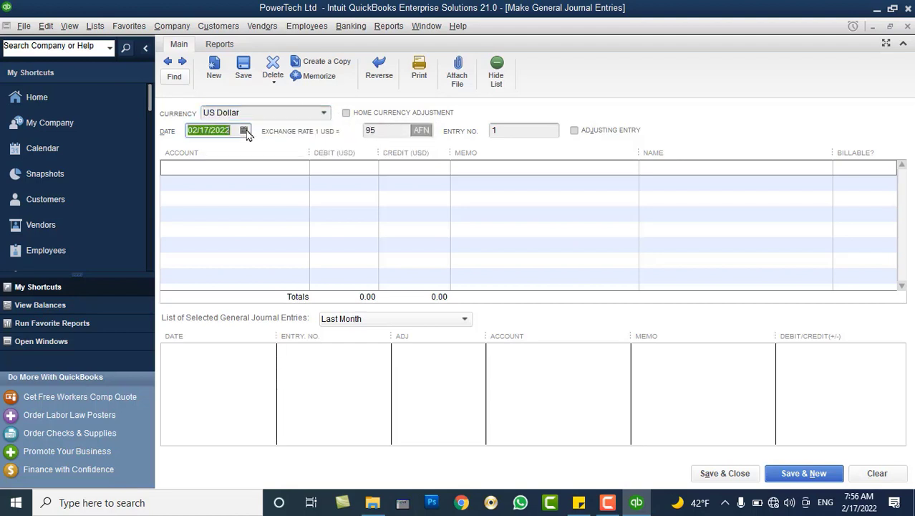
pyautogui.click(234, 194)
pyautogui.click(246, 131)
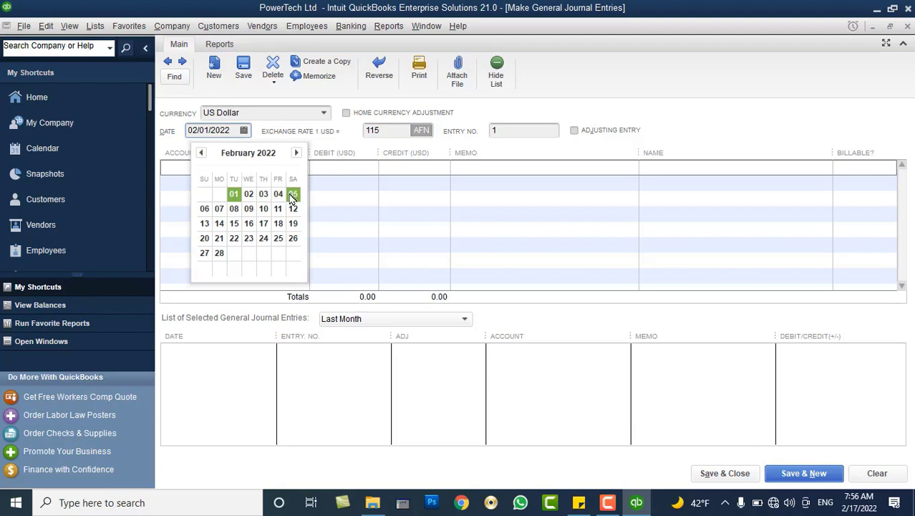
pyautogui.click(293, 194)
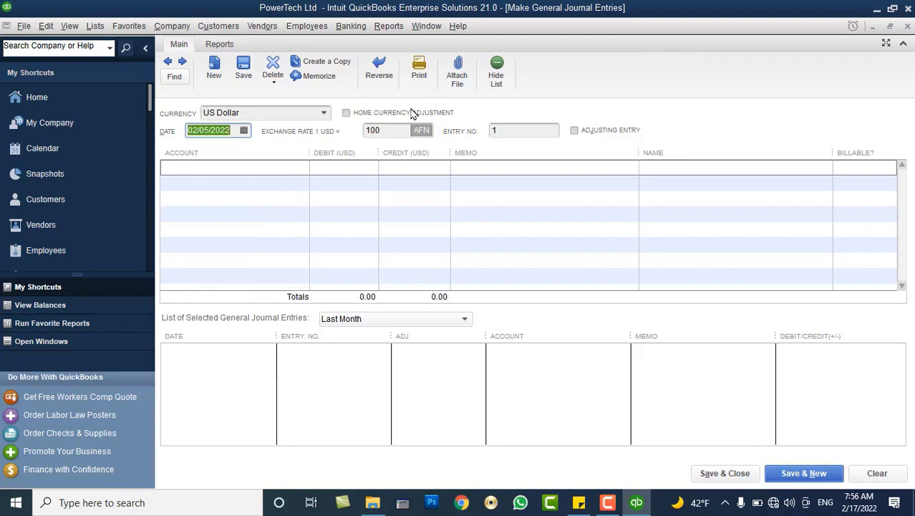
# Override the entry's exchange rate from 100 to 103, then close the journal window.
pyautogui.click(376, 129)
pyautogui.doubleClick(376, 129)
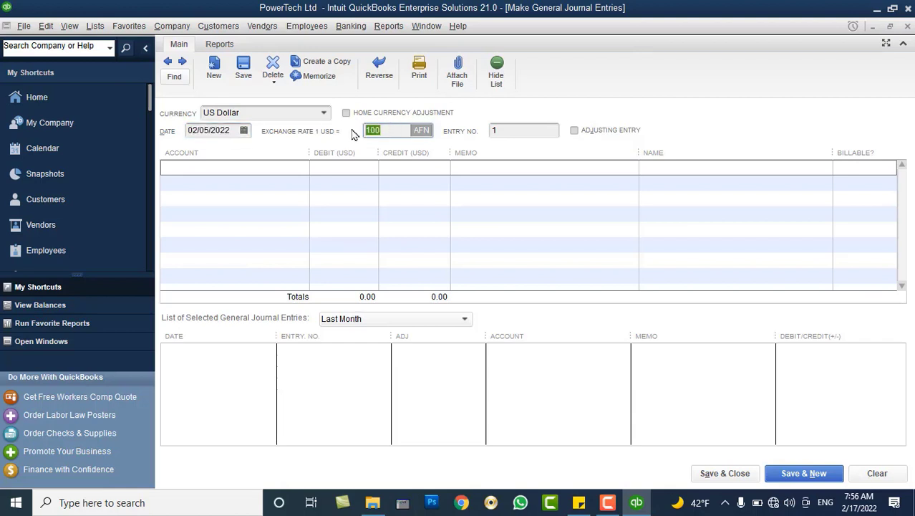
pyautogui.write('103')
pyautogui.press('Tab')
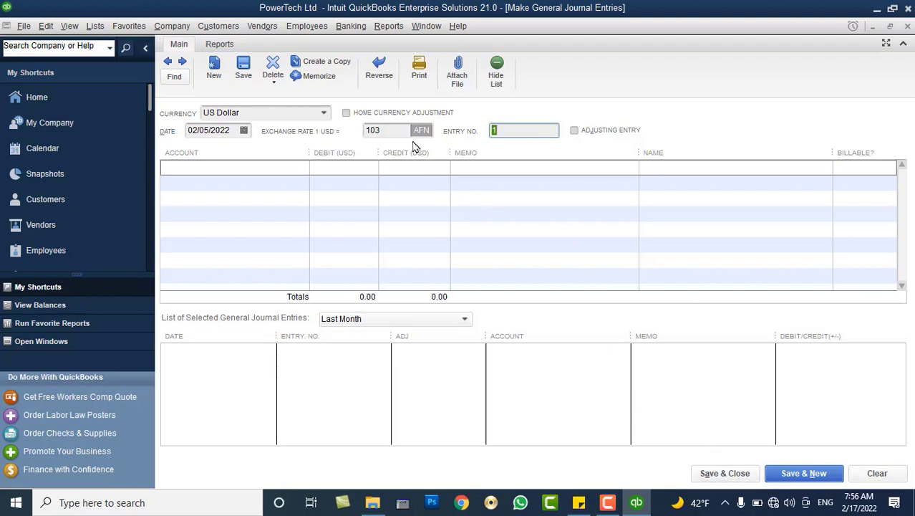
pyautogui.click(400, 131)
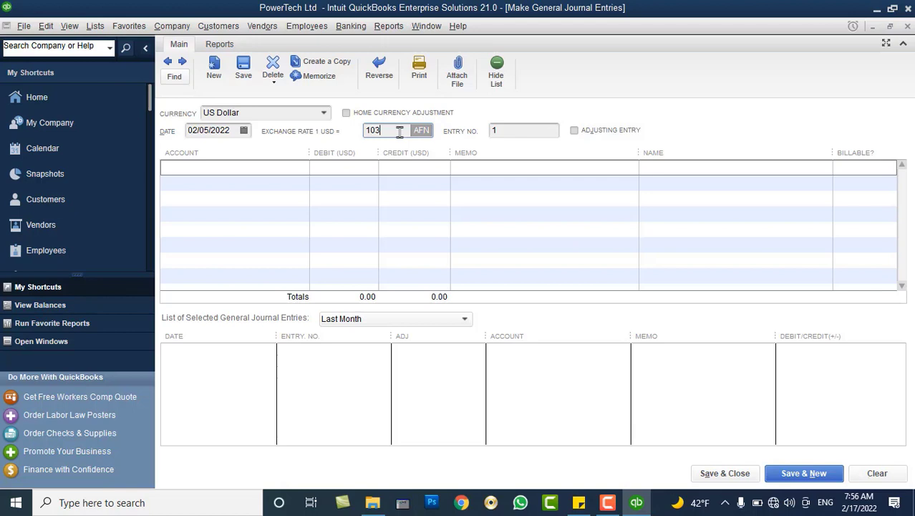
pyautogui.click(908, 27)
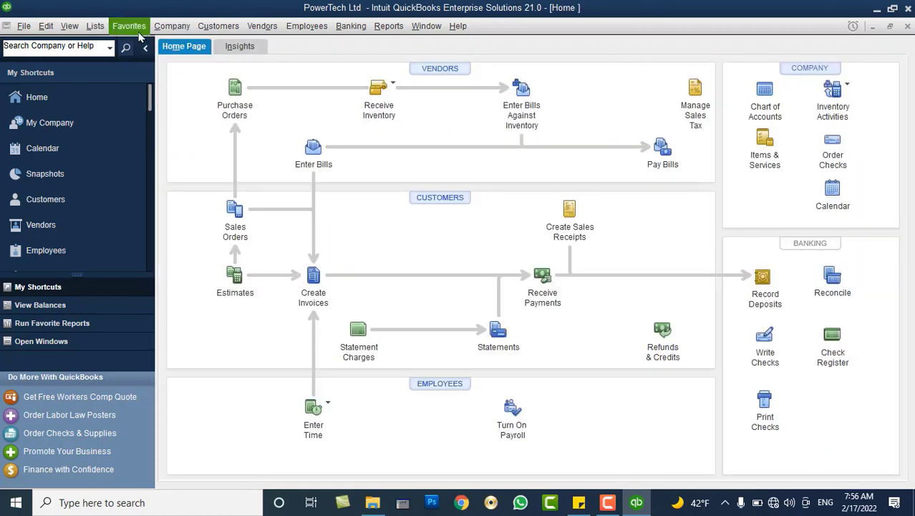
pyautogui.click(185, 27)
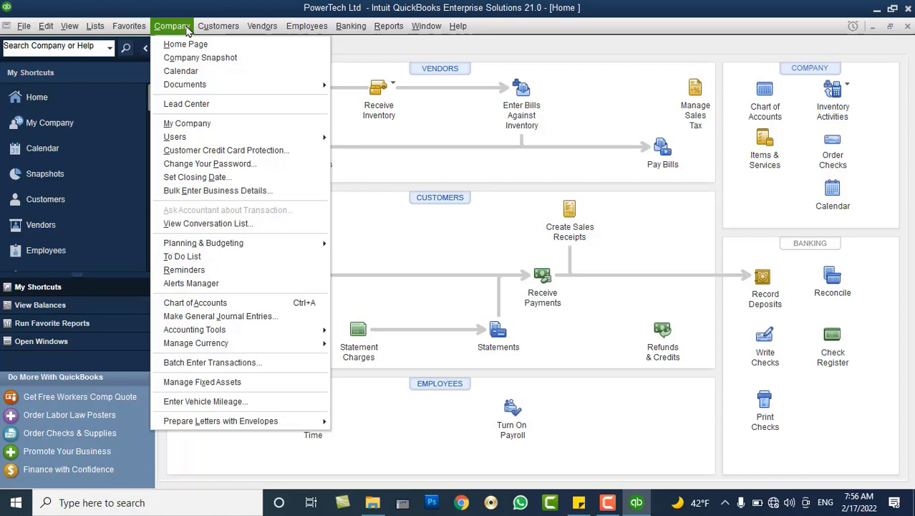
pyautogui.moveTo(215, 27)
pyautogui.click(637, 502)
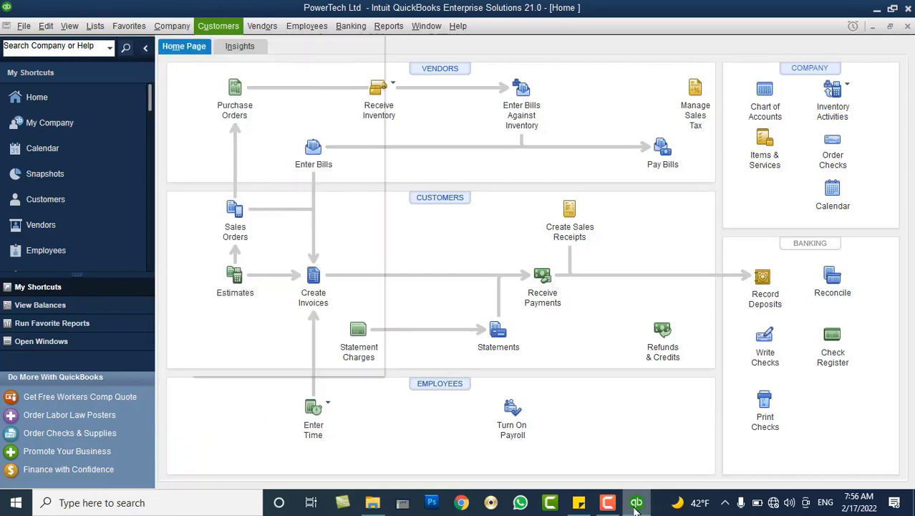